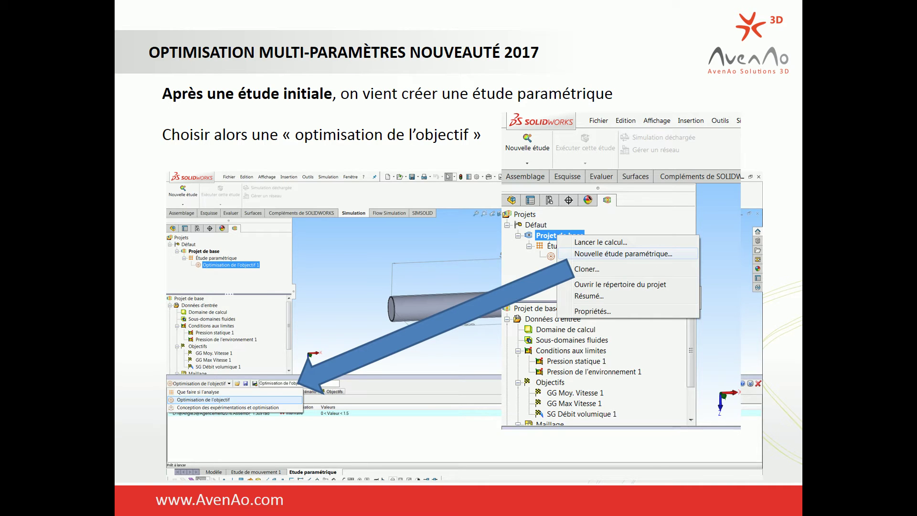
Step: Exit the slide show and switch to SOLIDWORKS to examine the dimensioned pipe assembly
{"action": "key", "text": "Escape"}
{"action": "left_click", "coordinate": [250, 503]}
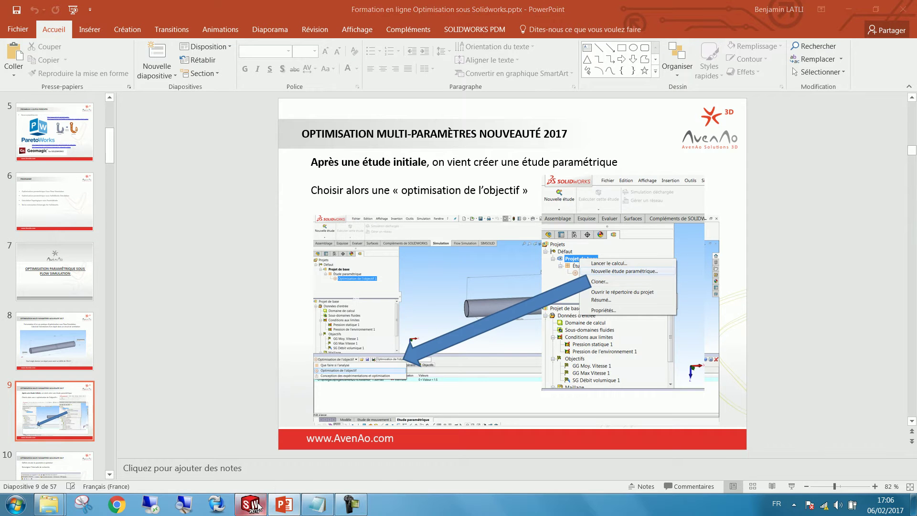
{"action": "middle_click_drag", "start_coordinate": [463, 202], "coordinate": [371, 281]}
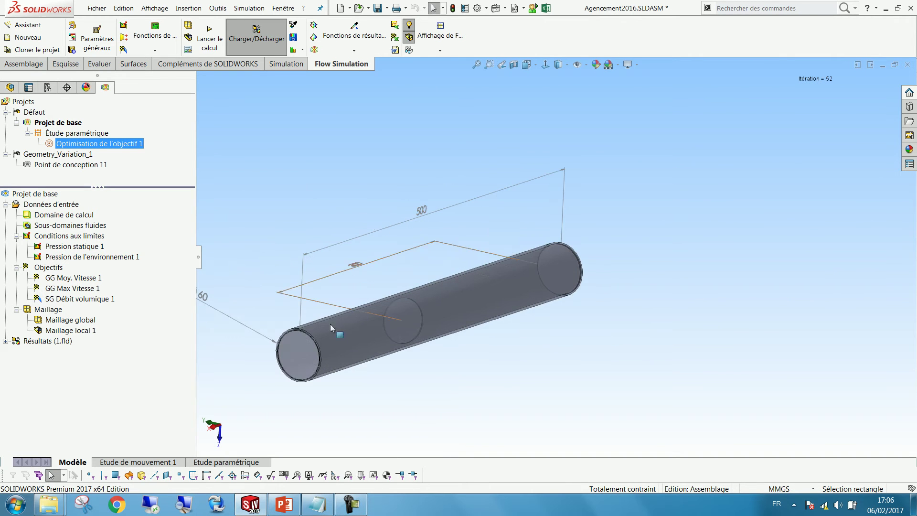
{"action": "middle_click_drag", "start_coordinate": [280, 375], "coordinate": [278, 373]}
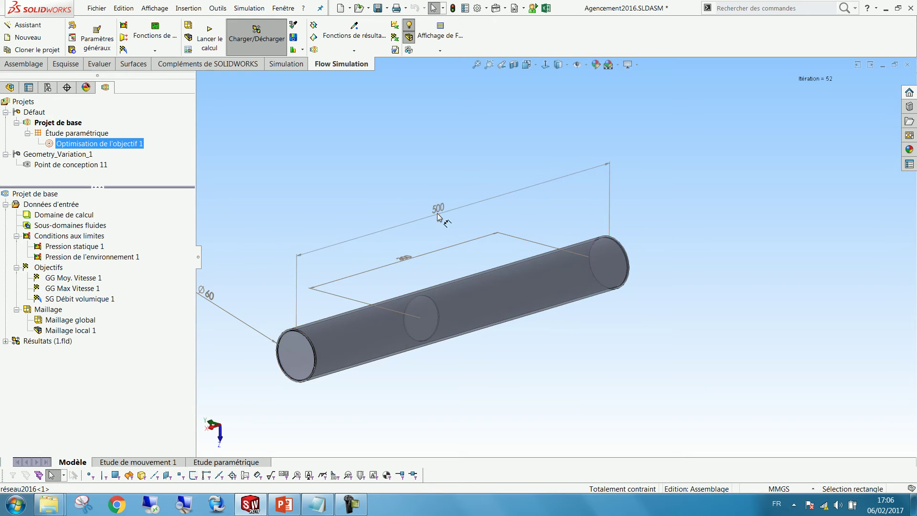
{"action": "middle_click_drag", "start_coordinate": [445, 261], "coordinate": [482, 252]}
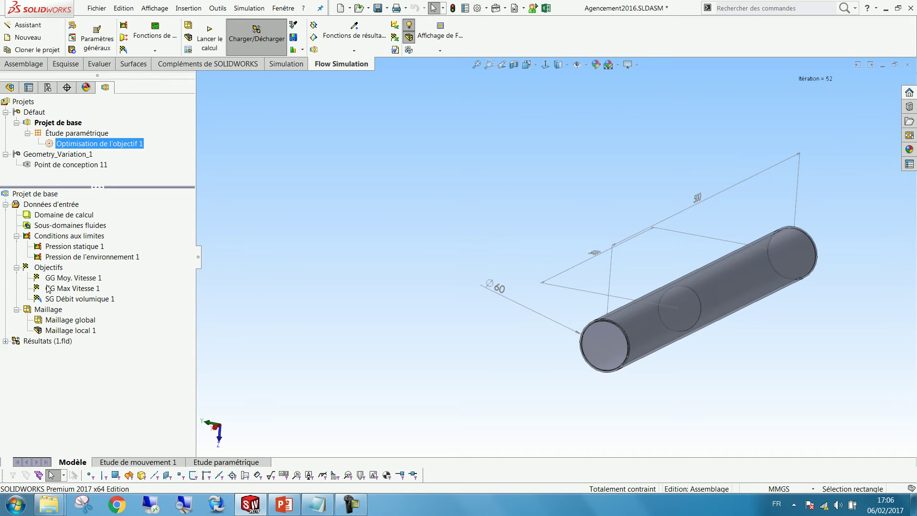
Step: Review the base project's boundary conditions Pression statique 1 and Pression de l'environnement 1 on the pipe ends
{"action": "left_click", "coordinate": [49, 123]}
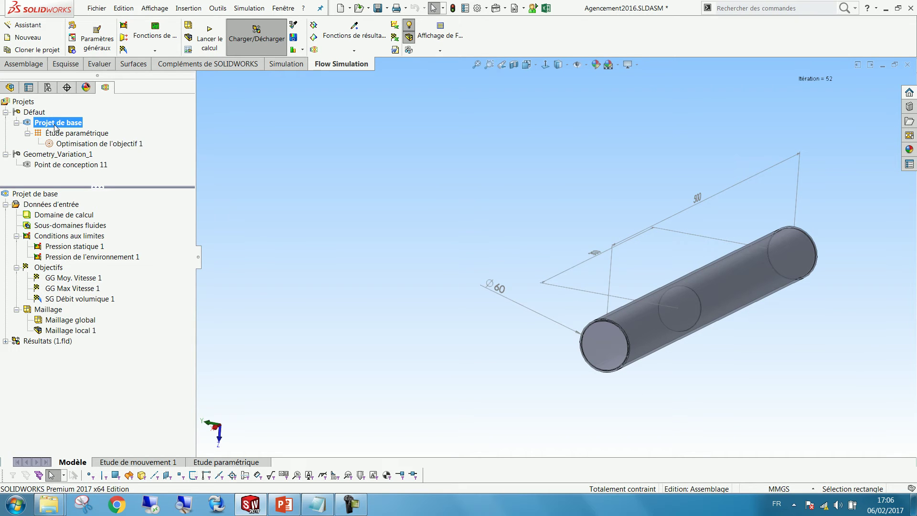
{"action": "left_click", "coordinate": [75, 246]}
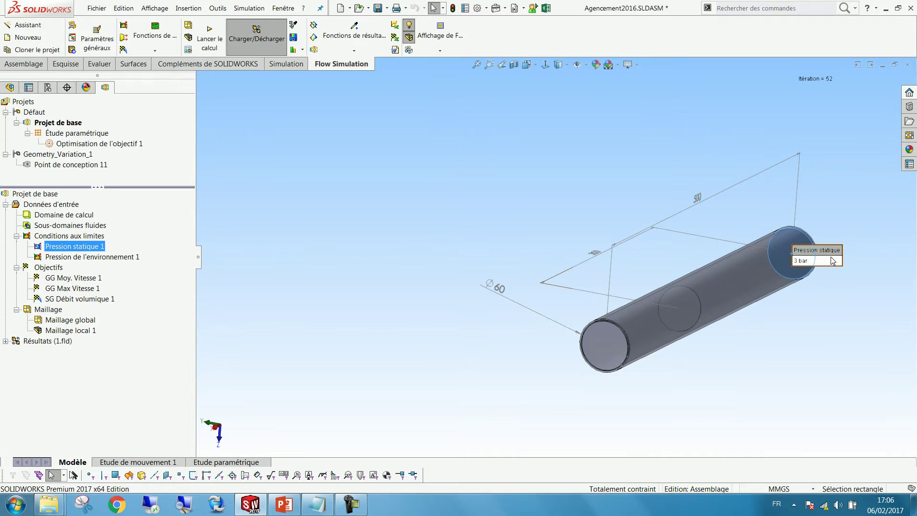
{"action": "left_click", "coordinate": [101, 258]}
{"action": "middle_click_drag", "start_coordinate": [611, 353], "coordinate": [418, 368]}
{"action": "left_click", "coordinate": [356, 153]}
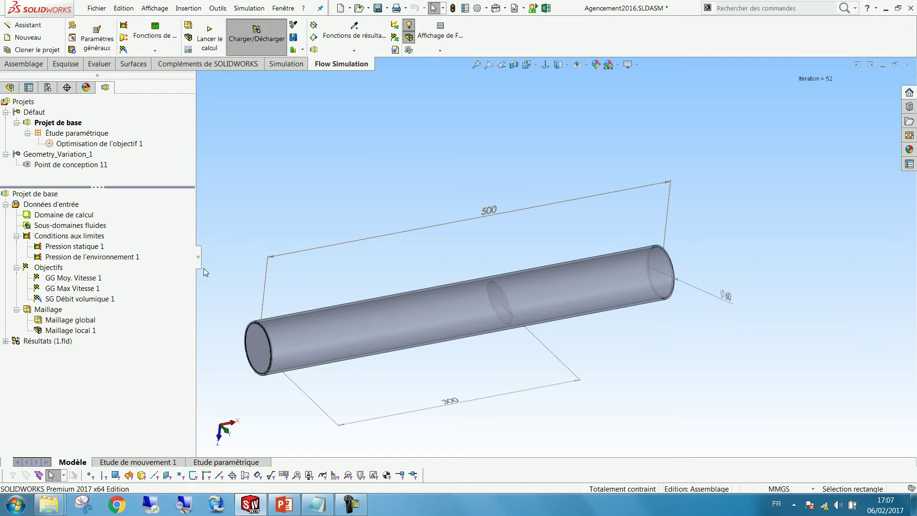
{"action": "left_click", "coordinate": [93, 257]}
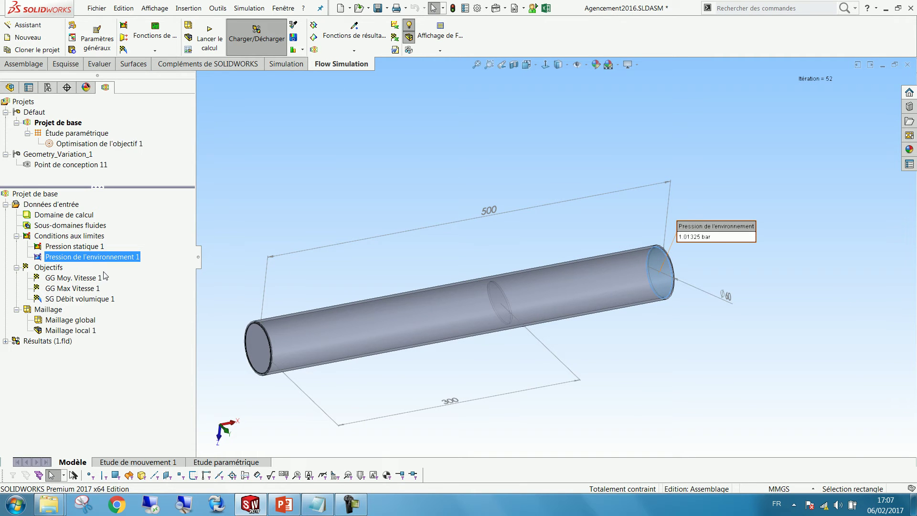
Step: Review the three goals GG Moy. Vitesse 1, GG Max Vitesse 1 and SG Débit volumique 1
{"action": "left_click", "coordinate": [65, 277]}
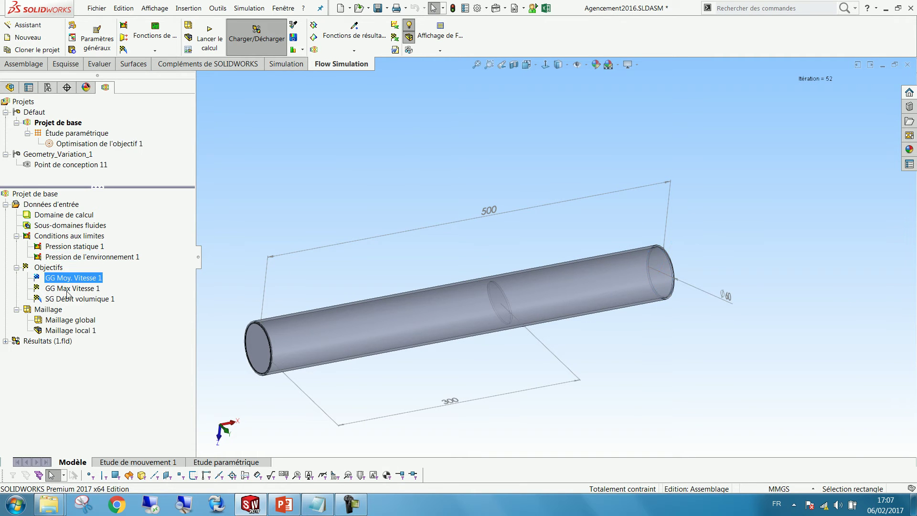
{"action": "left_click", "coordinate": [67, 289]}
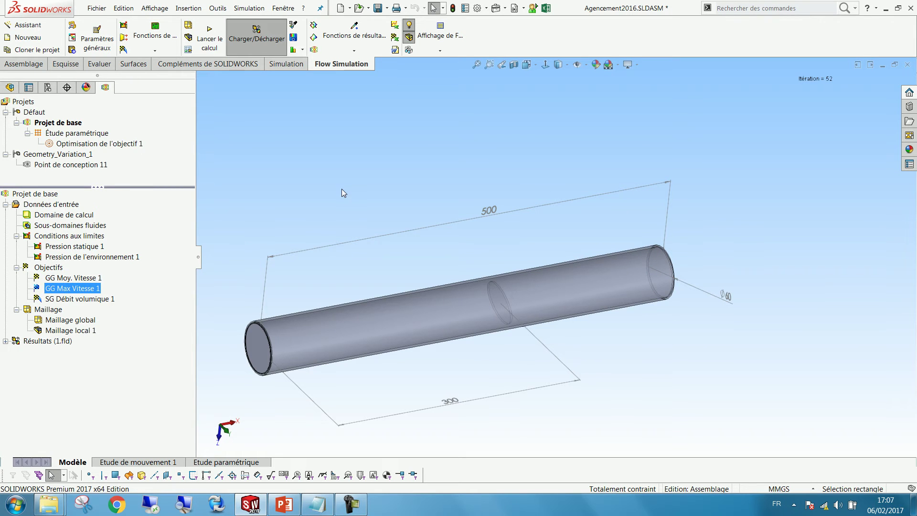
{"action": "left_click", "coordinate": [73, 300]}
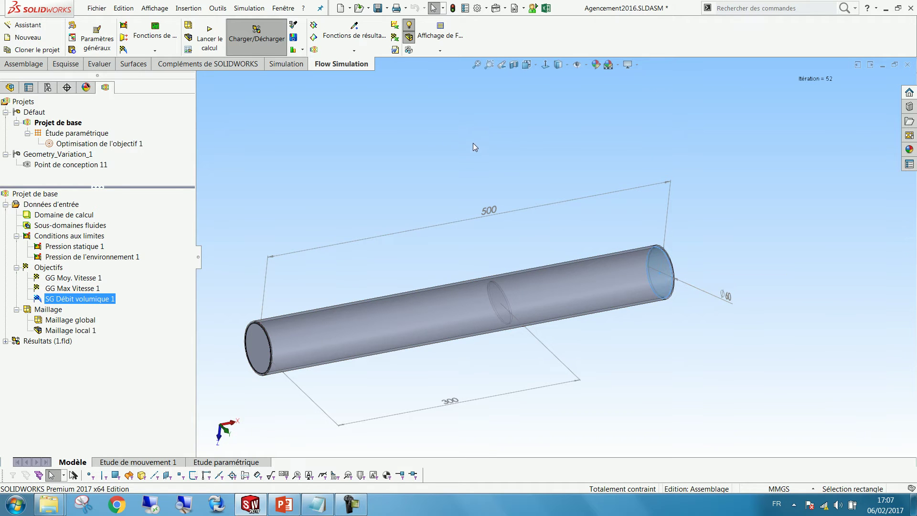
Step: Check which component Maillage local 1 covers and inspect the global mesh settings without changing them
{"action": "left_click", "coordinate": [65, 331]}
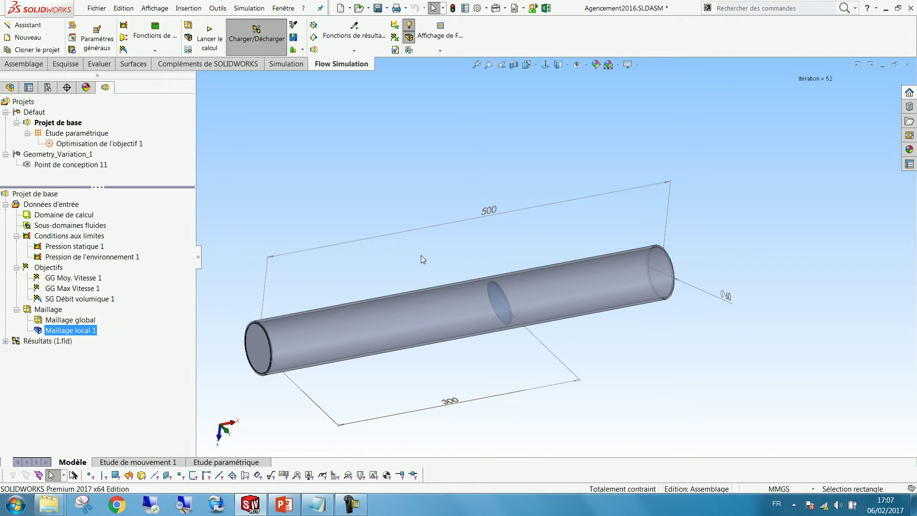
{"action": "double_click", "coordinate": [75, 320]}
{"action": "right_click", "coordinate": [77, 323]}
{"action": "left_click", "coordinate": [102, 328]}
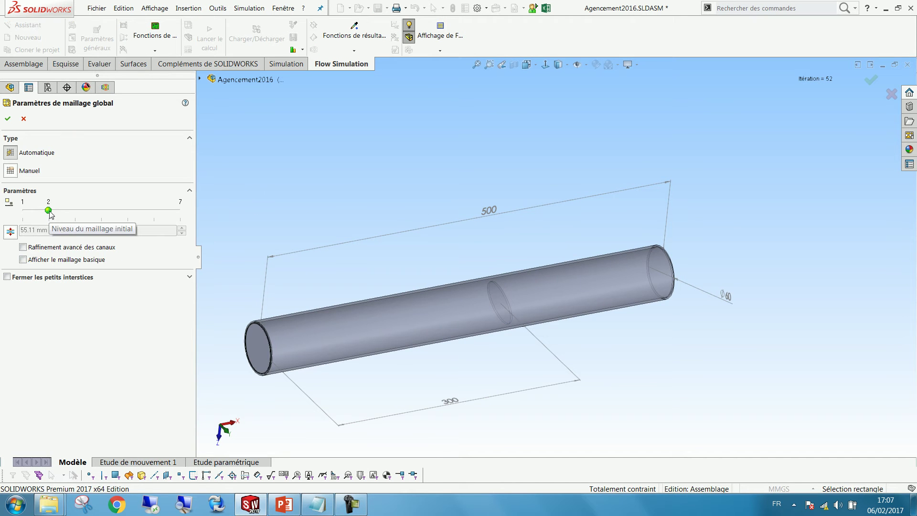
{"action": "left_click", "coordinate": [24, 119]}
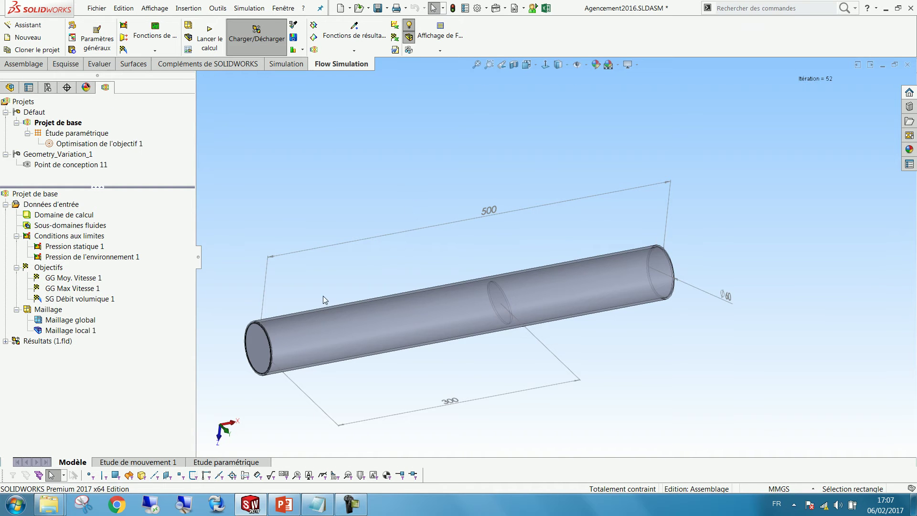
Step: Display the results cut plot Plan de visualisation 1 and examine the velocity distribution around the inner disc
{"action": "scroll", "coordinate": [340, 325], "scroll_direction": "up", "scroll_amount": 1}
{"action": "scroll", "coordinate": [345, 332], "scroll_direction": "down", "scroll_amount": 1}
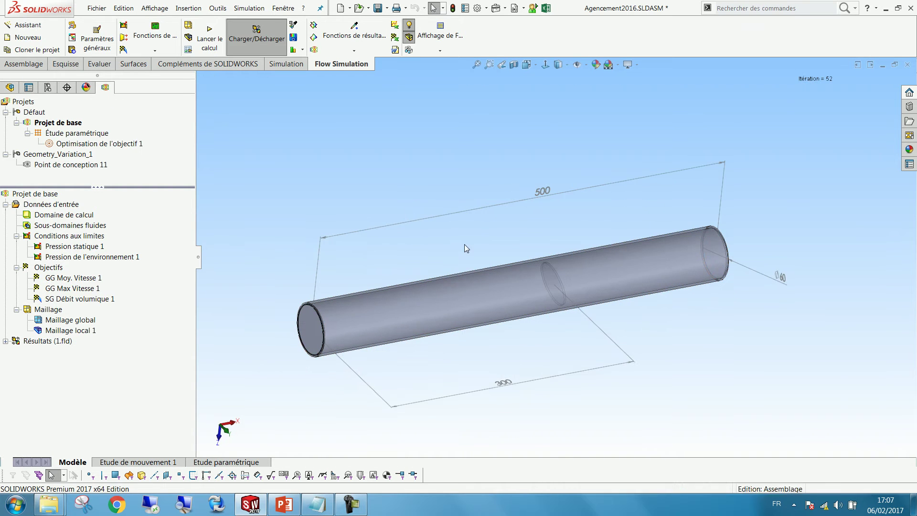
{"action": "middle_click_drag", "start_coordinate": [460, 233], "coordinate": [448, 222]}
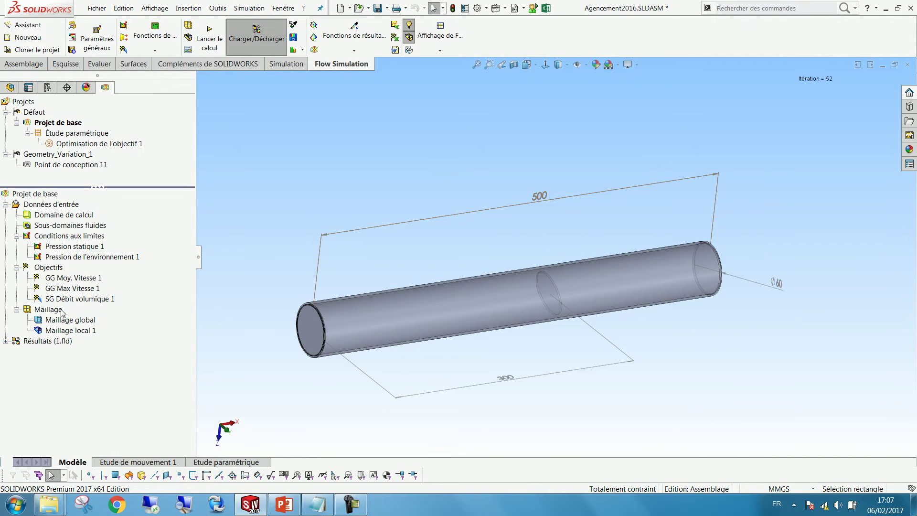
{"action": "left_click", "coordinate": [6, 341]}
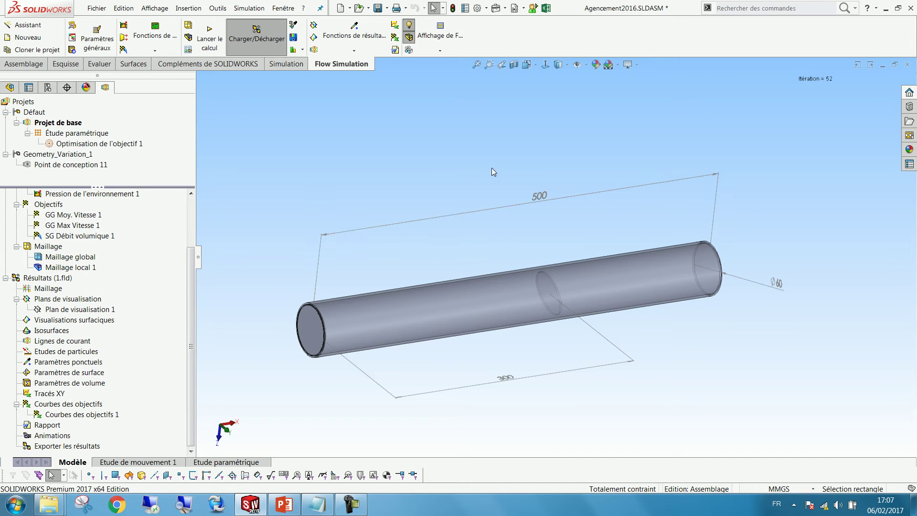
{"action": "right_click", "coordinate": [75, 311]}
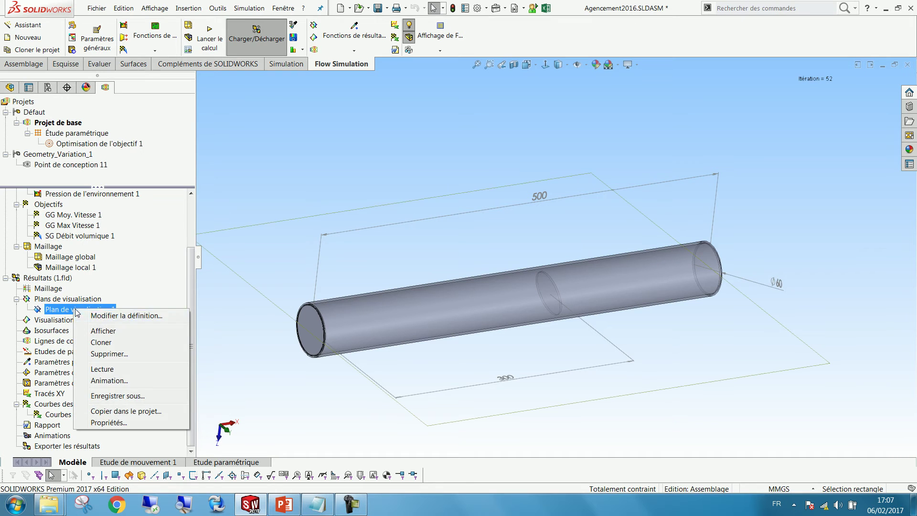
{"action": "left_click", "coordinate": [98, 323]}
{"action": "middle_click_drag", "start_coordinate": [532, 179], "coordinate": [556, 276]}
{"action": "scroll", "coordinate": [557, 276], "scroll_direction": "down", "scroll_amount": 6}
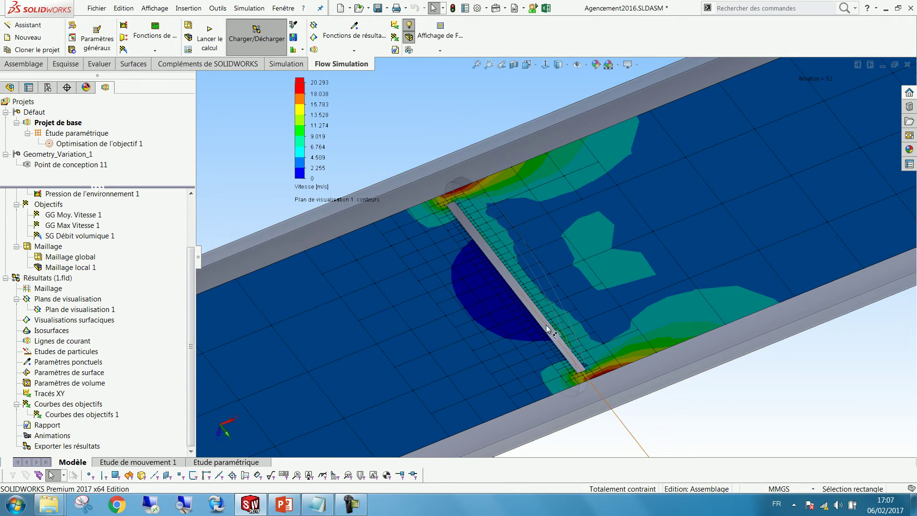
{"action": "scroll", "coordinate": [587, 379], "scroll_direction": "up", "scroll_amount": 3}
{"action": "scroll", "coordinate": [544, 355], "scroll_direction": "up", "scroll_amount": 5}
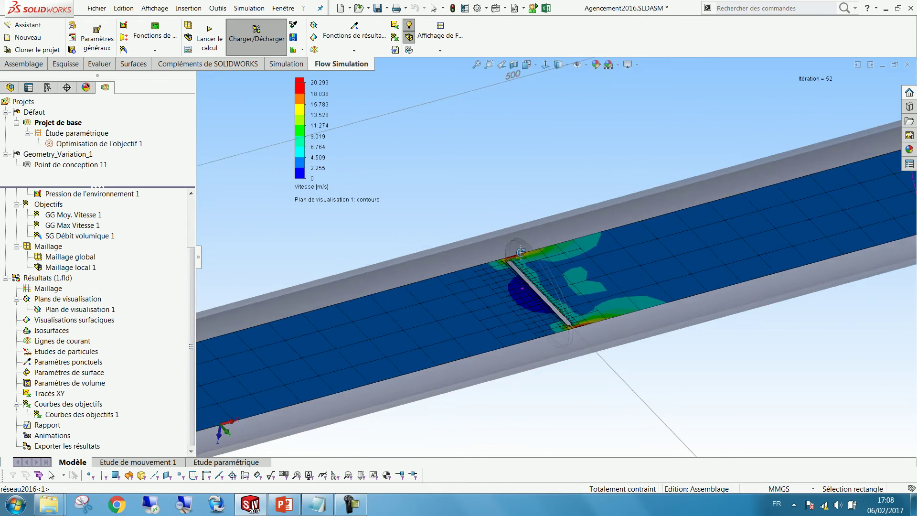
{"action": "mouse_move", "coordinate": [478, 279]}
{"action": "middle_mouse_down"}
{"action": "mouse_move", "coordinate": [452, 246]}
{"action": "mouse_move", "coordinate": [482, 263]}
{"action": "mouse_move", "coordinate": [472, 275]}
{"action": "middle_mouse_up"}
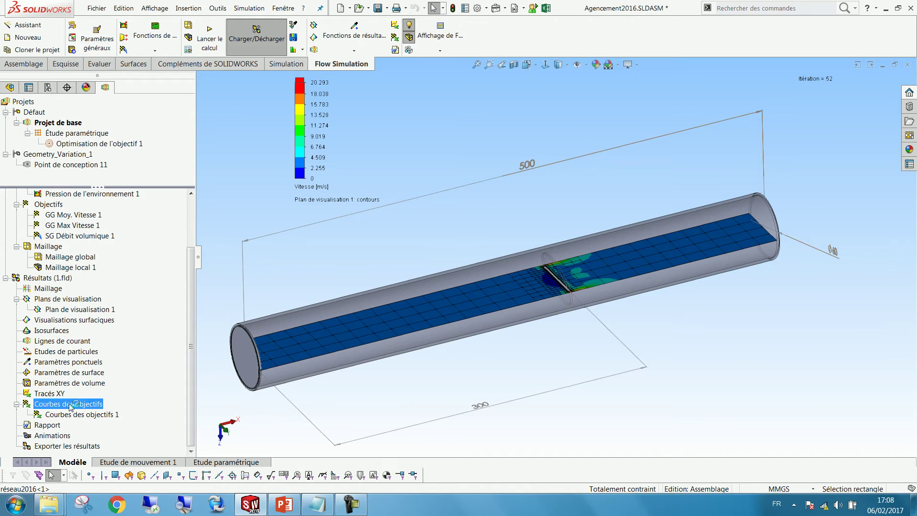
Step: Display the goal plot Courbes des objectifs 1 and show the summary table for SG Débit volumique 1 from its definition
{"action": "left_click", "coordinate": [79, 415]}
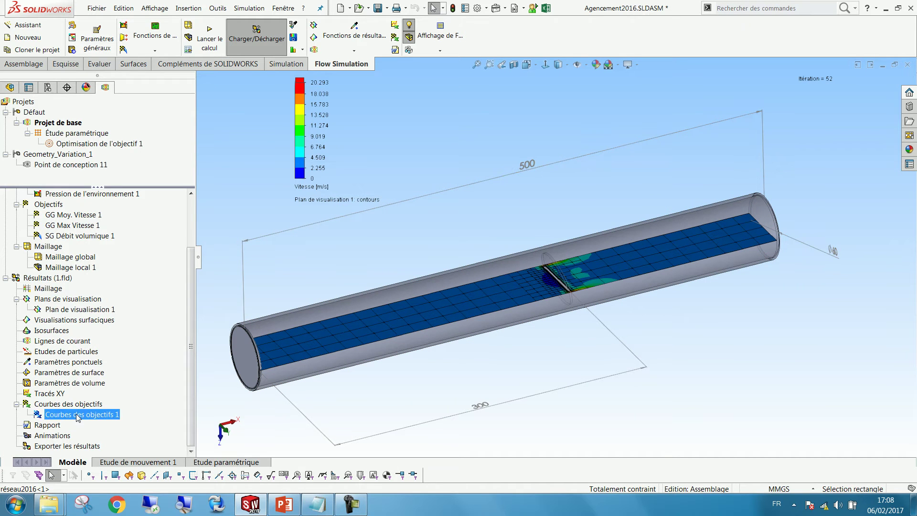
{"action": "right_click", "coordinate": [78, 415]}
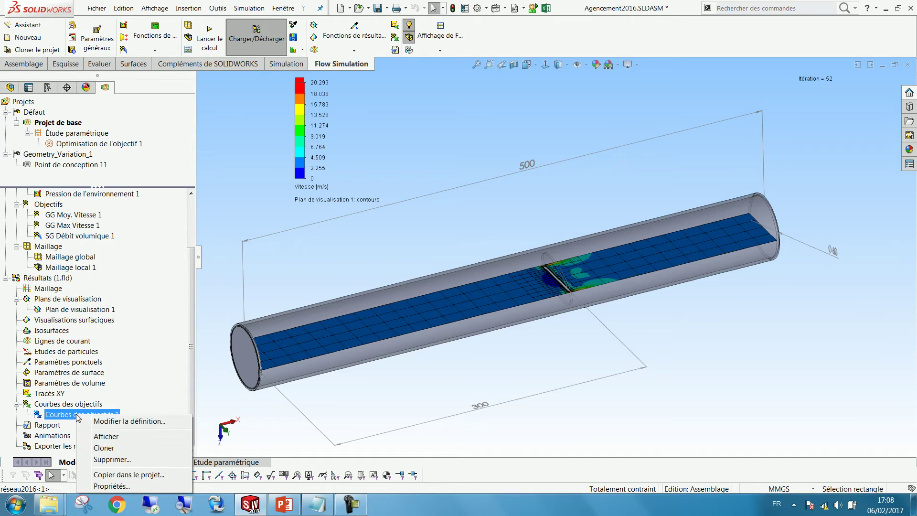
{"action": "left_click", "coordinate": [125, 436]}
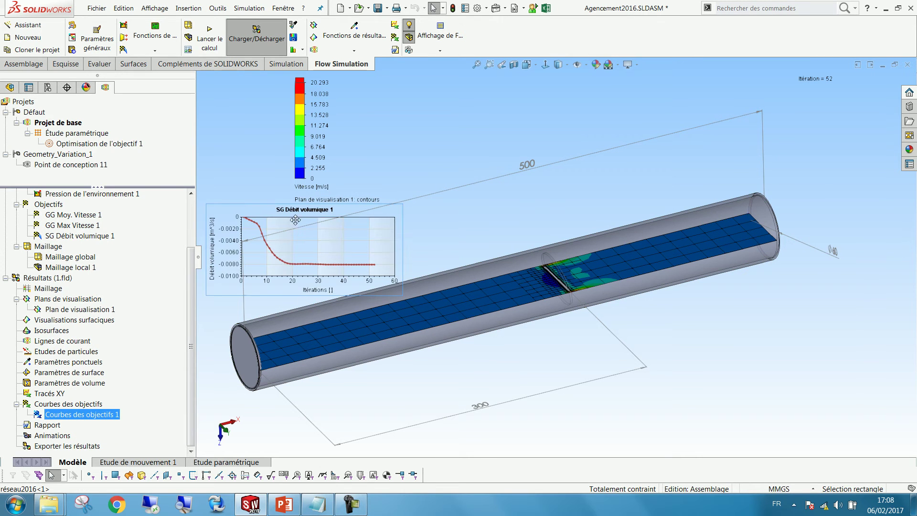
{"action": "right_click", "coordinate": [93, 415]}
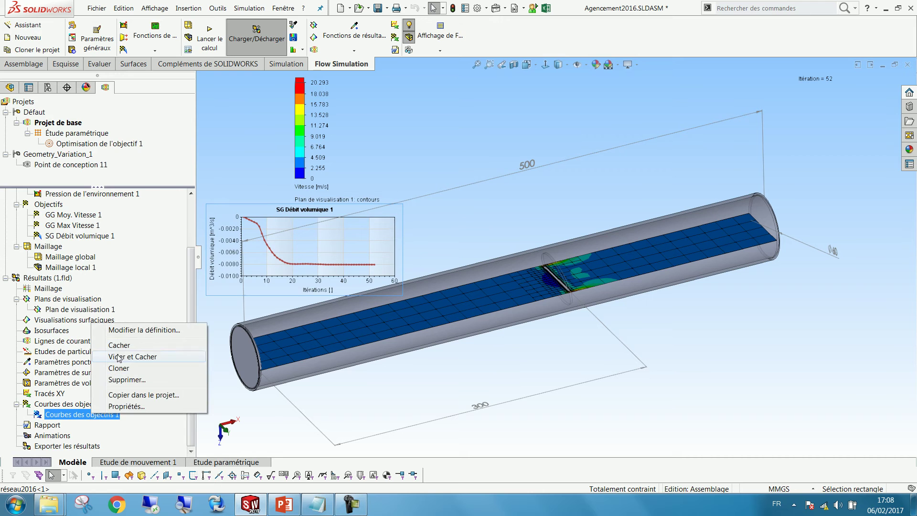
{"action": "left_click", "coordinate": [120, 330]}
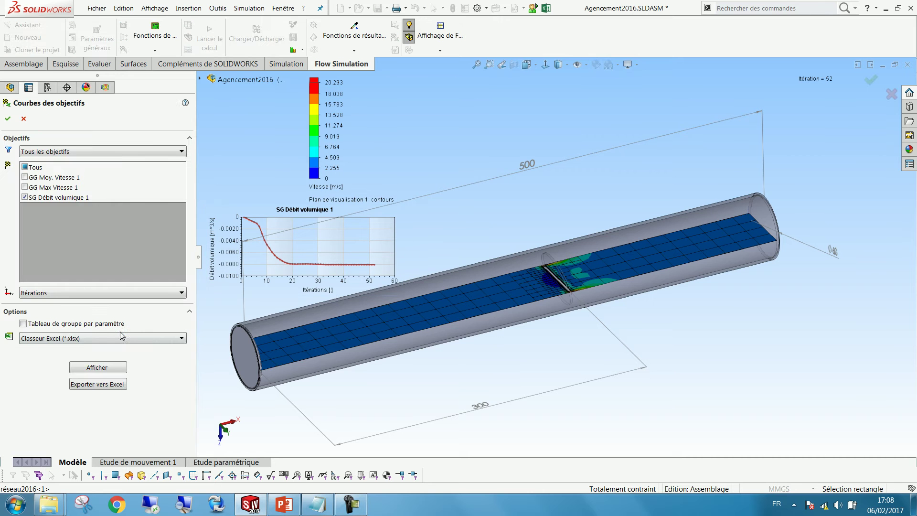
{"action": "left_click", "coordinate": [97, 368]}
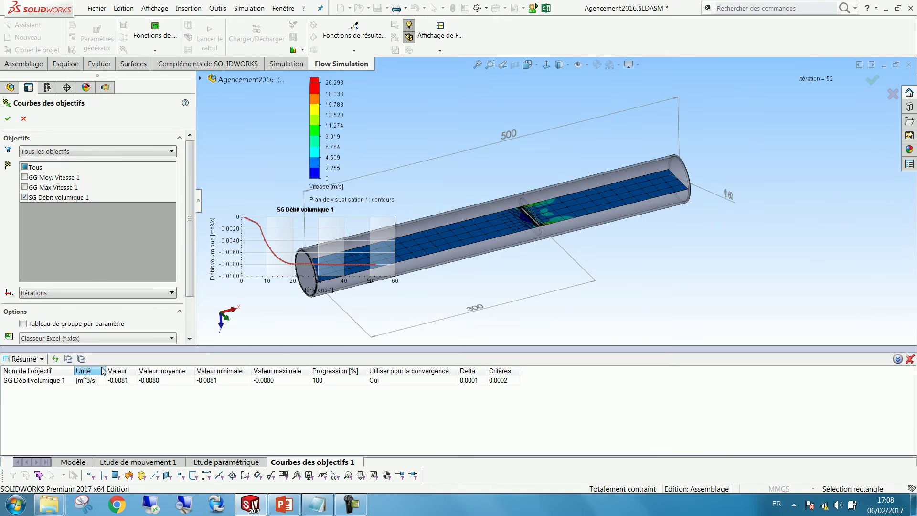
Step: Hide the SG Débit volumique 1 curve, then close the goal plot definition and the open parametric study without changes
{"action": "right_click", "coordinate": [229, 220]}
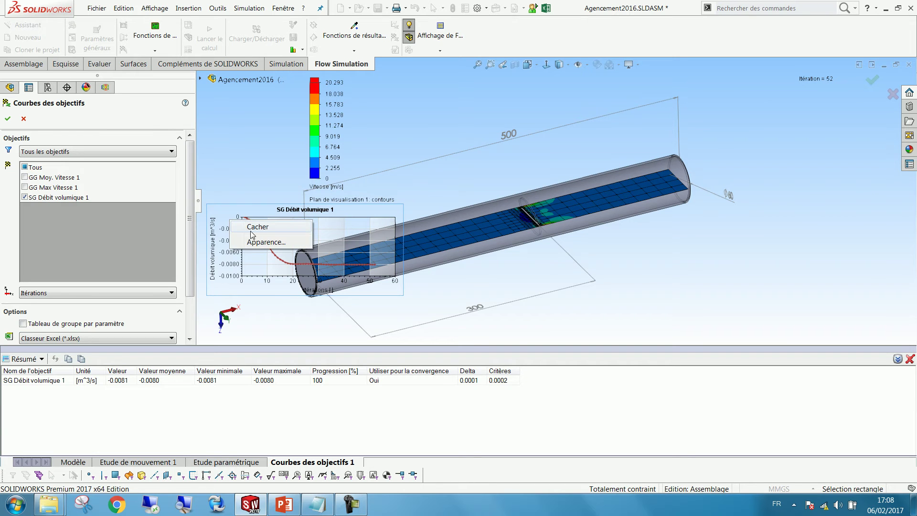
{"action": "left_click", "coordinate": [250, 225]}
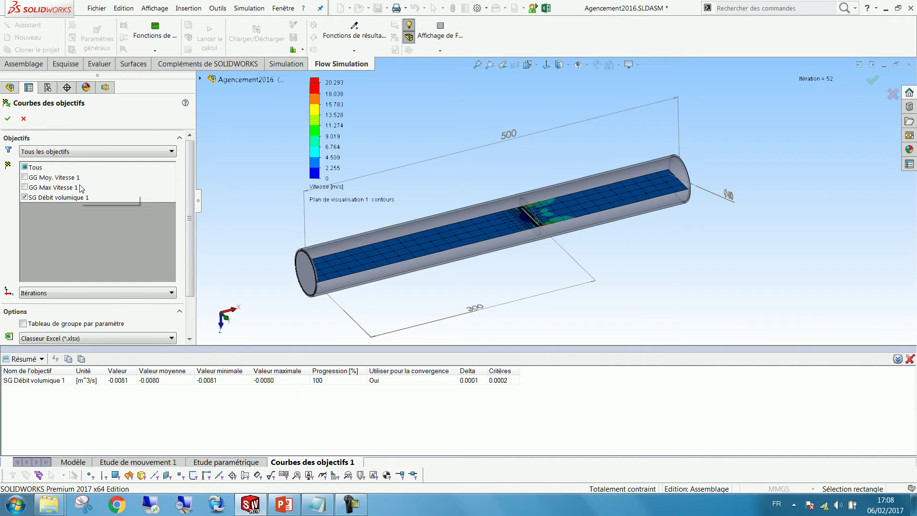
{"action": "left_click", "coordinate": [22, 121]}
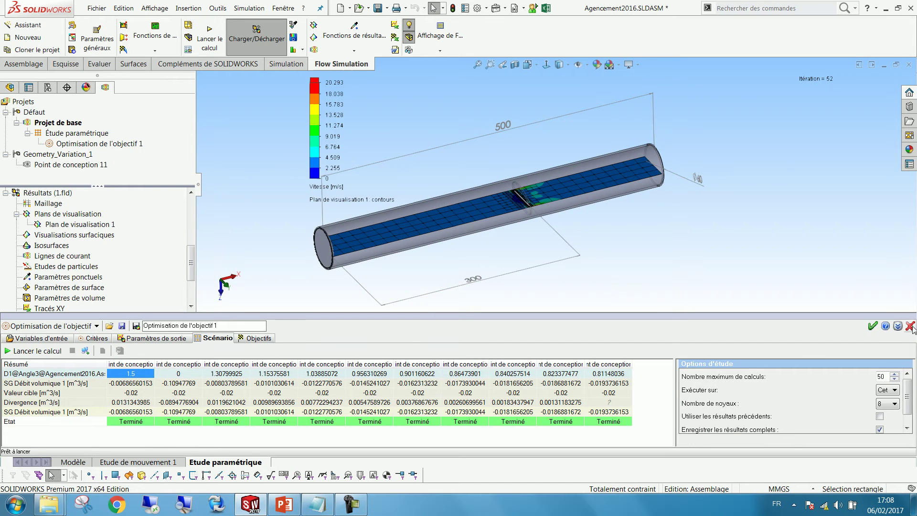
{"action": "left_click", "coordinate": [911, 326]}
Step: Create a new parametric study from Projet de base and set its type to Optimisation de l'objectif
{"action": "scroll", "coordinate": [543, 279], "scroll_direction": "up", "scroll_amount": 2}
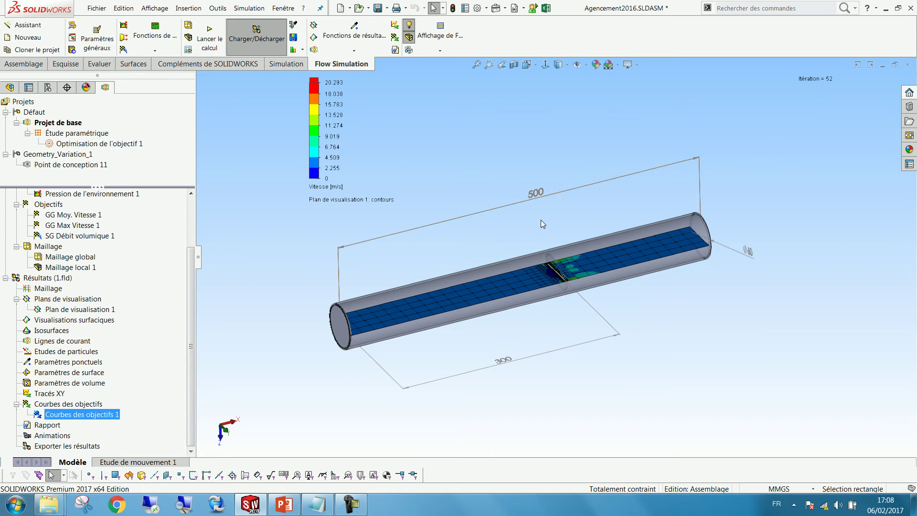
{"action": "scroll", "coordinate": [549, 239], "scroll_direction": "down", "scroll_amount": 2}
{"action": "middle_click_drag", "start_coordinate": [454, 306], "coordinate": [323, 280]}
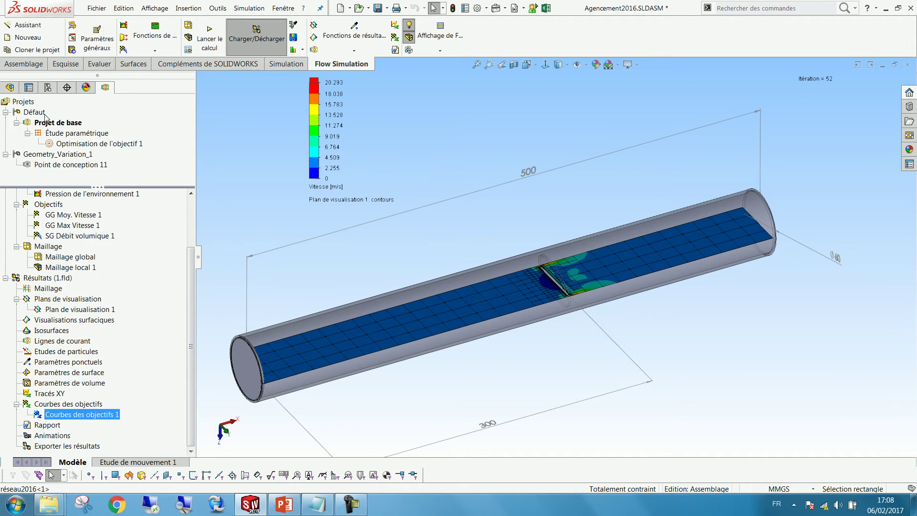
{"action": "right_click", "coordinate": [64, 125]}
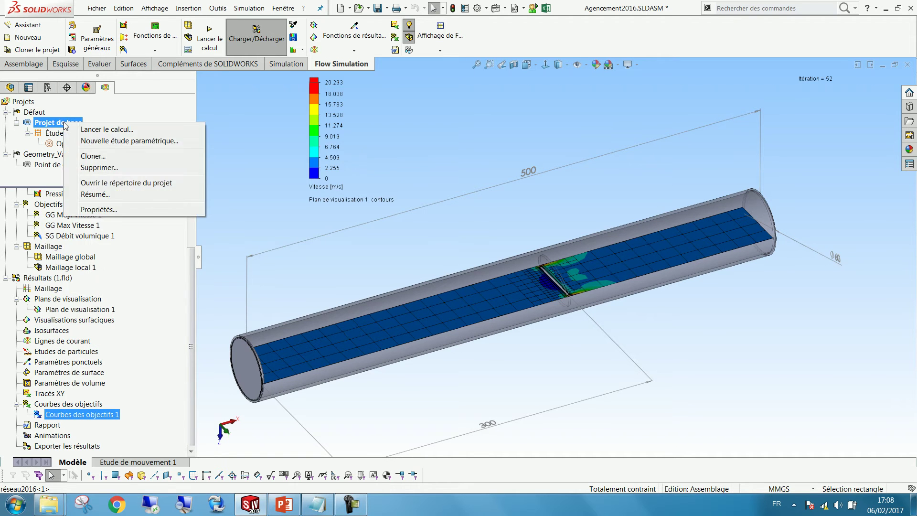
{"action": "left_click", "coordinate": [111, 141]}
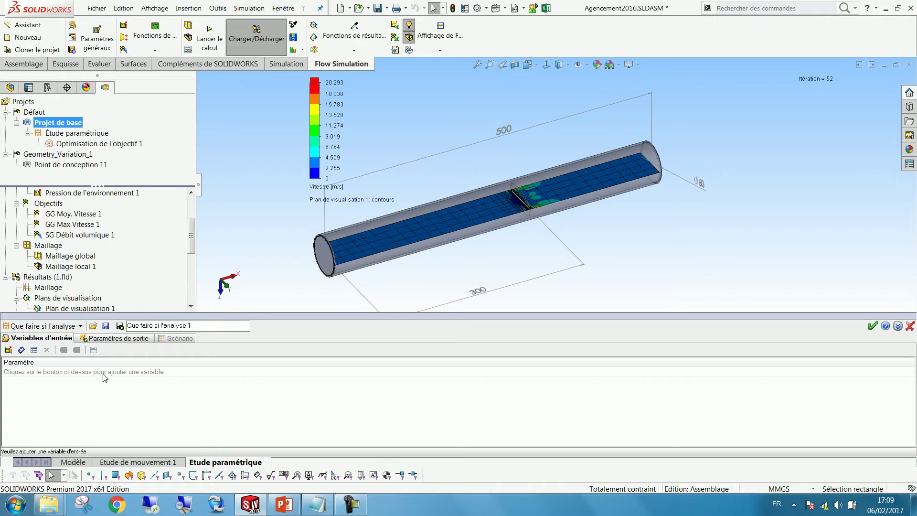
{"action": "left_click", "coordinate": [80, 326]}
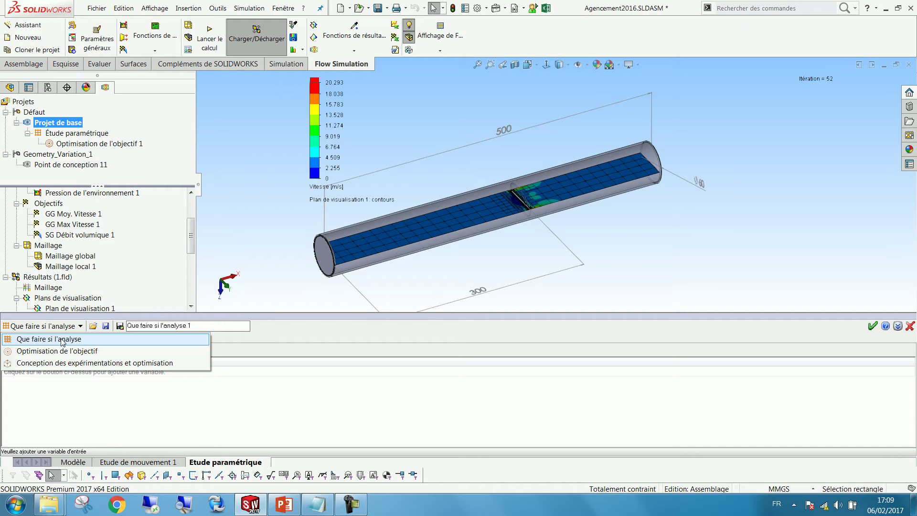
{"action": "left_click", "coordinate": [313, 401]}
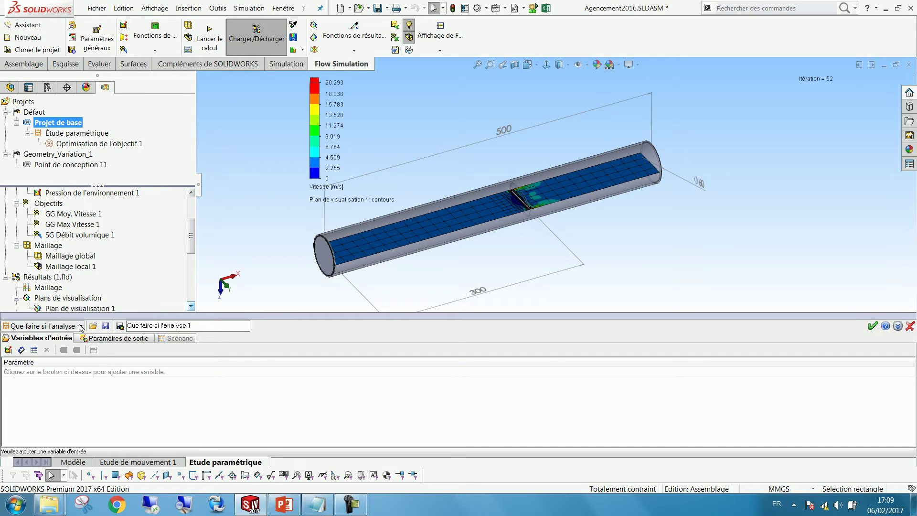
{"action": "left_click", "coordinate": [81, 326]}
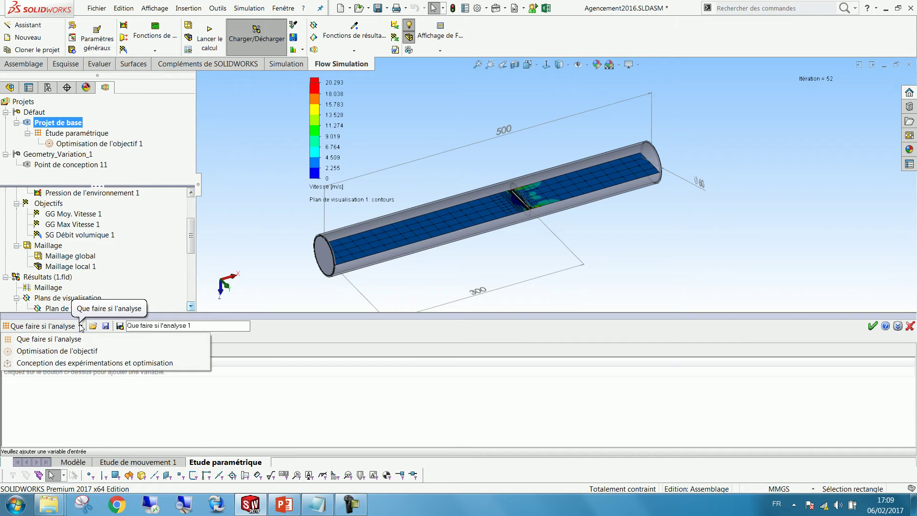
{"action": "left_click", "coordinate": [68, 351]}
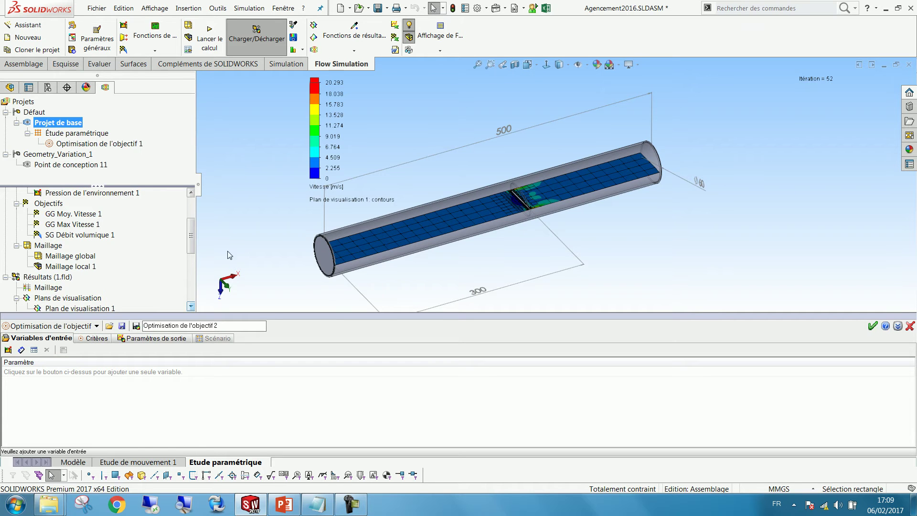
Step: Add the dimension of the Angle3 mate between Plan de face and the clapet2016 disc as the study's input variable
{"action": "scroll", "coordinate": [460, 223], "scroll_direction": "up", "scroll_amount": 3}
{"action": "middle_click_drag", "start_coordinate": [473, 219], "coordinate": [472, 191]}
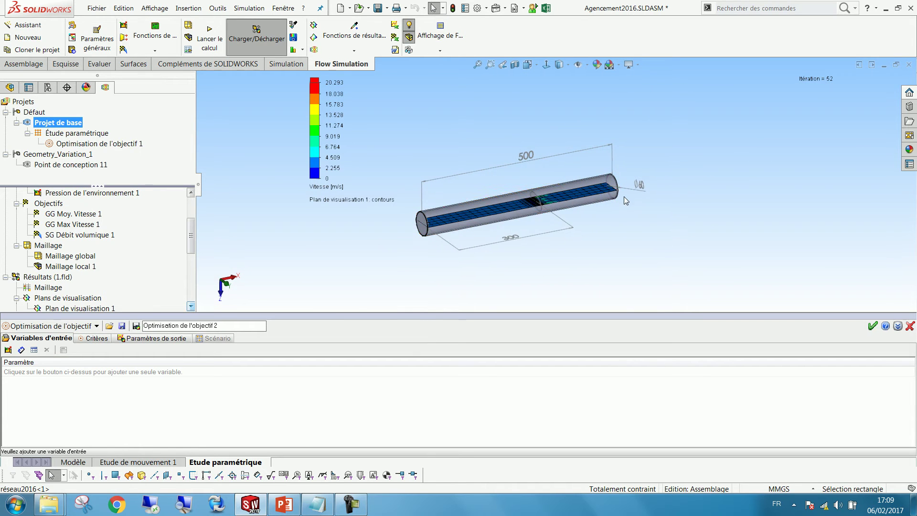
{"action": "scroll", "coordinate": [623, 196], "scroll_direction": "down", "scroll_amount": 2}
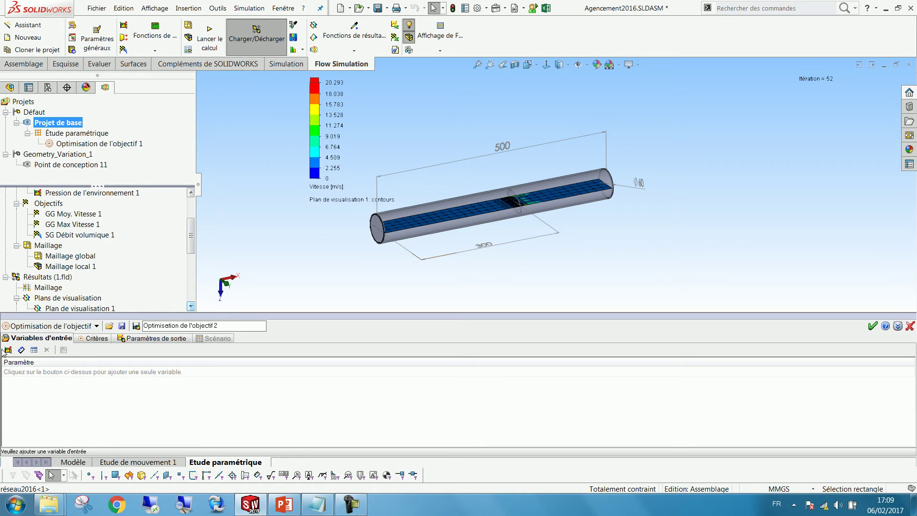
{"action": "left_click", "coordinate": [22, 349]}
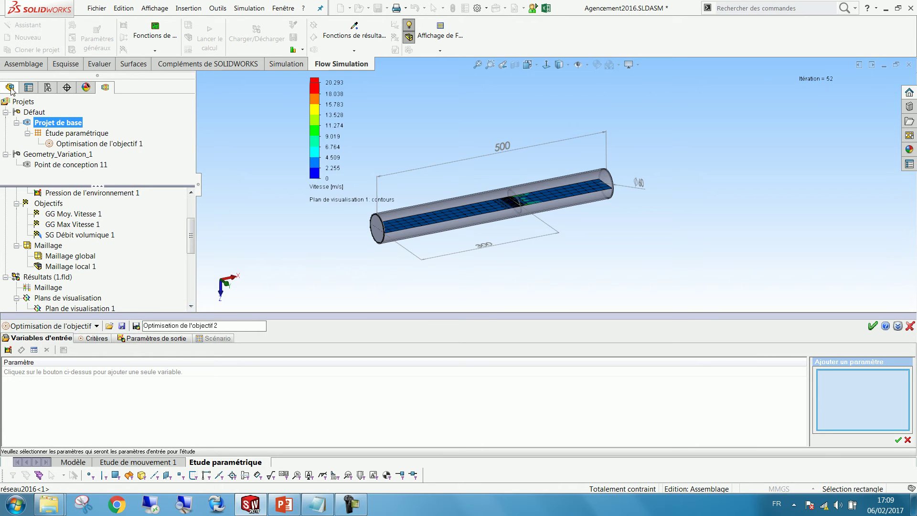
{"action": "left_click_drag", "start_coordinate": [193, 134], "coordinate": [196, 261]}
{"action": "left_click", "coordinate": [5, 286]}
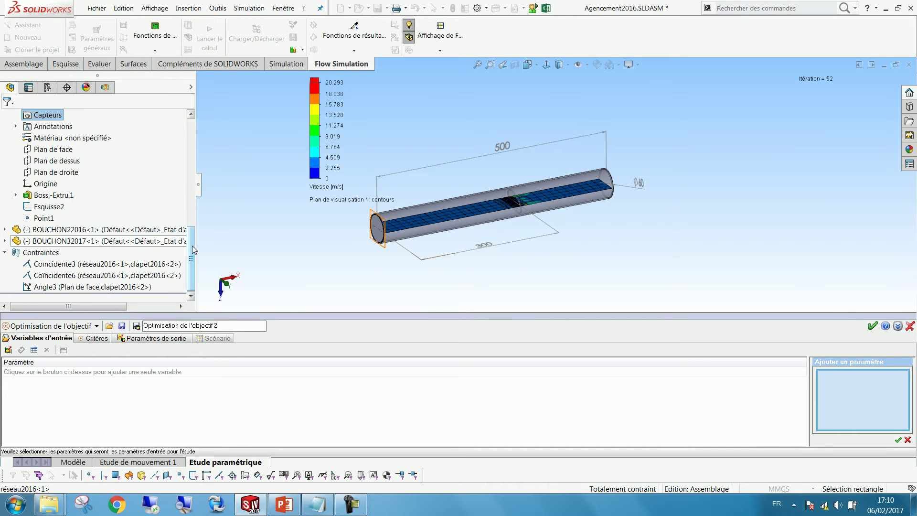
{"action": "left_click", "coordinate": [111, 287]}
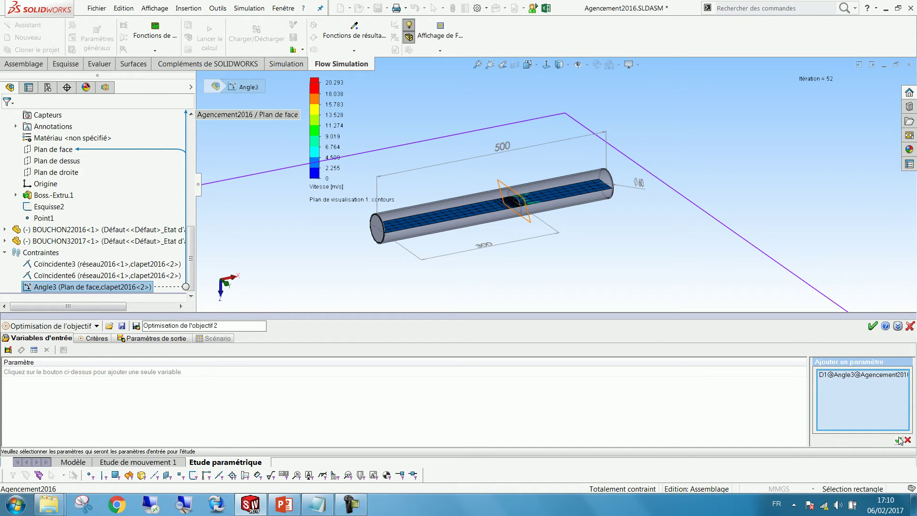
{"action": "left_click", "coordinate": [846, 374]}
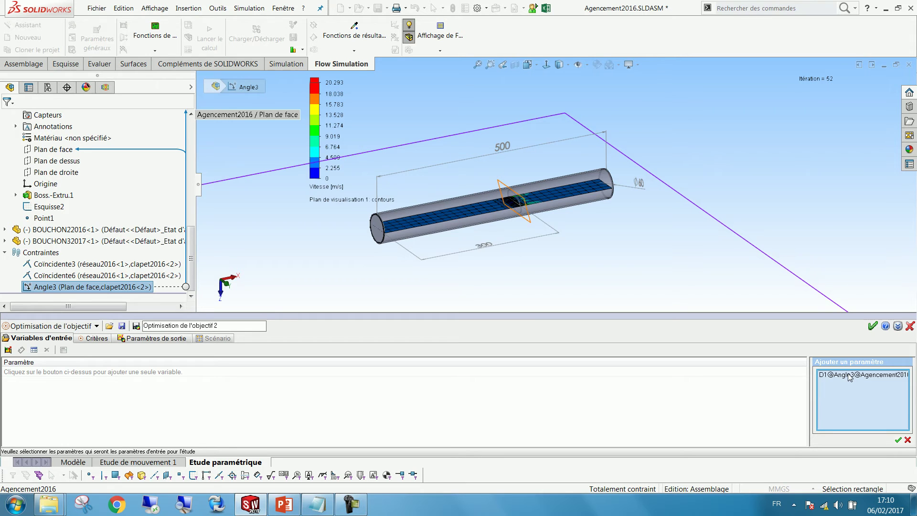
{"action": "left_click", "coordinate": [897, 440]}
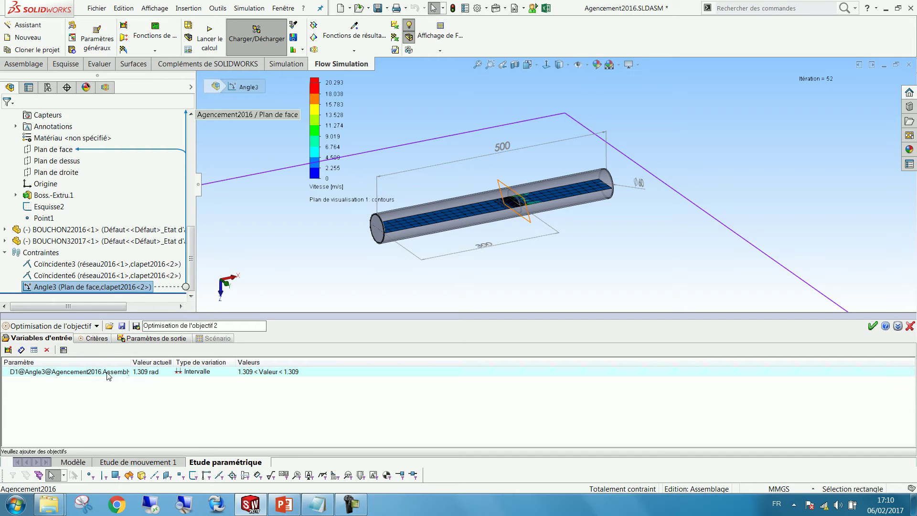
Step: Set the variation interval of the Angle3 input variable to a minimum of 0 and a maximum of 1.5 rad
{"action": "left_click", "coordinate": [264, 375]}
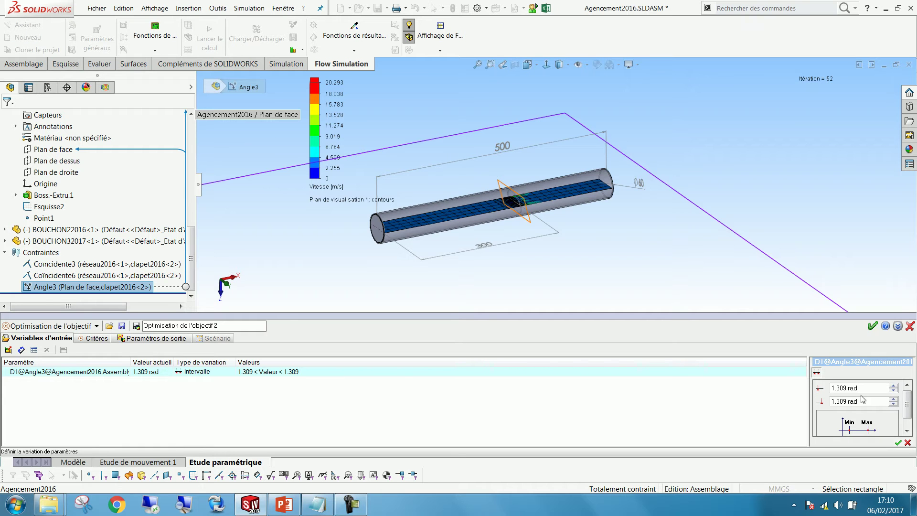
{"action": "left_click_drag", "start_coordinate": [863, 388], "coordinate": [785, 378]}
{"action": "type", "text": "0"}
{"action": "left_click_drag", "start_coordinate": [874, 401], "coordinate": [716, 403]}
{"action": "type", "text": "1.5"}
{"action": "left_click", "coordinate": [857, 388]}
{"action": "left_click", "coordinate": [898, 443]}
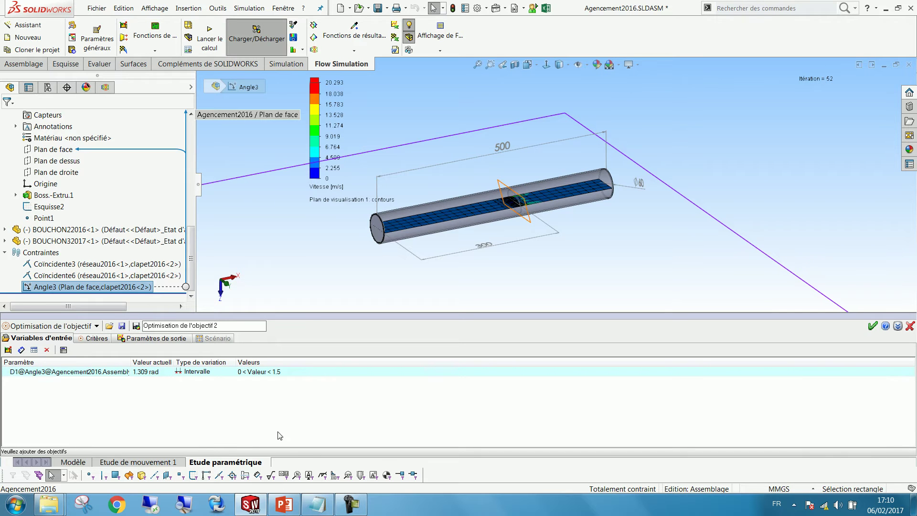
Step: Add the goal SG Débit volumique 1 as the optimization criterion of the study
{"action": "left_click", "coordinate": [97, 339]}
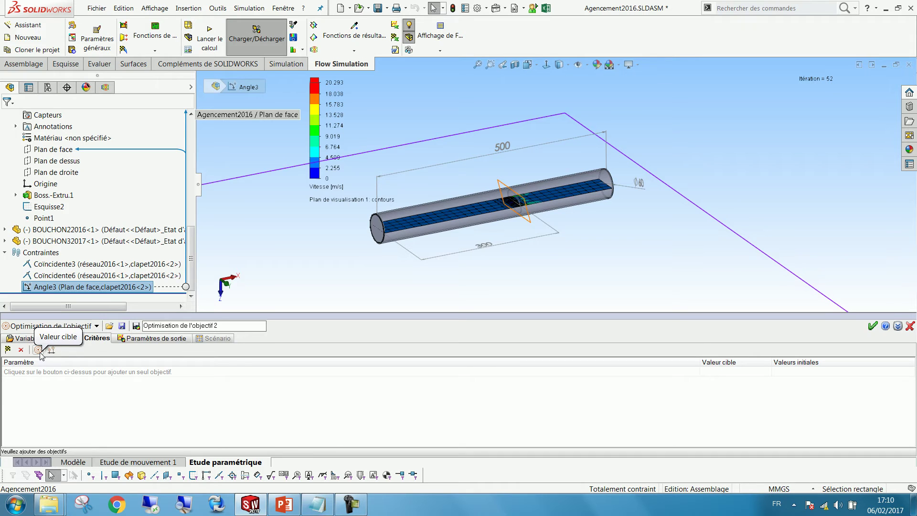
{"action": "left_click", "coordinate": [55, 372]}
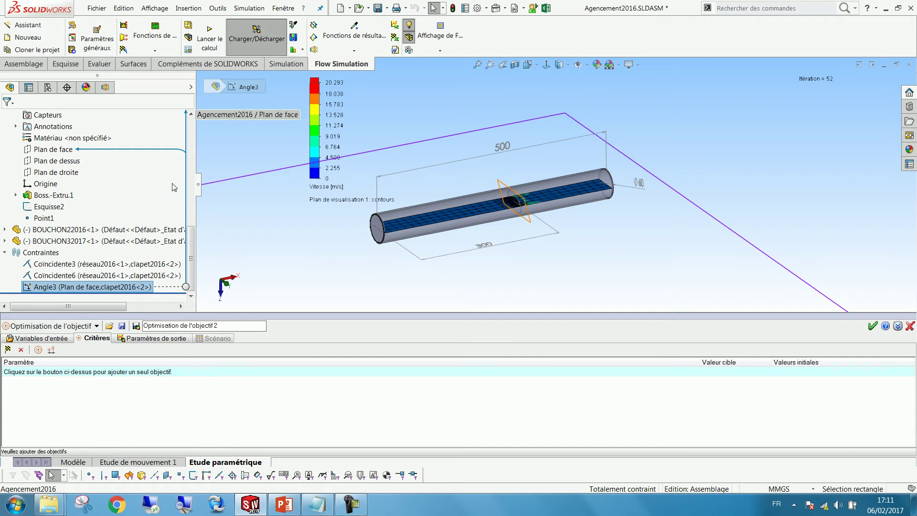
{"action": "left_click", "coordinate": [270, 249]}
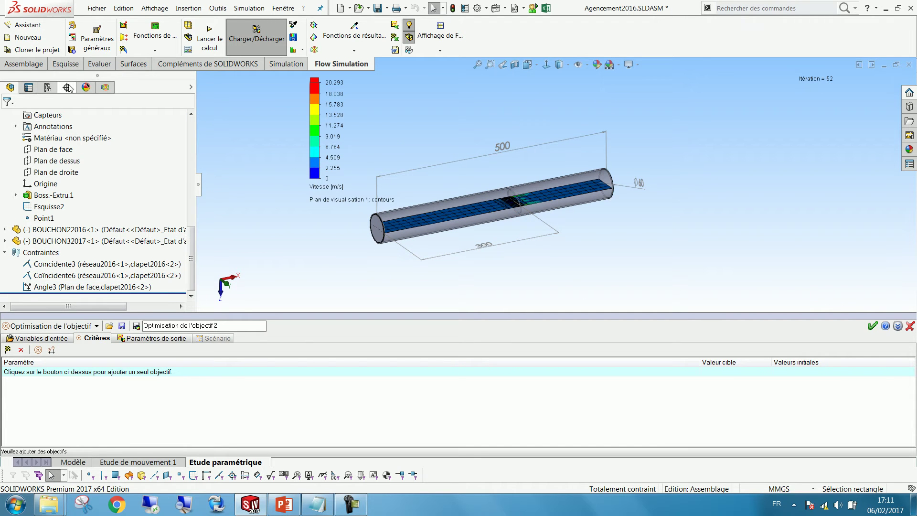
{"action": "left_click", "coordinate": [105, 88]}
{"action": "mouse_move", "coordinate": [192, 222]}
{"action": "left_mouse_down"}
{"action": "mouse_move", "coordinate": [192, 231]}
{"action": "mouse_move", "coordinate": [192, 221]}
{"action": "left_mouse_up"}
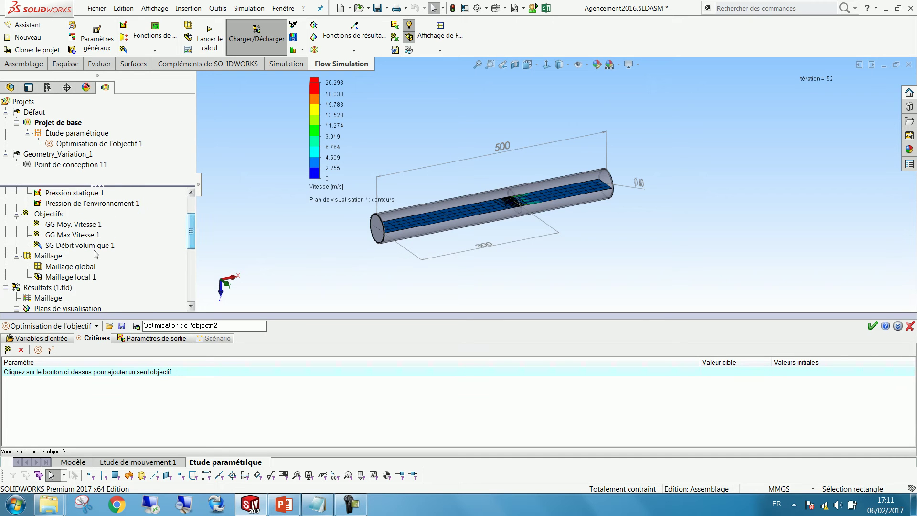
{"action": "left_click", "coordinate": [89, 245]}
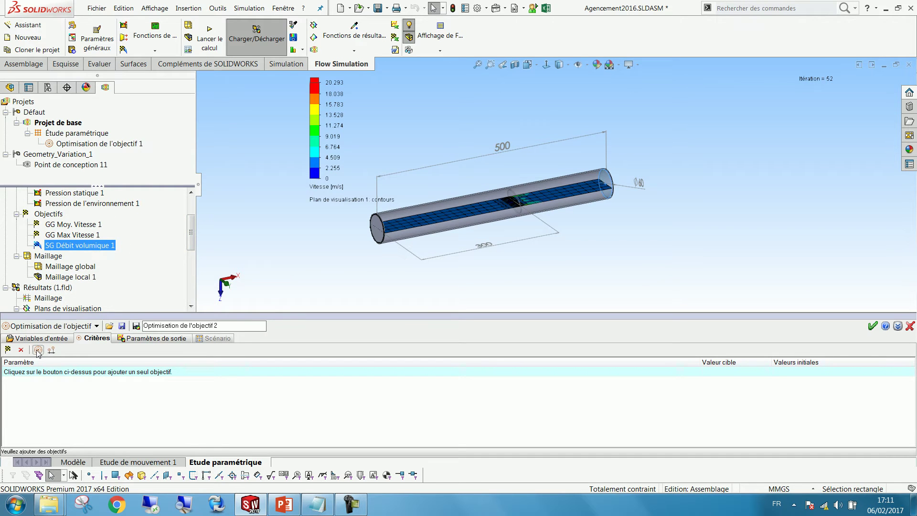
{"action": "left_click", "coordinate": [9, 350]}
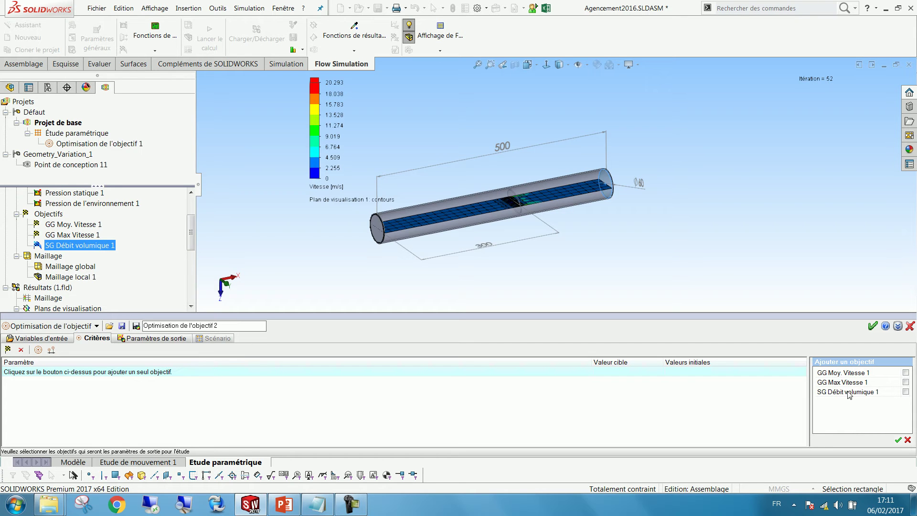
{"action": "left_click", "coordinate": [905, 392]}
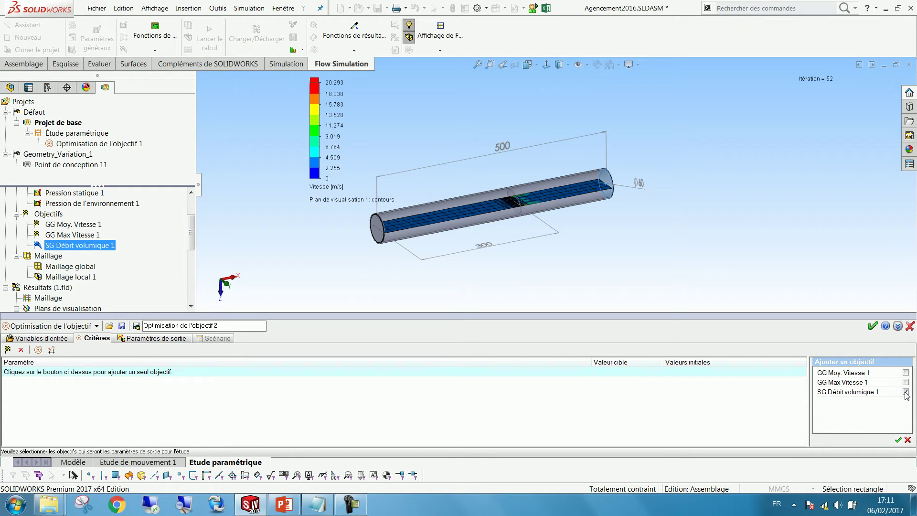
{"action": "left_click", "coordinate": [898, 441]}
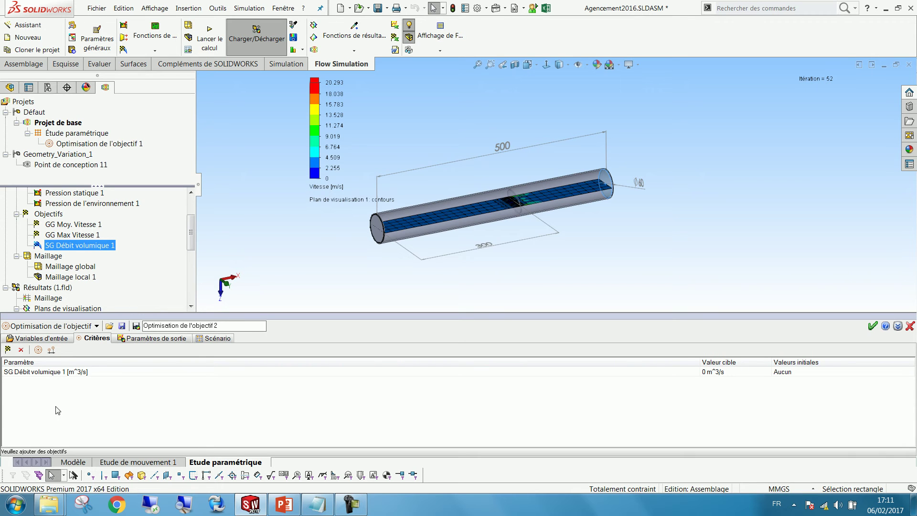
Step: Set the SG Débit volumique 1 criterion's target value to -0.02 m^3/s and its maximum deviation to 0.001 m^3/s
{"action": "left_click", "coordinate": [51, 372]}
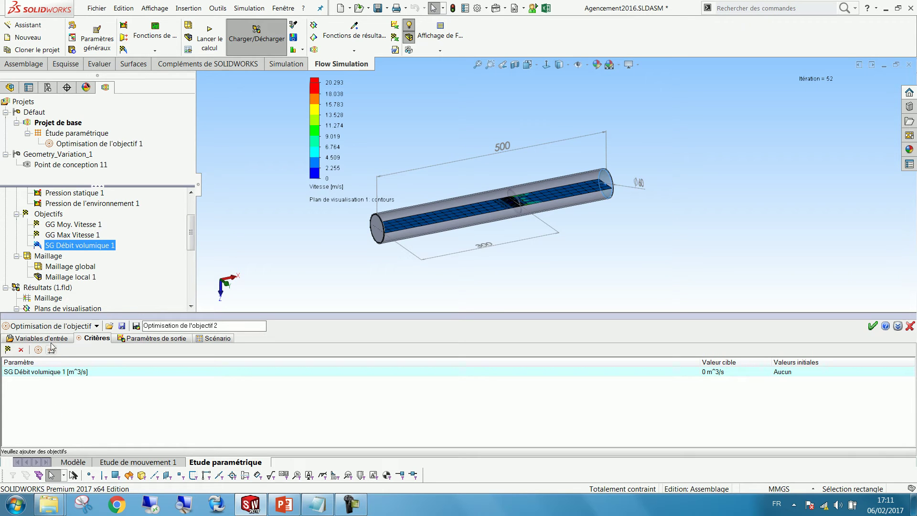
{"action": "double_click", "coordinate": [81, 371]}
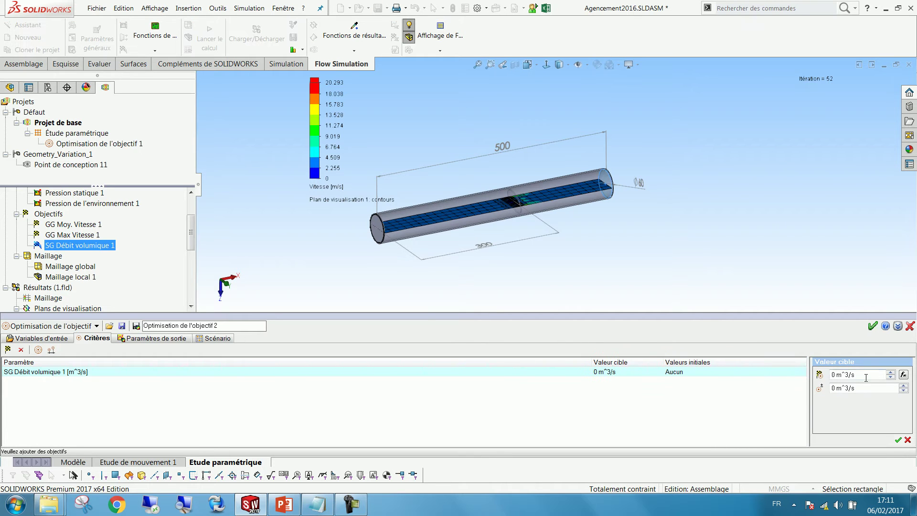
{"action": "left_click_drag", "start_coordinate": [864, 376], "coordinate": [815, 376]}
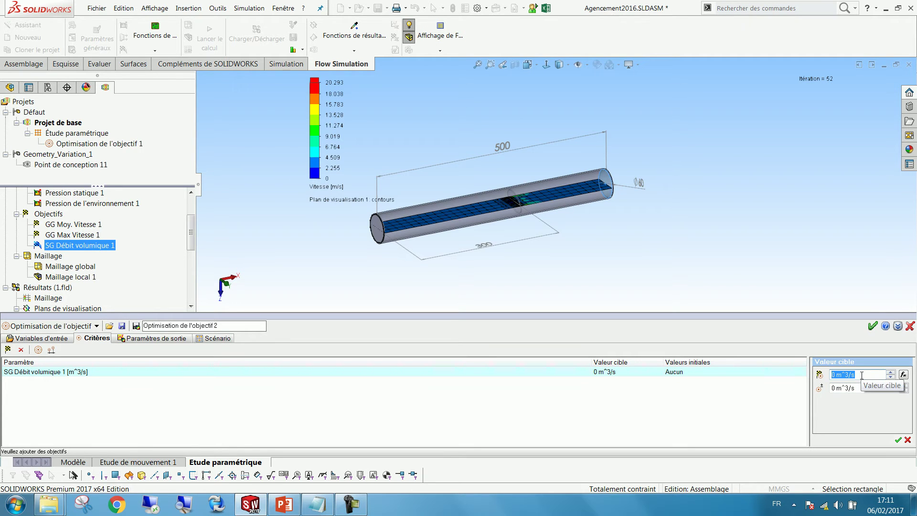
{"action": "type", "text": "-0.0"}
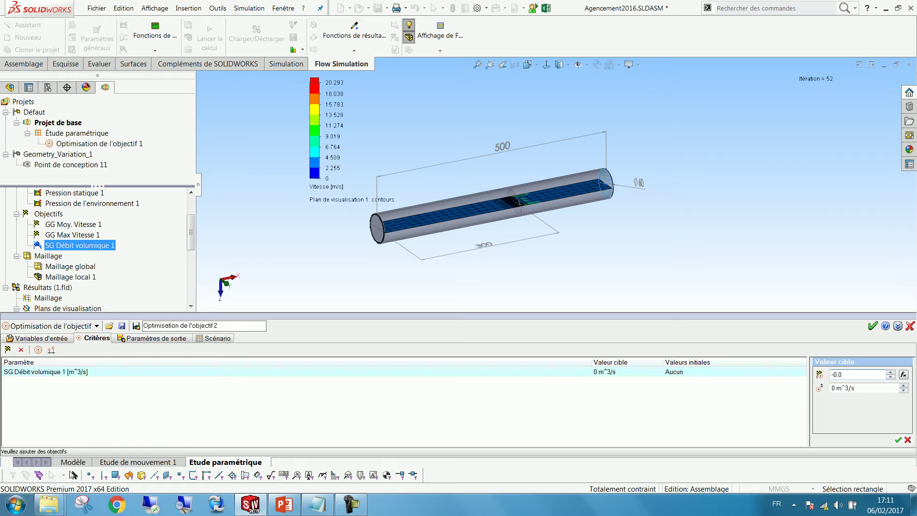
{"action": "type", "text": "2"}
{"action": "left_click", "coordinate": [866, 388]}
{"action": "left_click_drag", "start_coordinate": [857, 388], "coordinate": [768, 383]}
{"action": "type", "text": "0.001"}
{"action": "key", "text": "Return"}
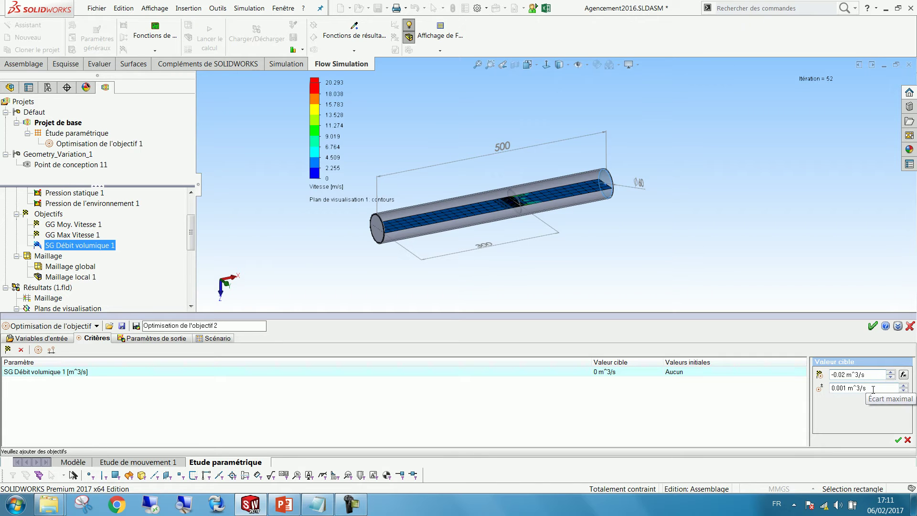
{"action": "left_click_drag", "start_coordinate": [873, 388], "coordinate": [837, 389]}
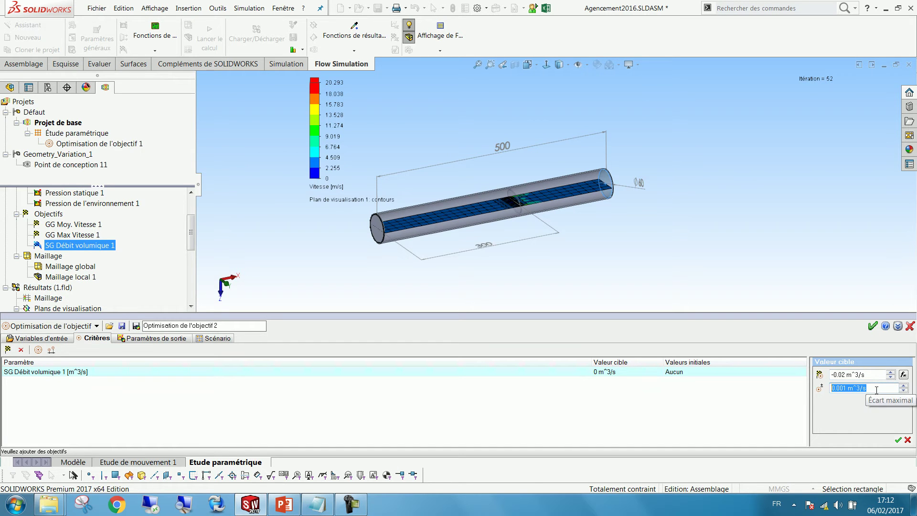
{"action": "left_click", "coordinate": [873, 389]}
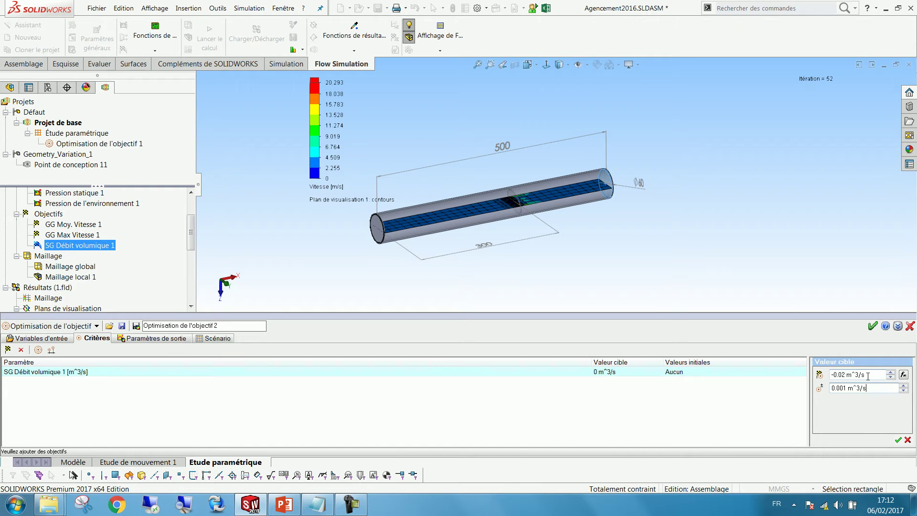
{"action": "left_click", "coordinate": [898, 440]}
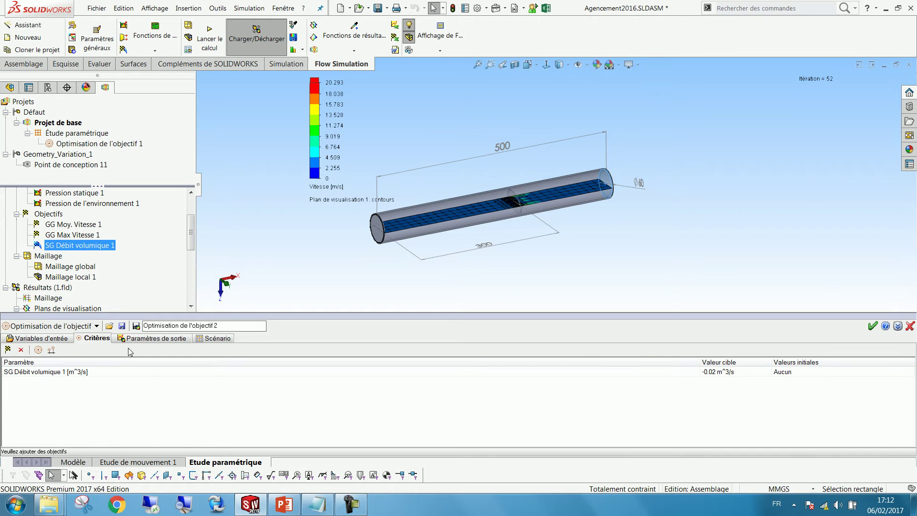
Step: Add SG Débit volumique 1 as the output parameter of the Optimisation de l'objectif 2 study
{"action": "left_click", "coordinate": [137, 340]}
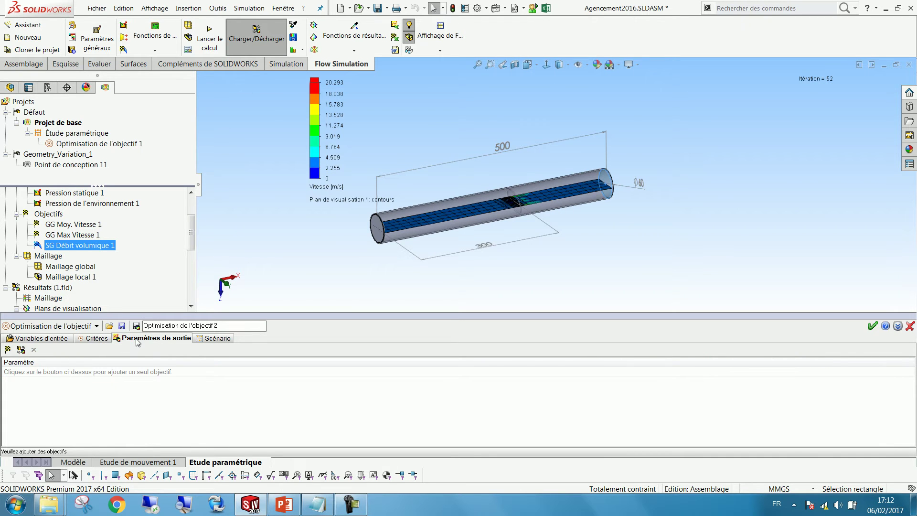
{"action": "left_click", "coordinate": [7, 349]}
{"action": "left_click", "coordinate": [906, 401]}
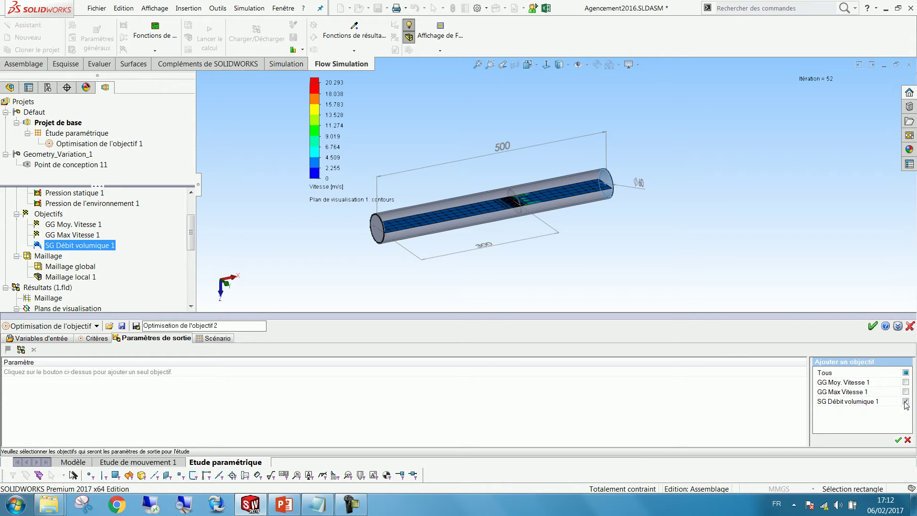
{"action": "left_click", "coordinate": [898, 441]}
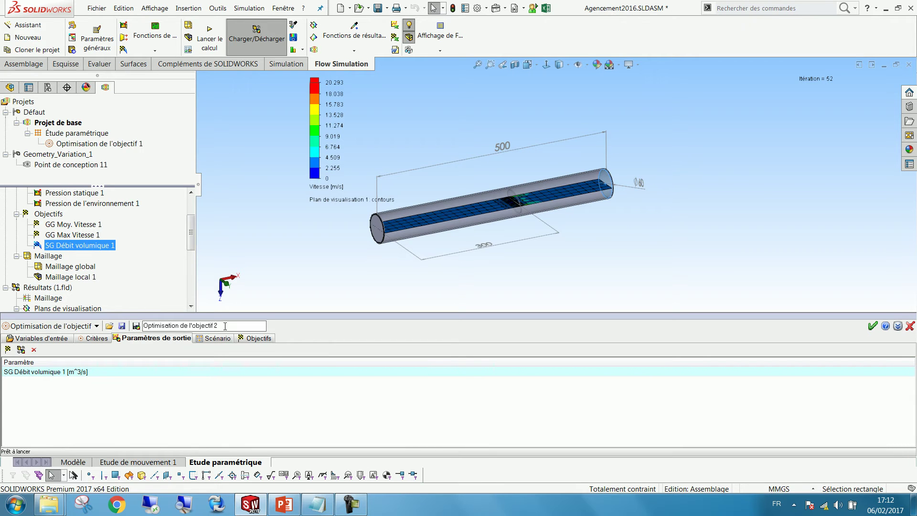
Step: Review the scenario's study options, including where the calculation runs, and close the new study without saving
{"action": "left_click", "coordinate": [219, 338]}
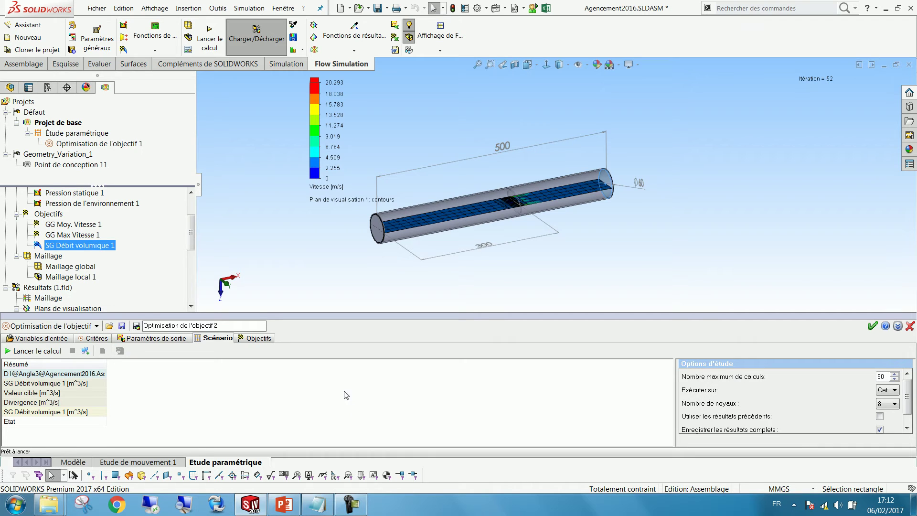
{"action": "left_click_drag", "start_coordinate": [257, 317], "coordinate": [256, 305]}
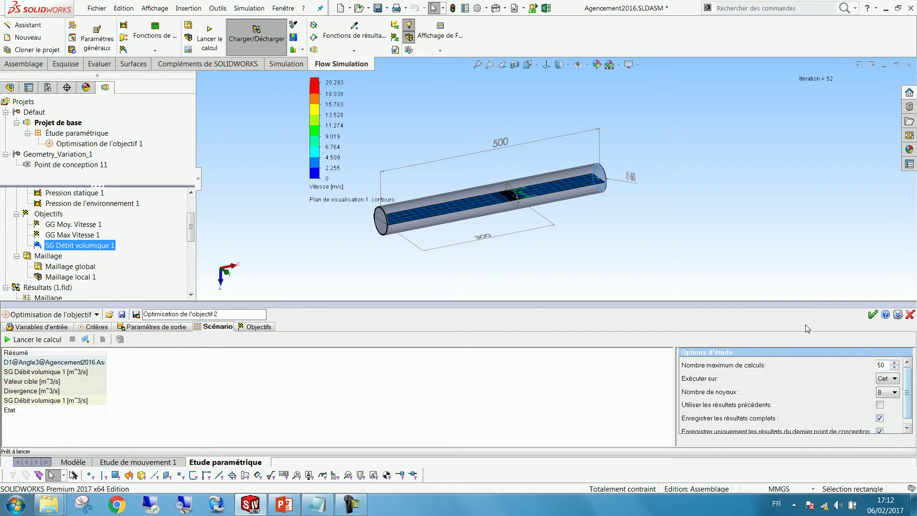
{"action": "left_click_drag", "start_coordinate": [751, 303], "coordinate": [760, 288]}
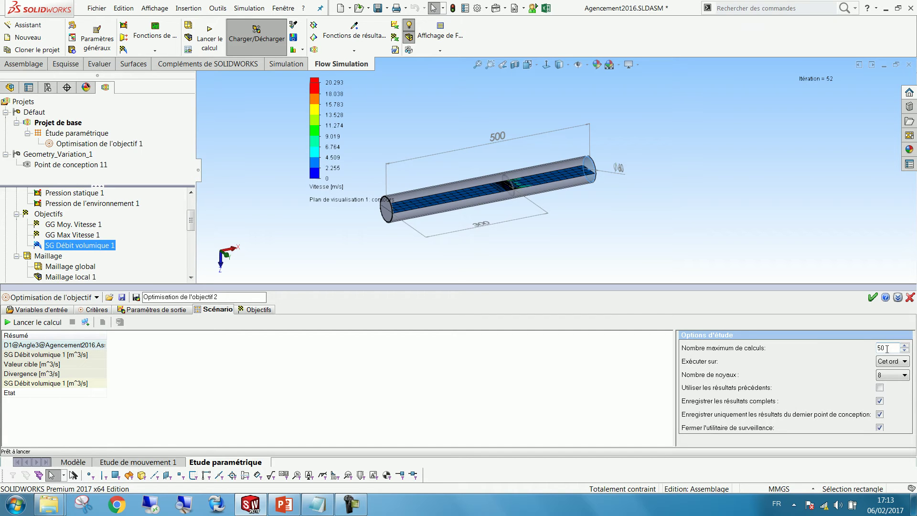
{"action": "left_click", "coordinate": [904, 362]}
{"action": "left_click", "coordinate": [891, 370]}
{"action": "left_click", "coordinate": [910, 297]}
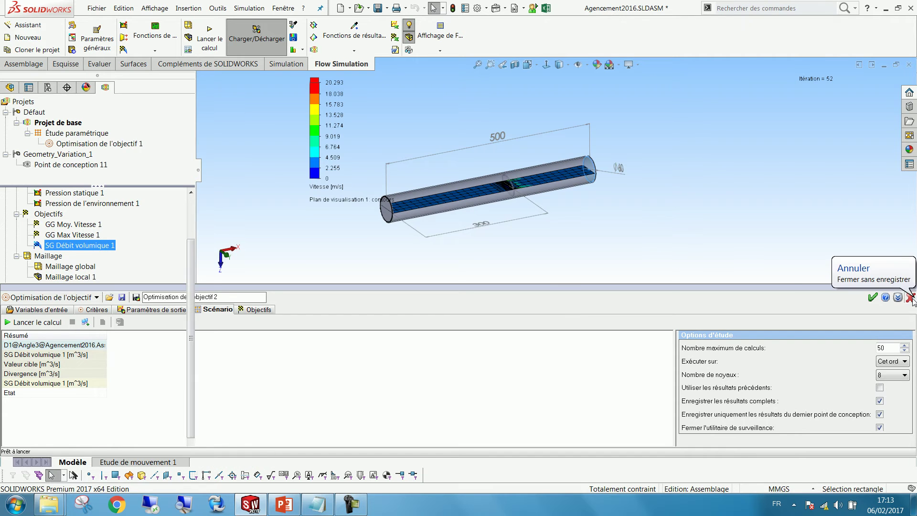
Step: Open the existing Optimisation de l'objectif 1 study and display its scenario
{"action": "left_click", "coordinate": [99, 144]}
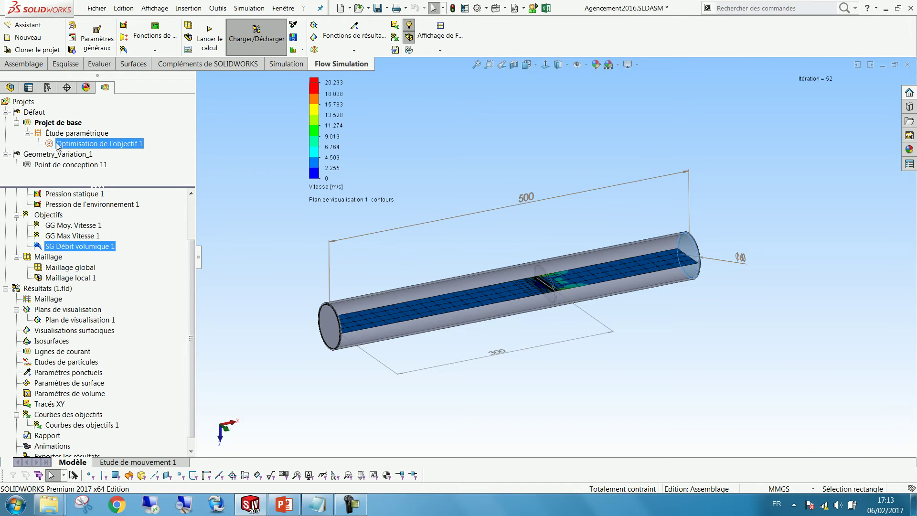
{"action": "right_click", "coordinate": [92, 148]}
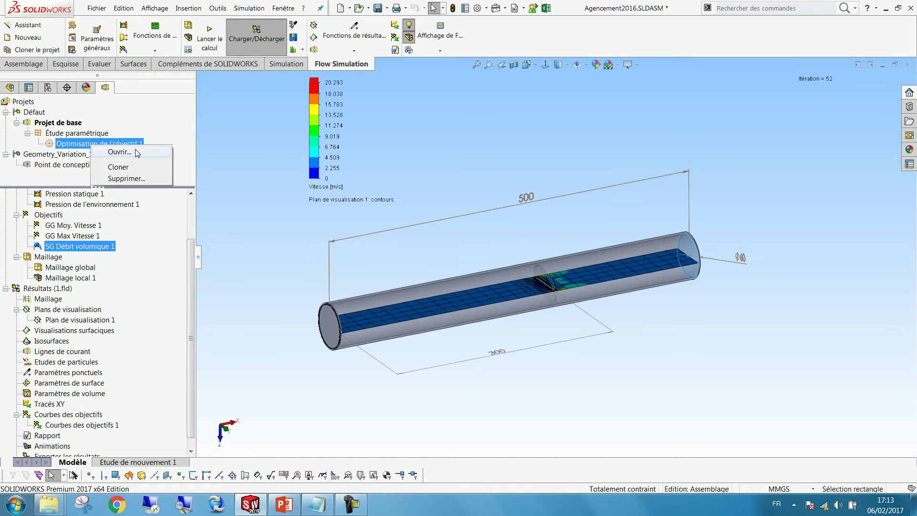
{"action": "left_click", "coordinate": [120, 152]}
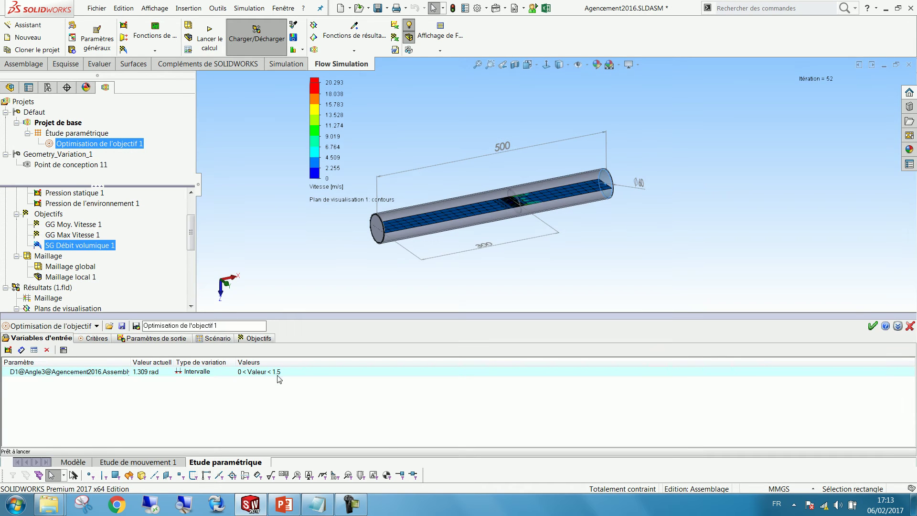
{"action": "left_click", "coordinate": [216, 339]}
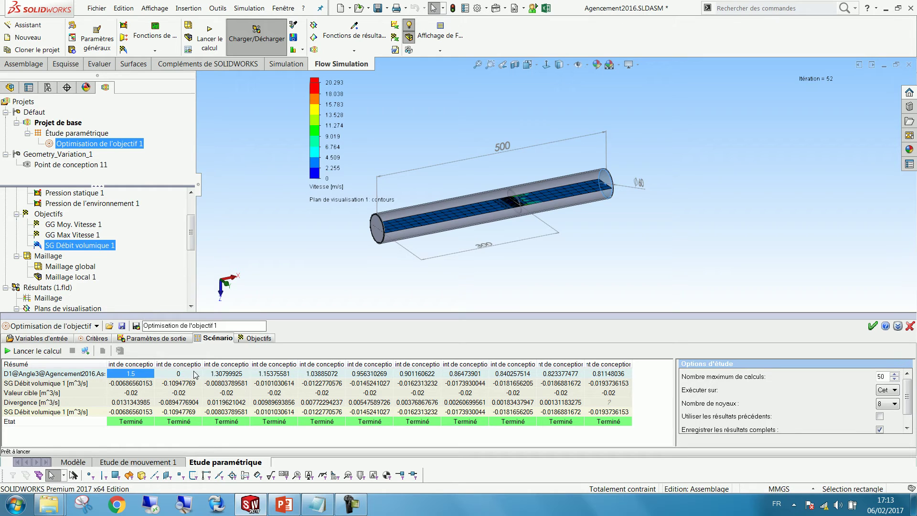
Step: Examine the Angle3 values of the later design points and the volume flow rate of the last one
{"action": "left_click", "coordinate": [376, 379]}
{"action": "left_click", "coordinate": [413, 379]}
{"action": "left_click", "coordinate": [463, 377]}
{"action": "left_click", "coordinate": [509, 375]}
{"action": "left_click", "coordinate": [563, 375]}
{"action": "left_click", "coordinate": [610, 375]}
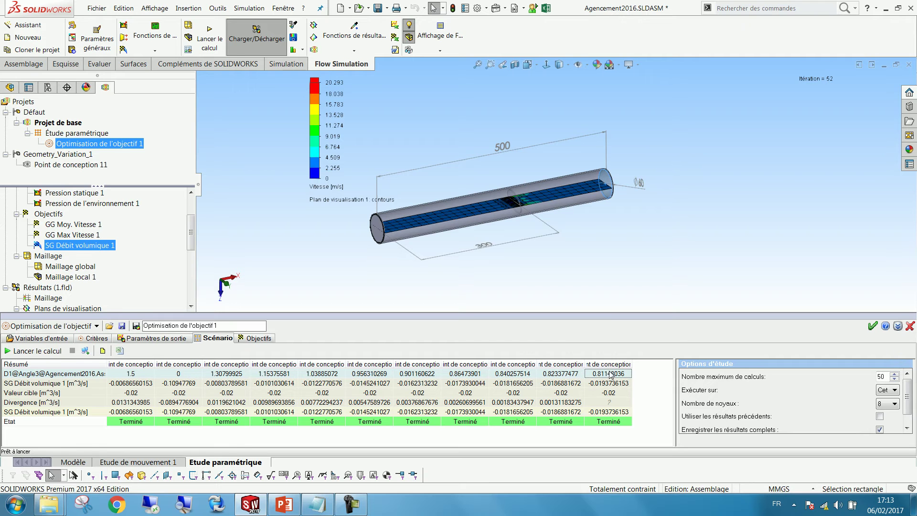
{"action": "left_click", "coordinate": [613, 412]}
Step: Switch to PowerPoint and present the slides from the goal optimization setup through the one-parameter limitation
{"action": "mouse_move", "coordinate": [287, 507]}
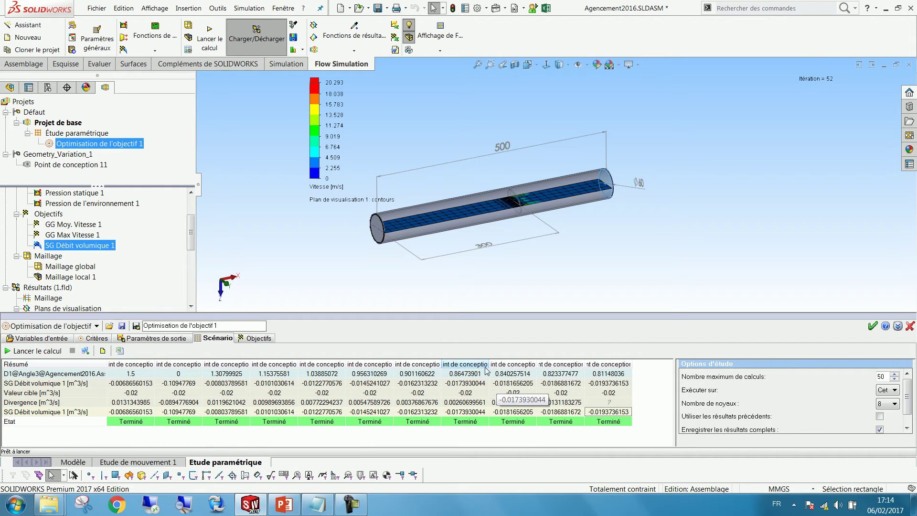
{"action": "left_click", "coordinate": [284, 505]}
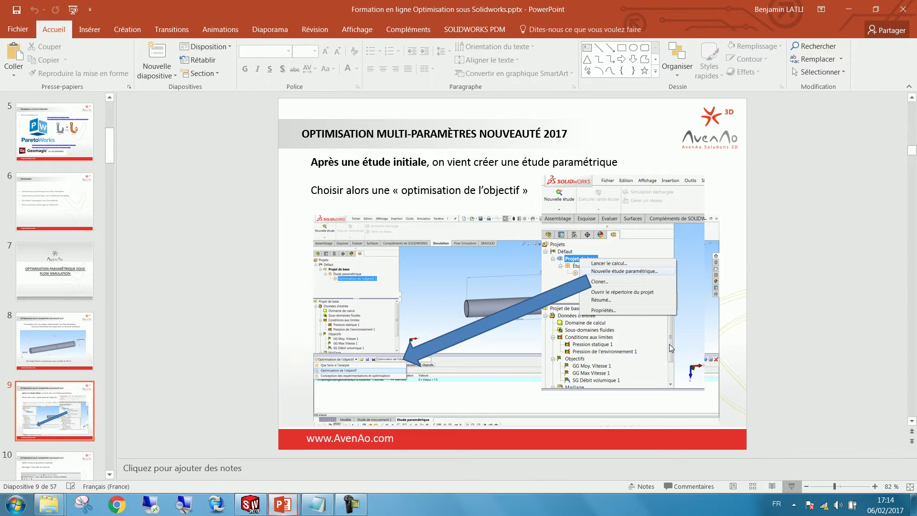
{"action": "left_click", "coordinate": [792, 486]}
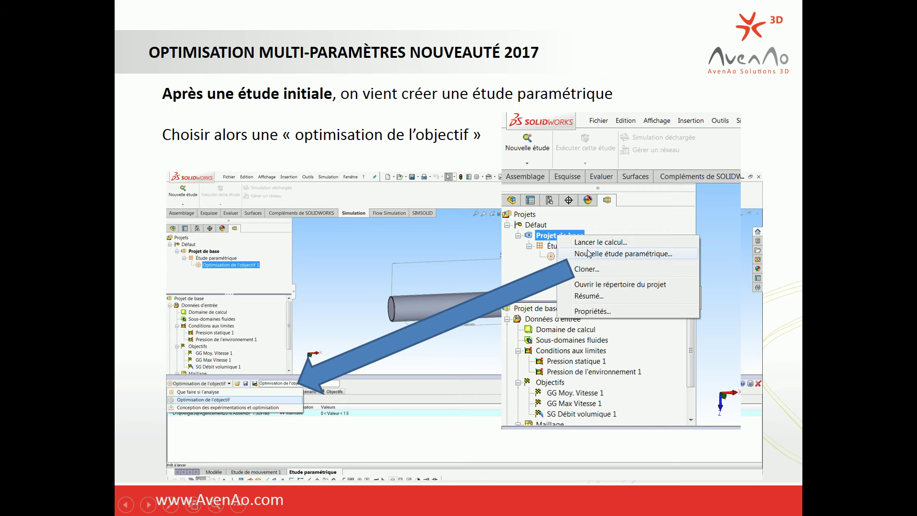
{"action": "left_click", "coordinate": [619, 268]}
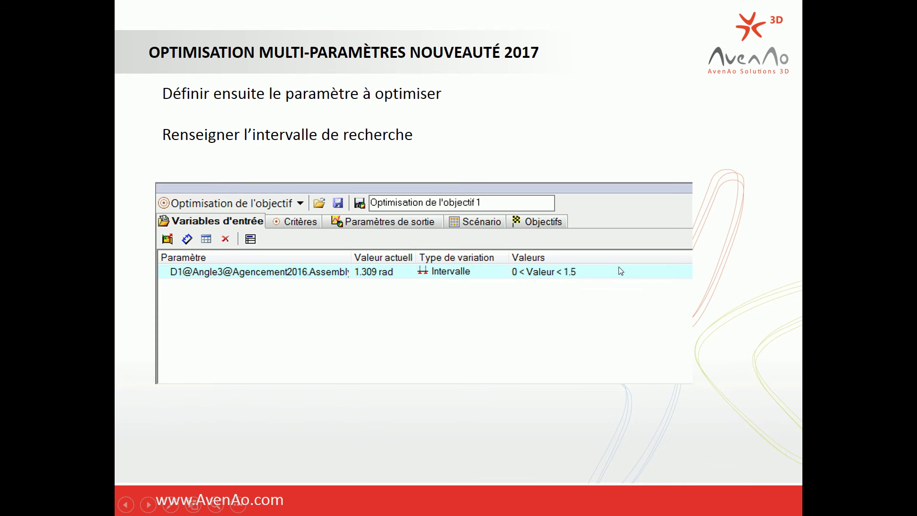
{"action": "left_click", "coordinate": [621, 271]}
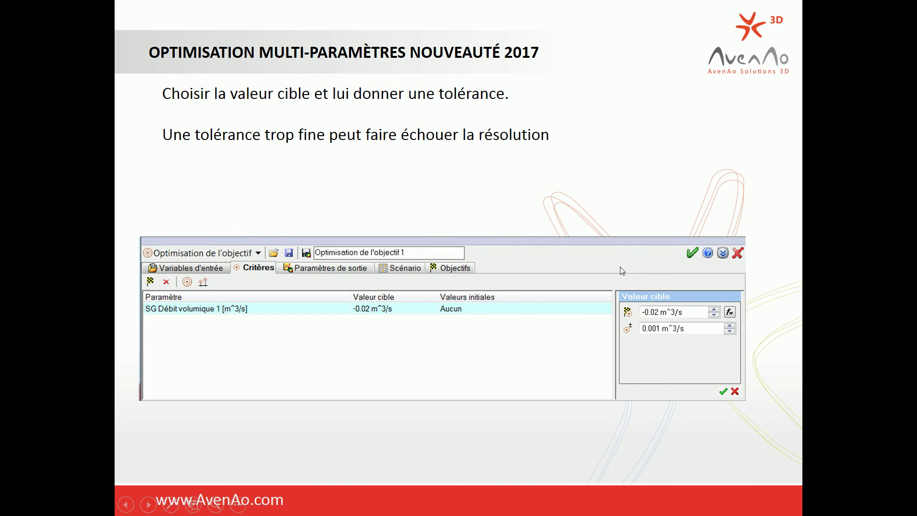
{"action": "left_click", "coordinate": [622, 271]}
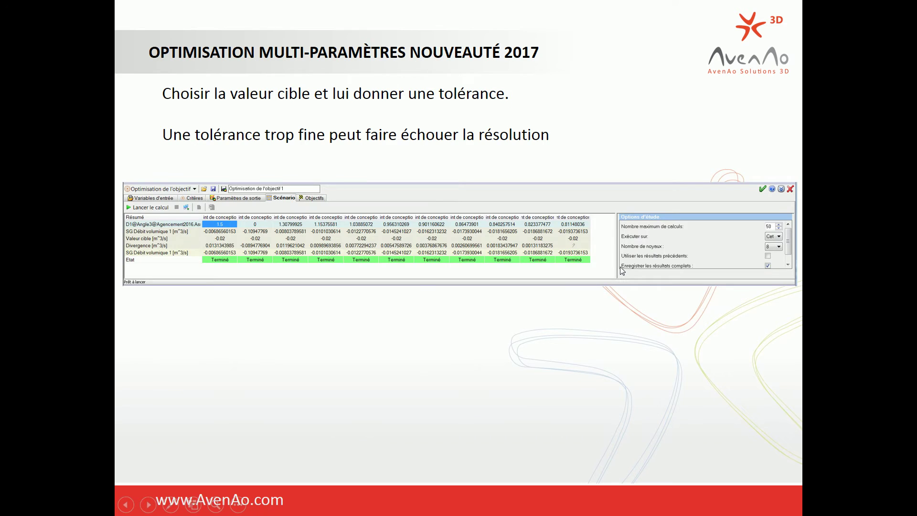
{"action": "left_click", "coordinate": [623, 271]}
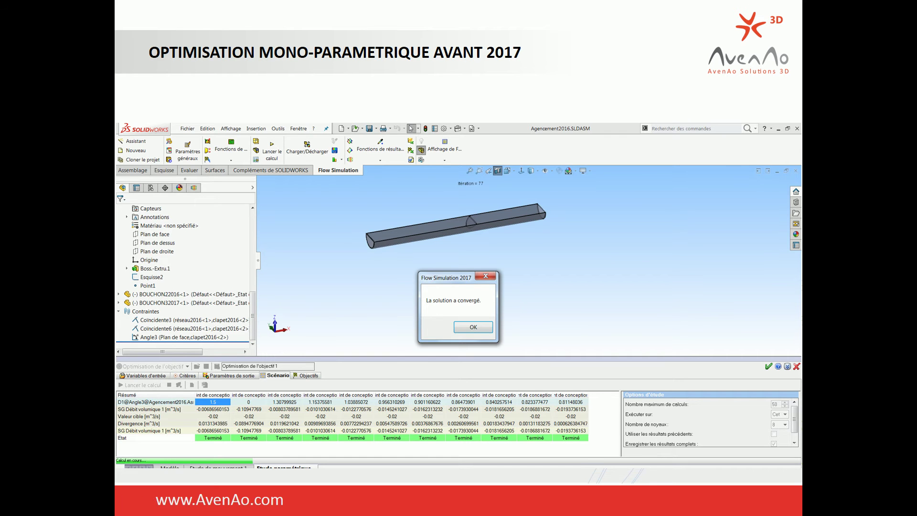
{"action": "key", "text": "Right"}
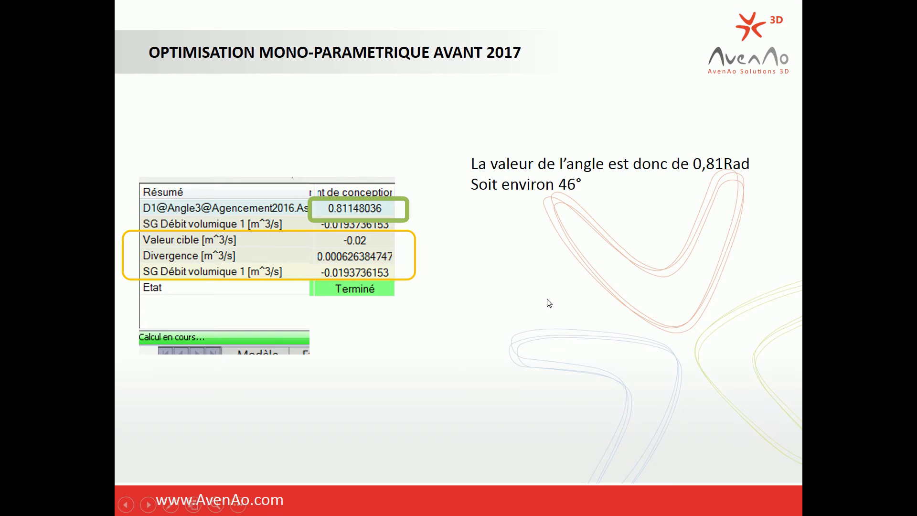
{"action": "left_click", "coordinate": [471, 289]}
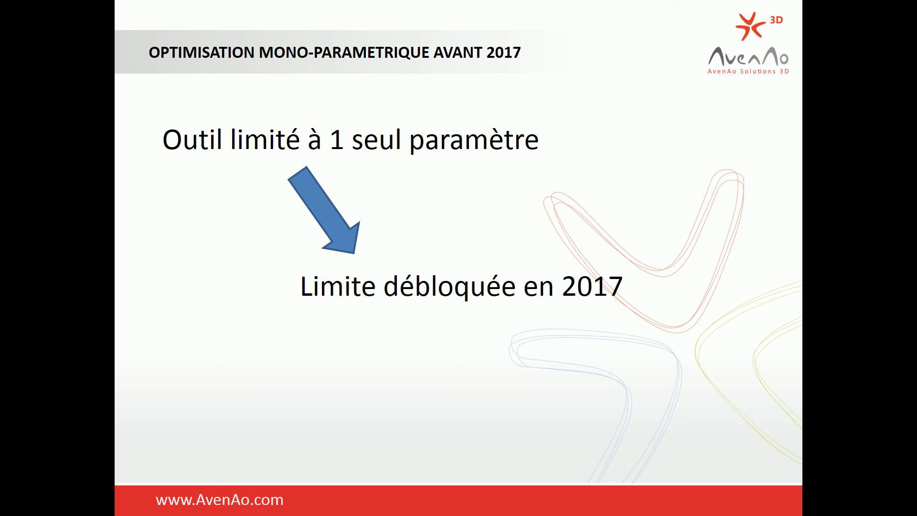
Step: End the slideshow, switch back to SOLIDWORKS and try to add a second input variable to Optimisation de l'objectif 1
{"action": "key", "text": "Escape"}
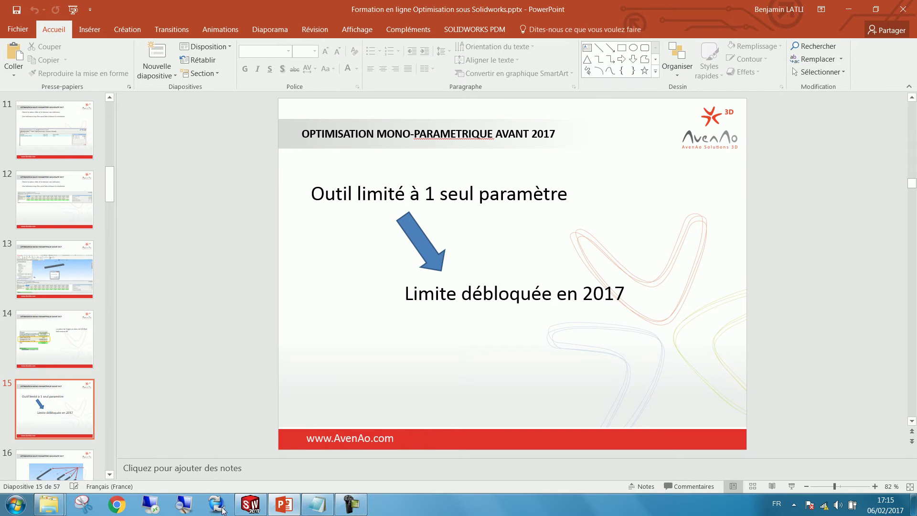
{"action": "left_click", "coordinate": [251, 504]}
{"action": "left_click", "coordinate": [39, 338]}
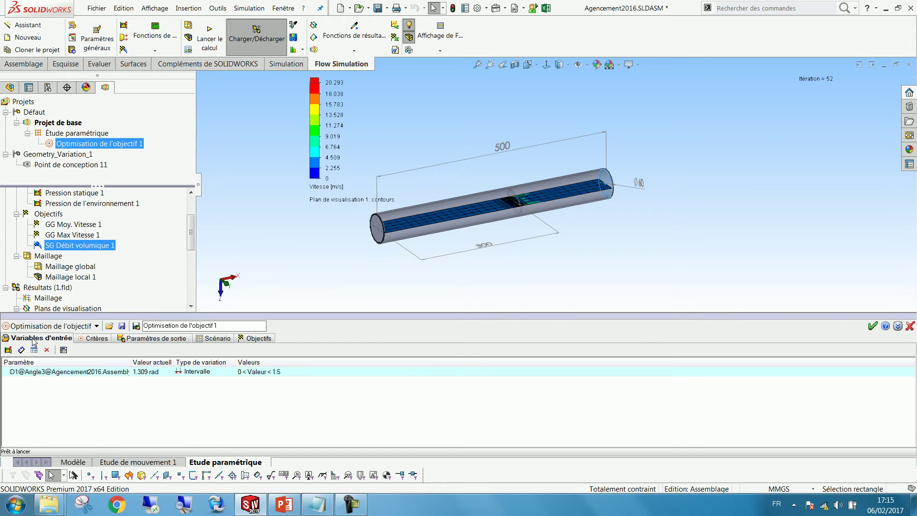
{"action": "left_click", "coordinate": [8, 349]}
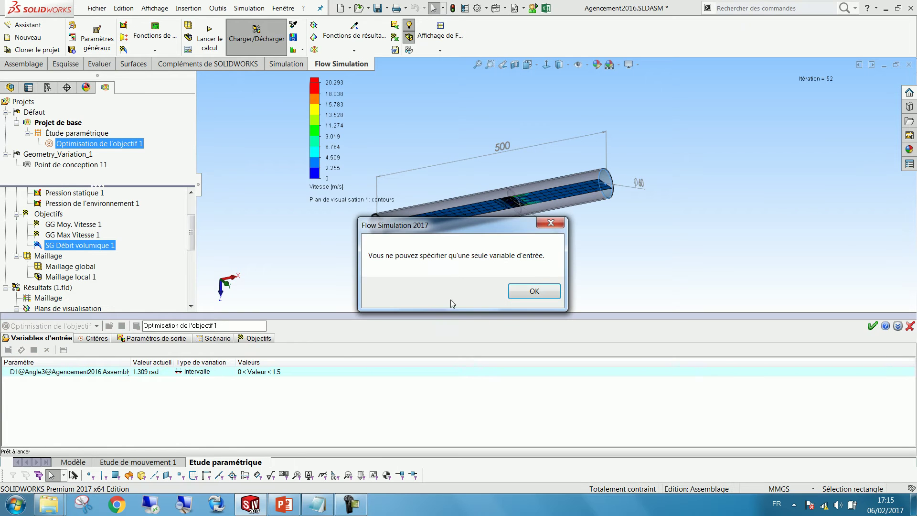
{"action": "left_click", "coordinate": [531, 294]}
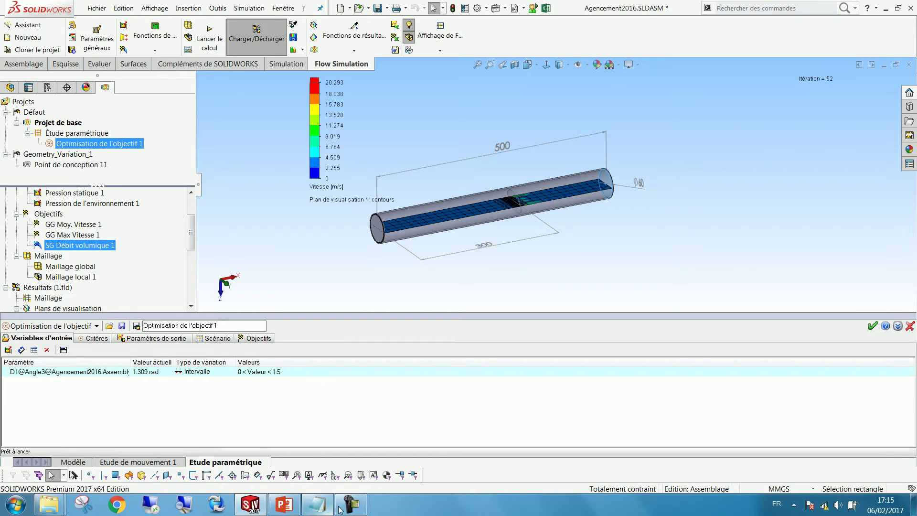
Step: Switch to PowerPoint and resume the slideshow through the new 2017 multi-parameter optimization slides
{"action": "left_click", "coordinate": [284, 505]}
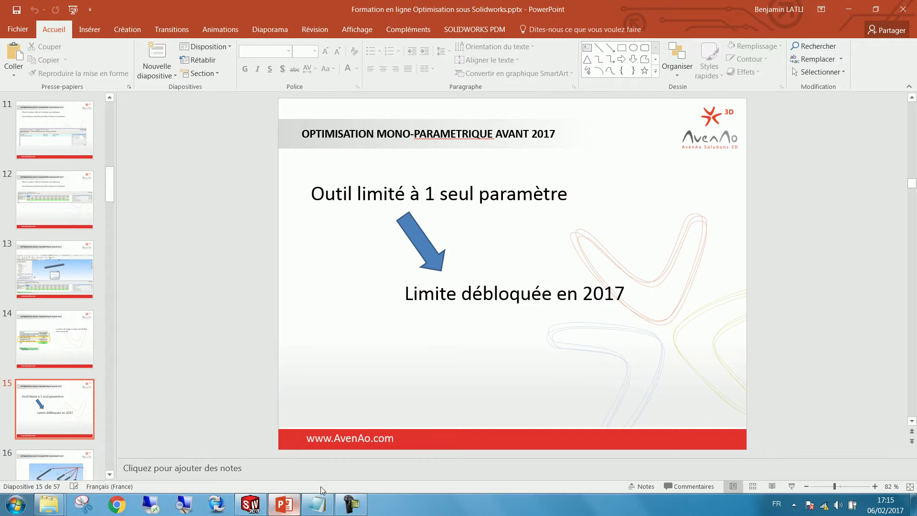
{"action": "left_click", "coordinate": [792, 486]}
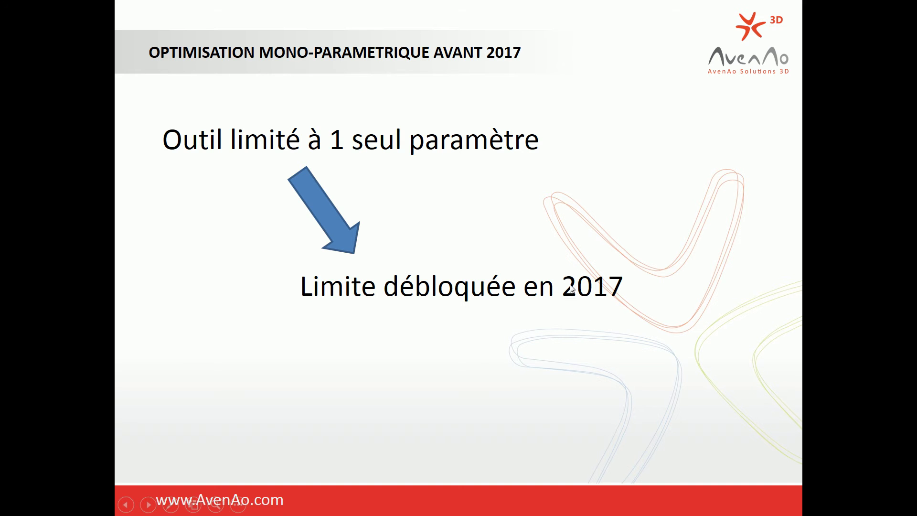
{"action": "left_click", "coordinate": [562, 290]}
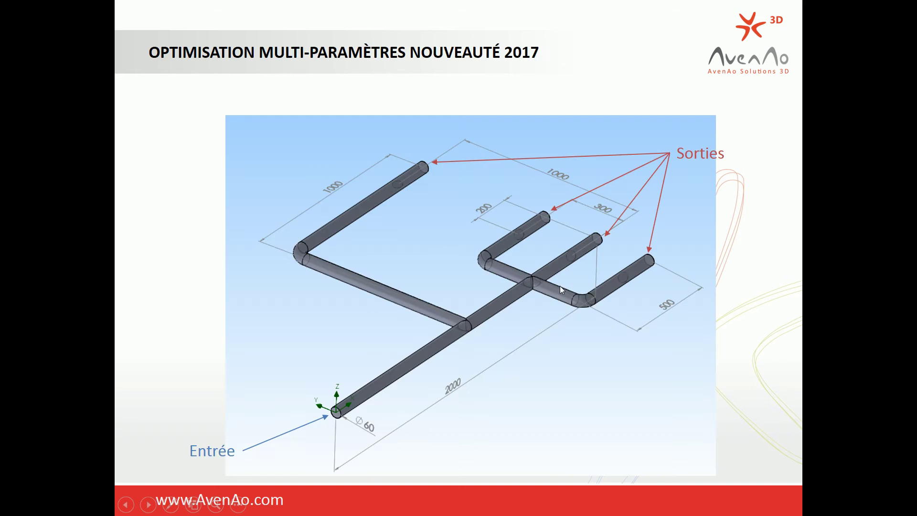
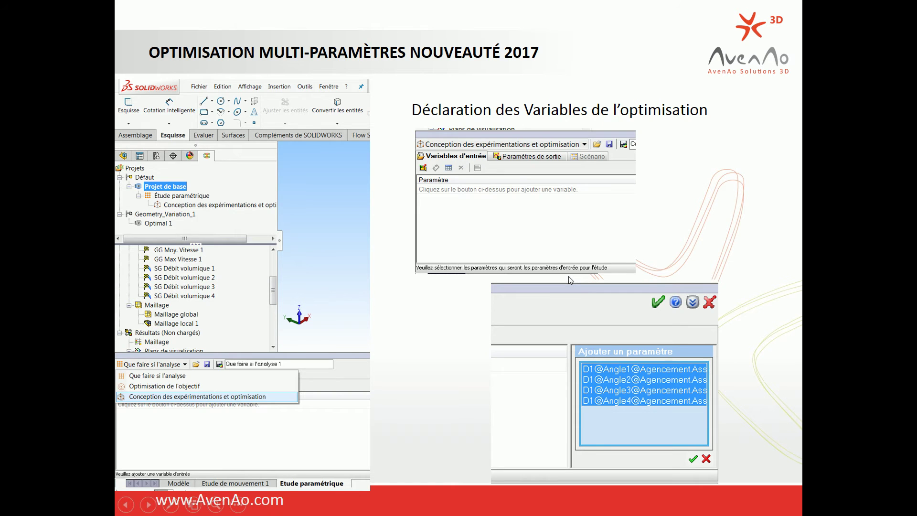
Step: Return to SOLIDWORKS, cancel the open parametric study and close the Agencement2016 assembly without saving
{"action": "key", "text": "Escape"}
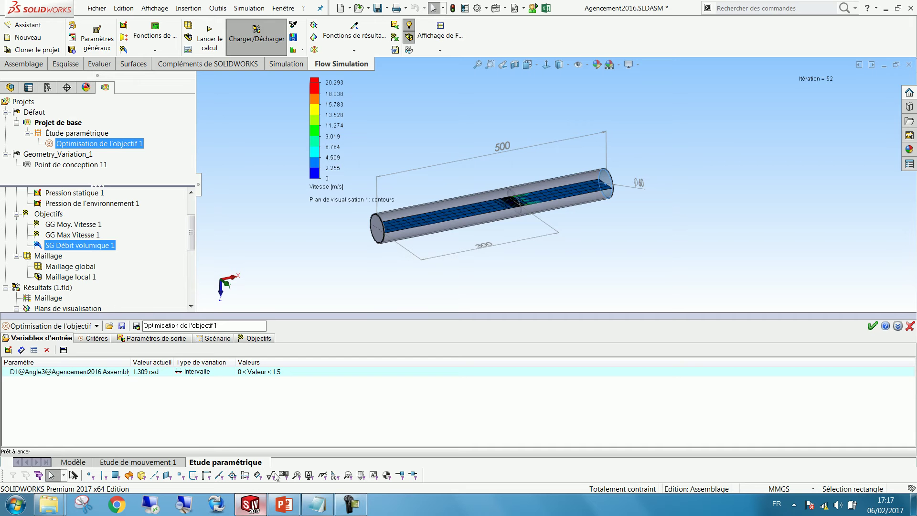
{"action": "left_click", "coordinate": [251, 504]}
{"action": "left_click", "coordinate": [910, 326]}
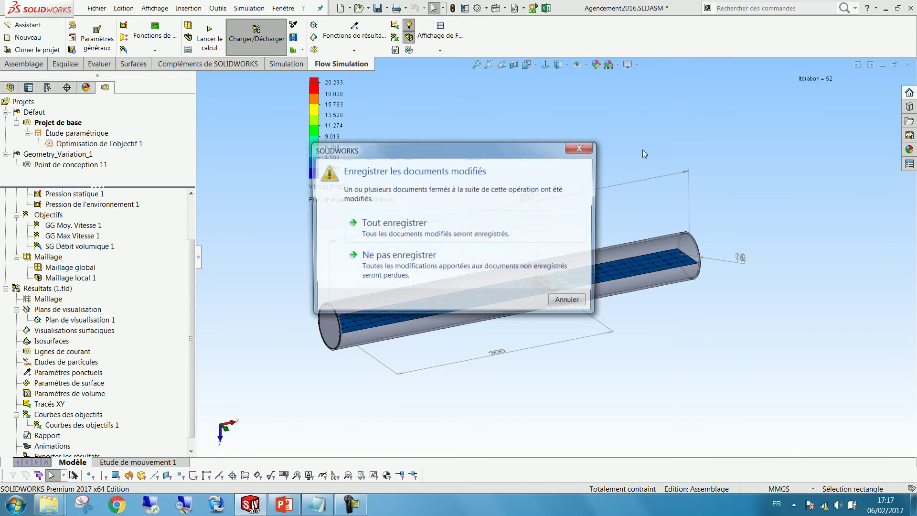
{"action": "left_click", "coordinate": [405, 259]}
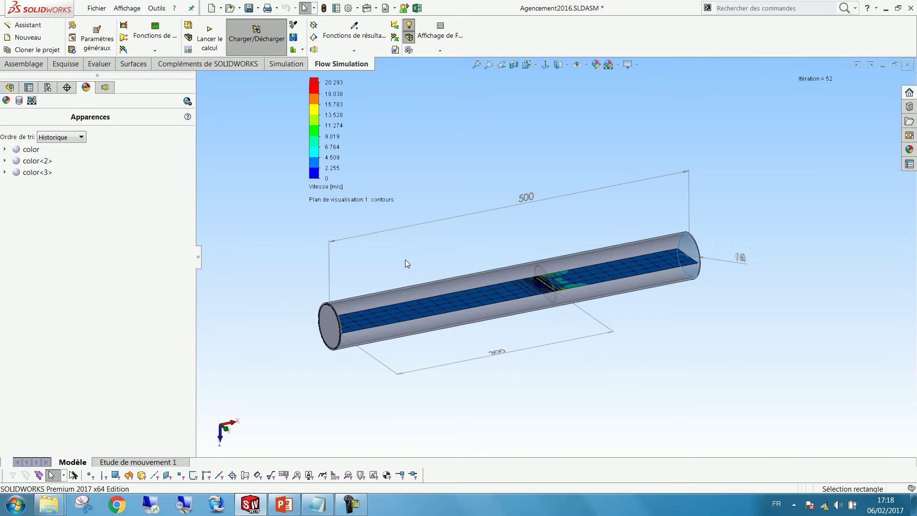
Step: Open the recently used assembly Agencement.SLDASM
{"action": "left_click", "coordinate": [96, 8]}
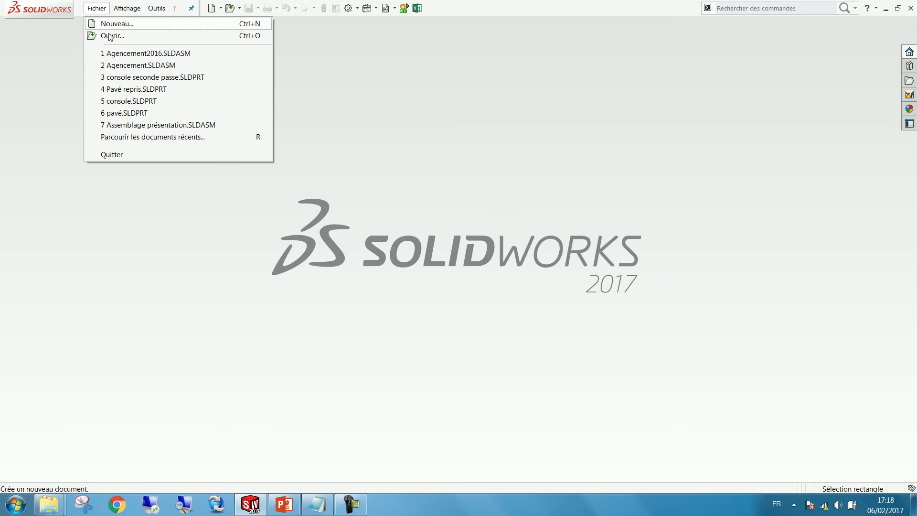
{"action": "left_click", "coordinate": [123, 65]}
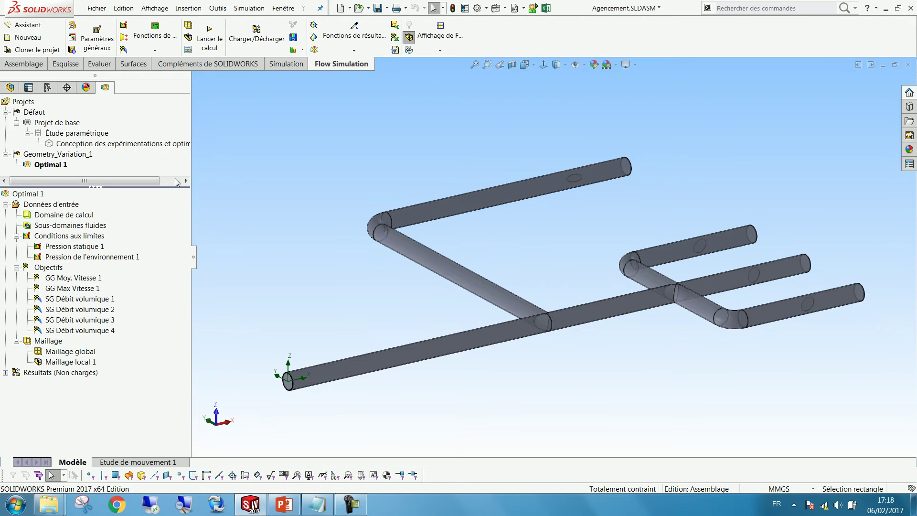
Step: Activate Projet de base and highlight its Pression statique 1 and Pression de l'environnement 1 boundary conditions on the pipes
{"action": "right_click", "coordinate": [51, 124]}
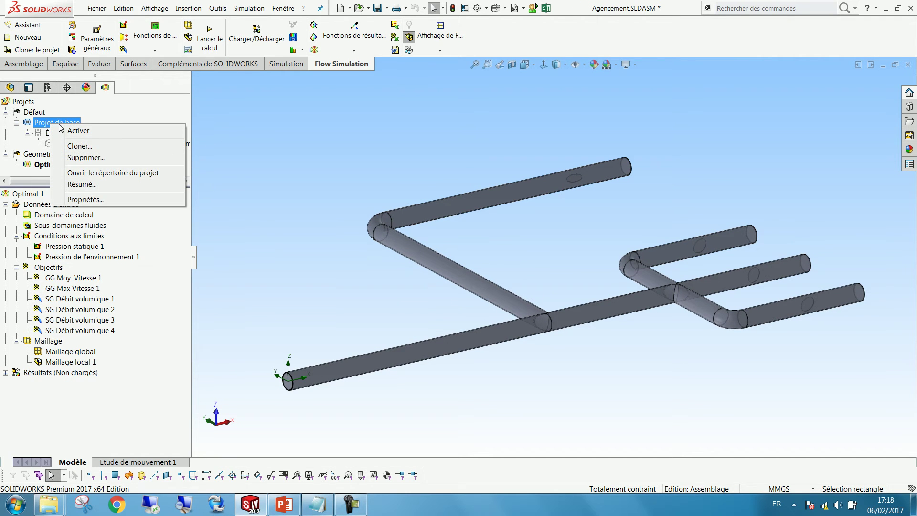
{"action": "left_click", "coordinate": [78, 131]}
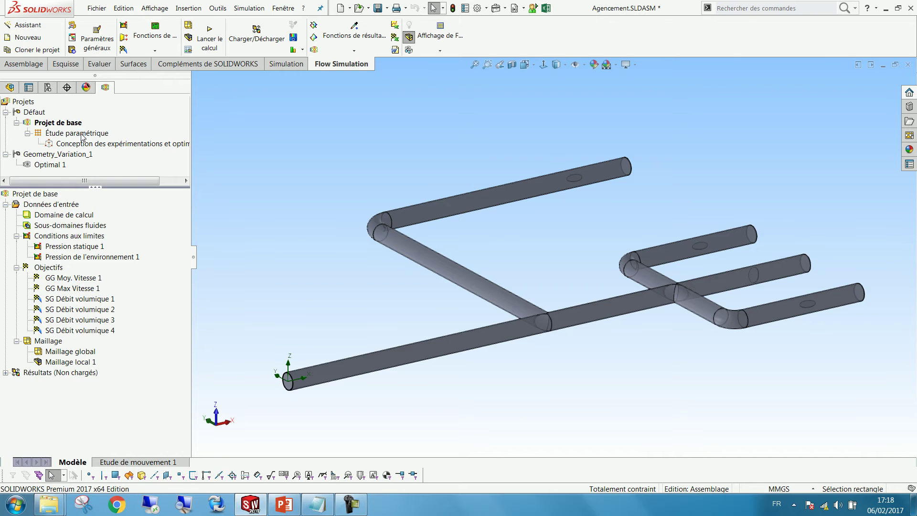
{"action": "left_click", "coordinate": [67, 247]}
{"action": "left_click", "coordinate": [69, 256]}
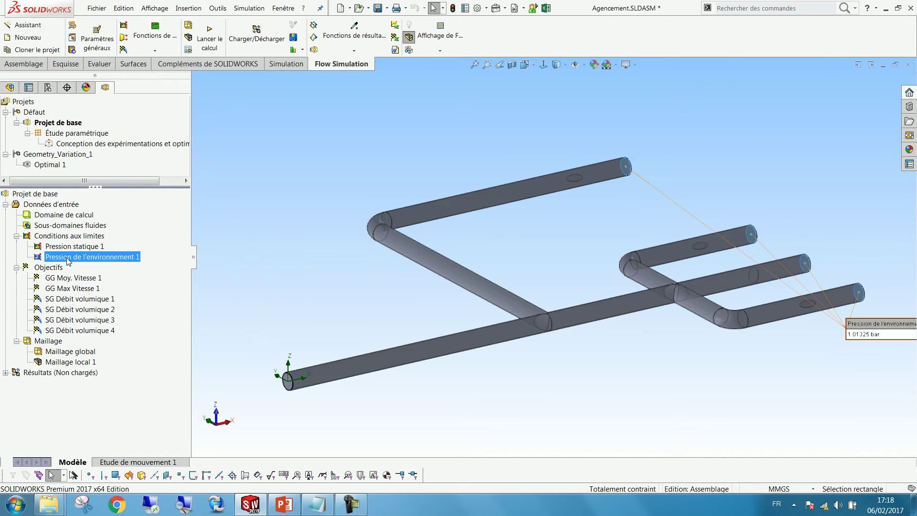
Step: Review the project's goals one by one, from the global velocity goals to the four outlet volume flow goals
{"action": "left_click", "coordinate": [62, 281]}
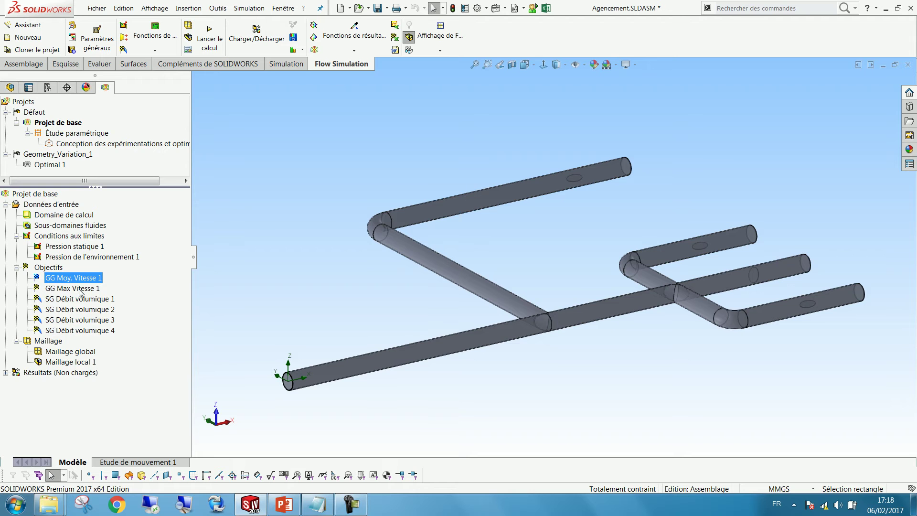
{"action": "left_click", "coordinate": [80, 289]}
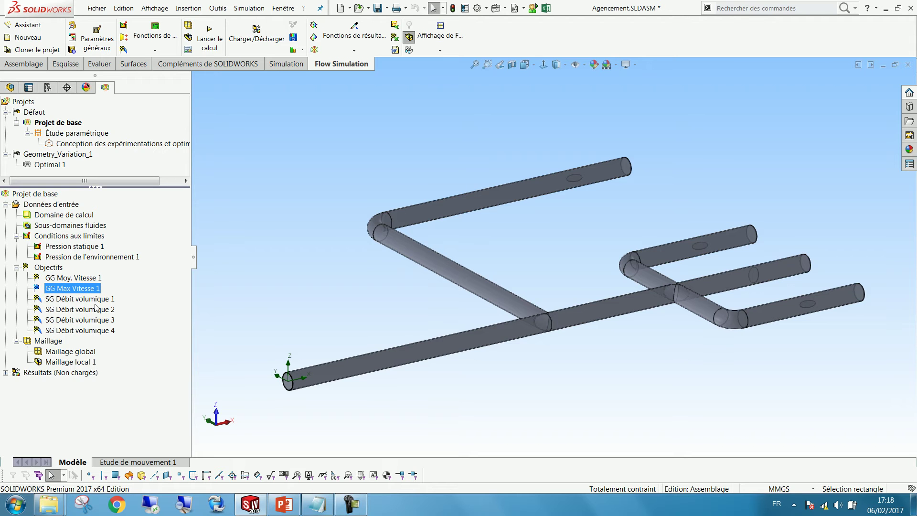
{"action": "left_click", "coordinate": [95, 308]}
{"action": "left_click", "coordinate": [96, 300]}
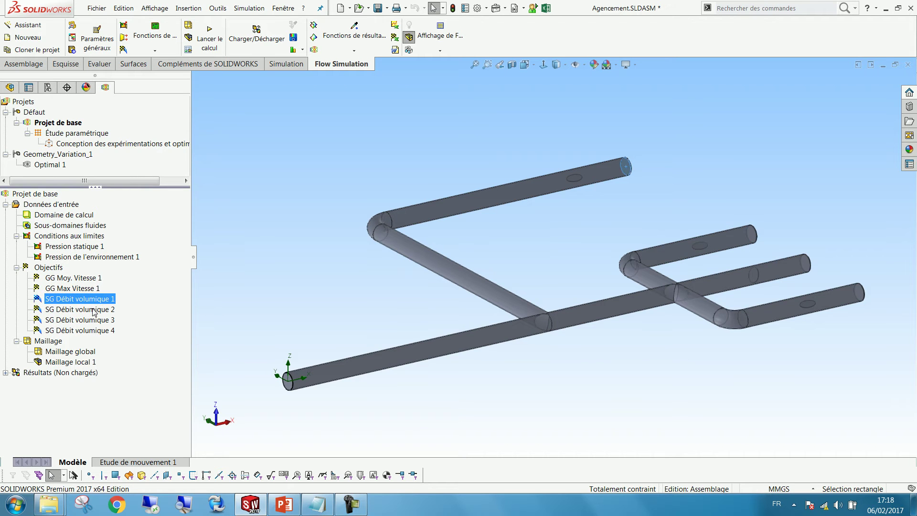
{"action": "left_click", "coordinate": [94, 310]}
{"action": "left_click", "coordinate": [90, 320]}
{"action": "left_click", "coordinate": [95, 331]}
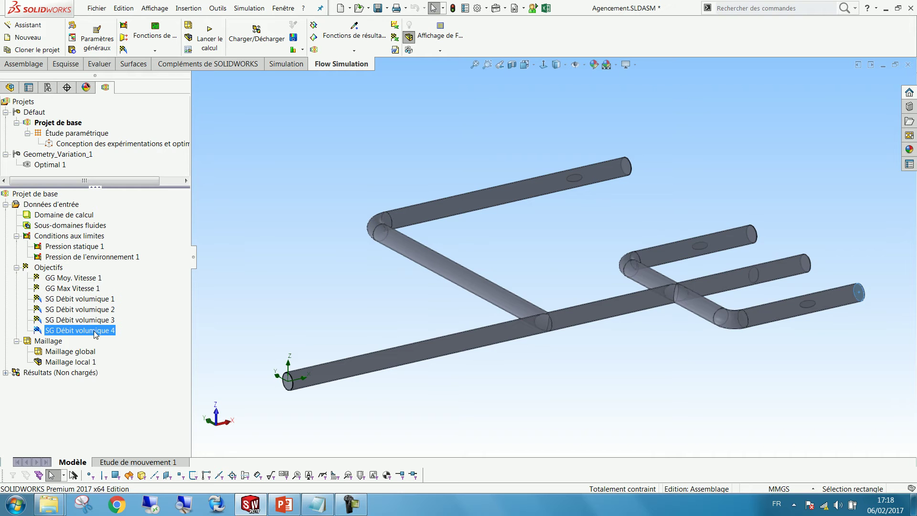
Step: Open the Maillage global definition to review its settings and close it without changes
{"action": "right_click", "coordinate": [70, 356]}
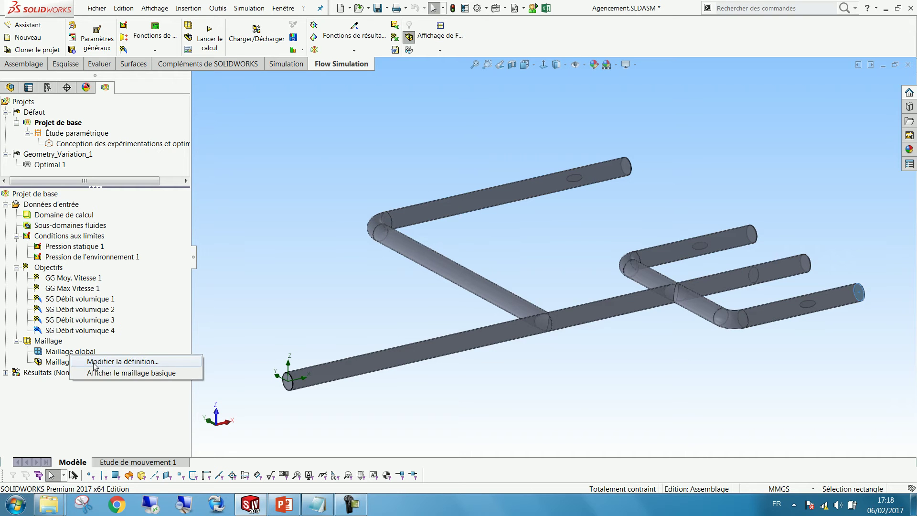
{"action": "left_click", "coordinate": [95, 362]}
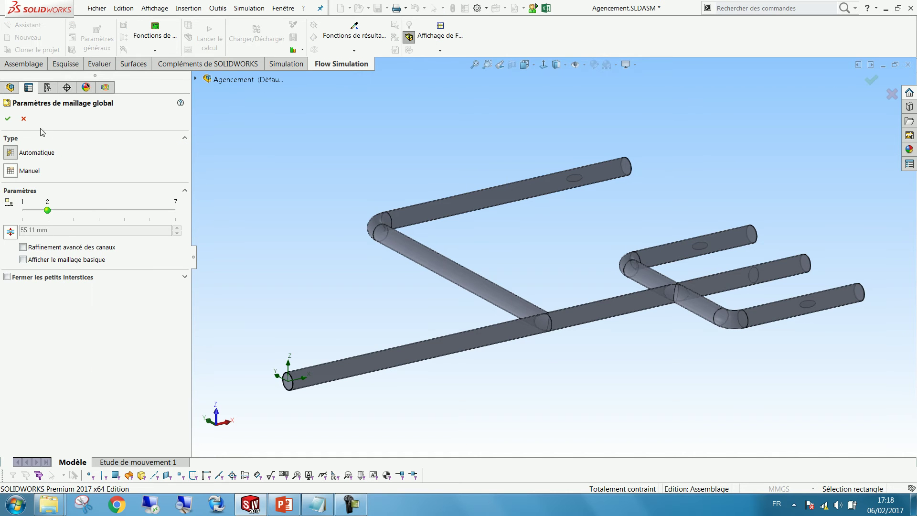
{"action": "left_click", "coordinate": [24, 119]}
Step: Review the Maillage local 1 definition and the clapet components it refines in the model, leaving it without changes
{"action": "left_click", "coordinate": [82, 362]}
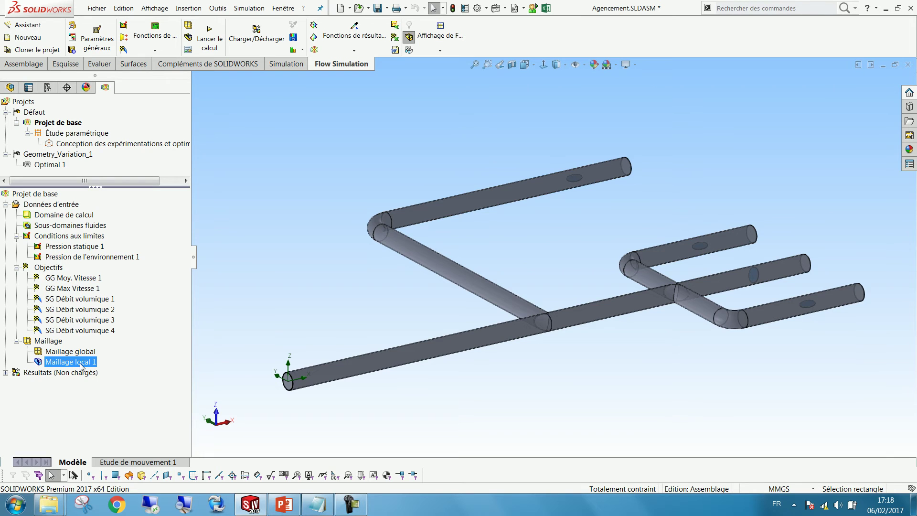
{"action": "right_click", "coordinate": [82, 363]}
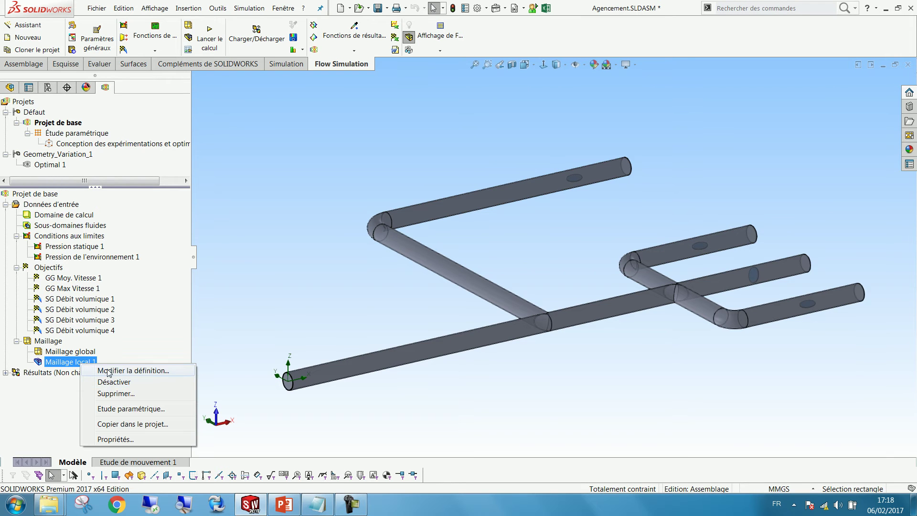
{"action": "left_click", "coordinate": [109, 371]}
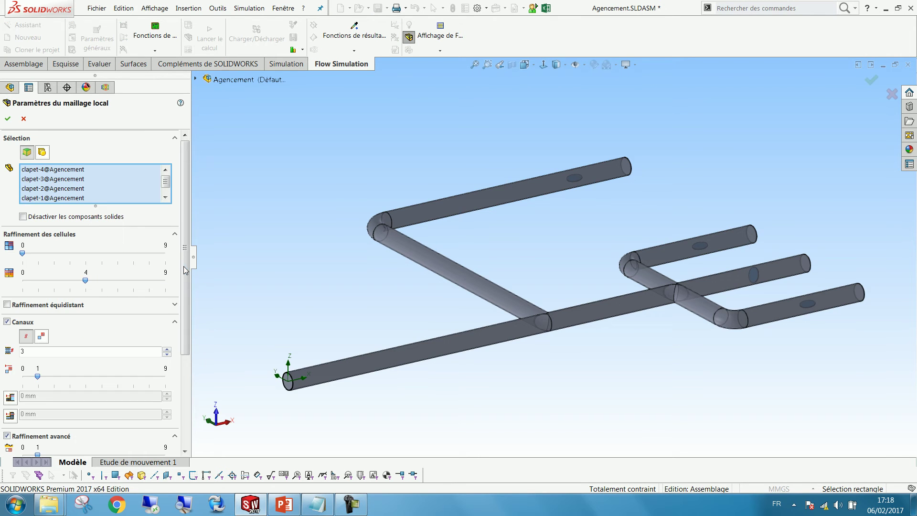
{"action": "scroll", "coordinate": [824, 311], "scroll_direction": "down", "scroll_amount": 10}
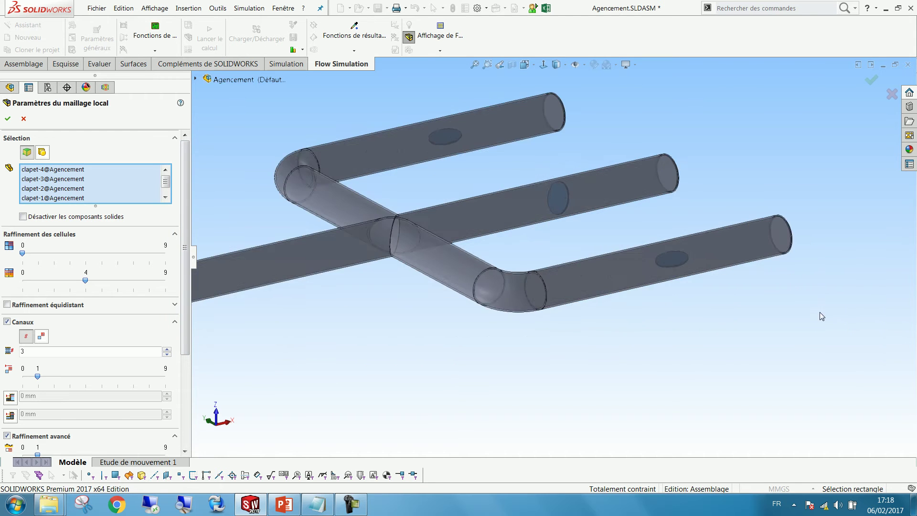
{"action": "scroll", "coordinate": [592, 254], "scroll_direction": "up", "scroll_amount": 5}
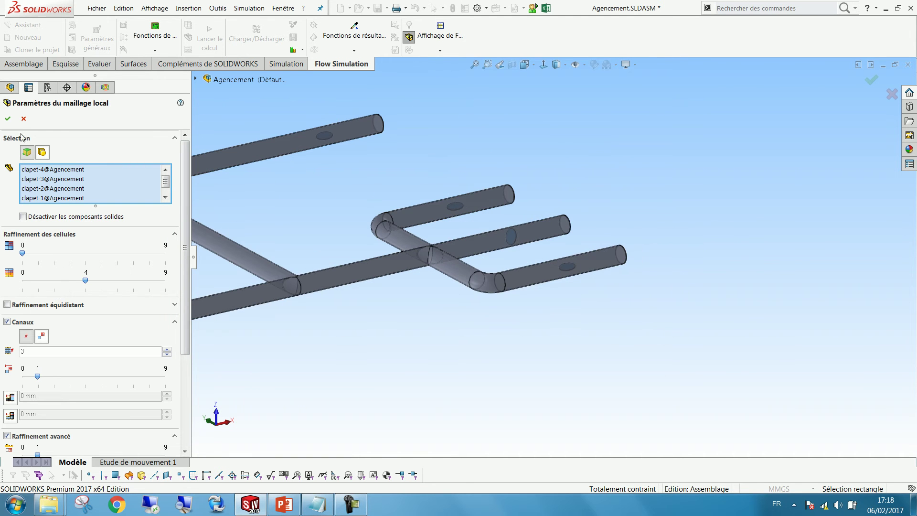
{"action": "scroll", "coordinate": [506, 257], "scroll_direction": "up", "scroll_amount": 3}
{"action": "scroll", "coordinate": [375, 225], "scroll_direction": "down", "scroll_amount": 2}
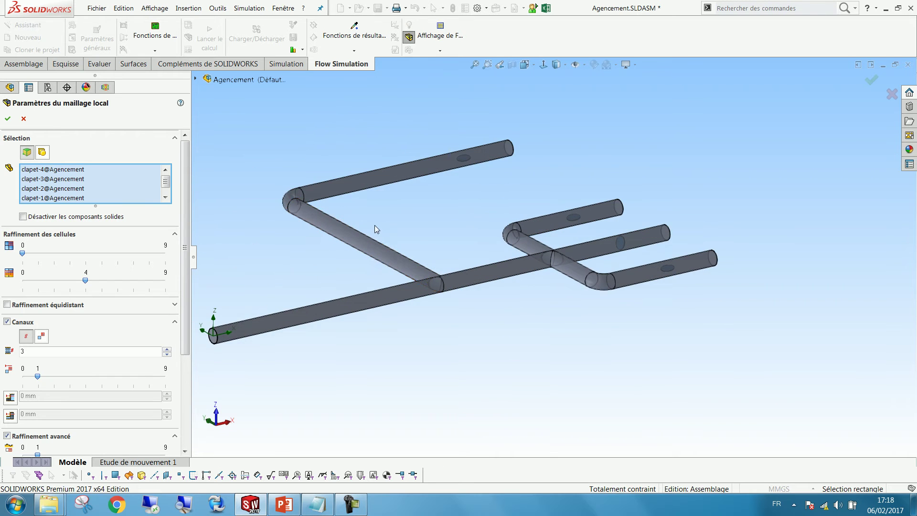
{"action": "left_click", "coordinate": [23, 119]}
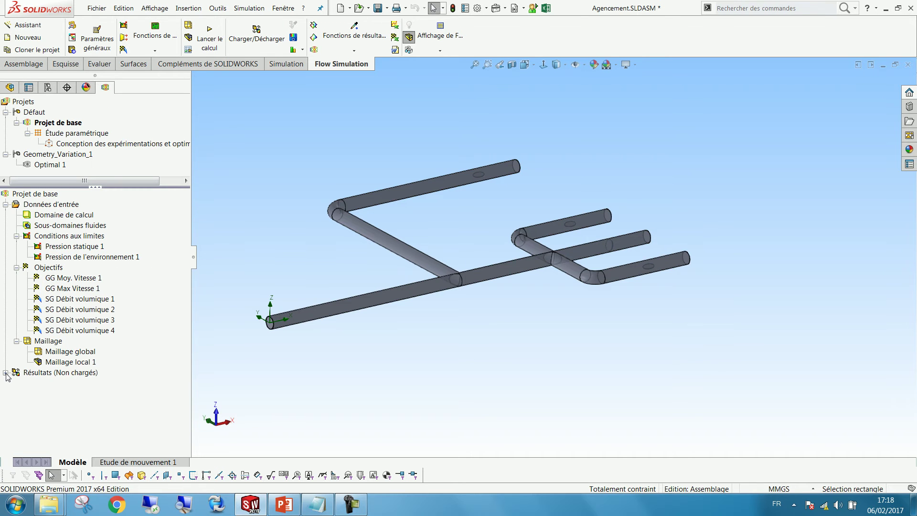
Step: Load the results of Projet de base and display Plan de visualisation 1
{"action": "right_click", "coordinate": [53, 373]}
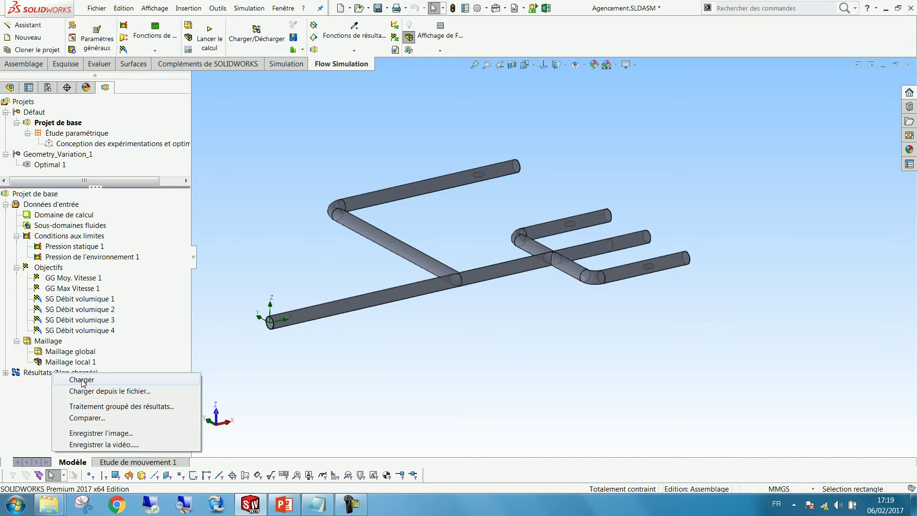
{"action": "left_click", "coordinate": [82, 379]}
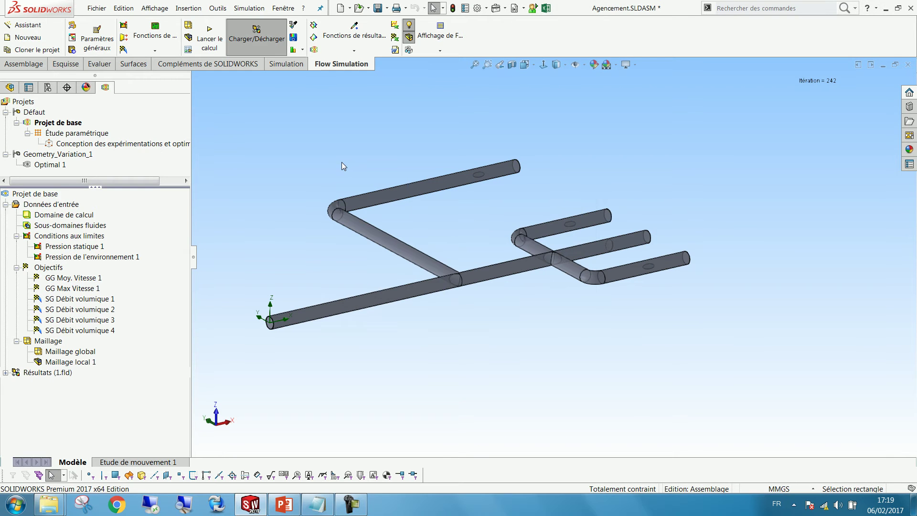
{"action": "left_click", "coordinate": [6, 373]}
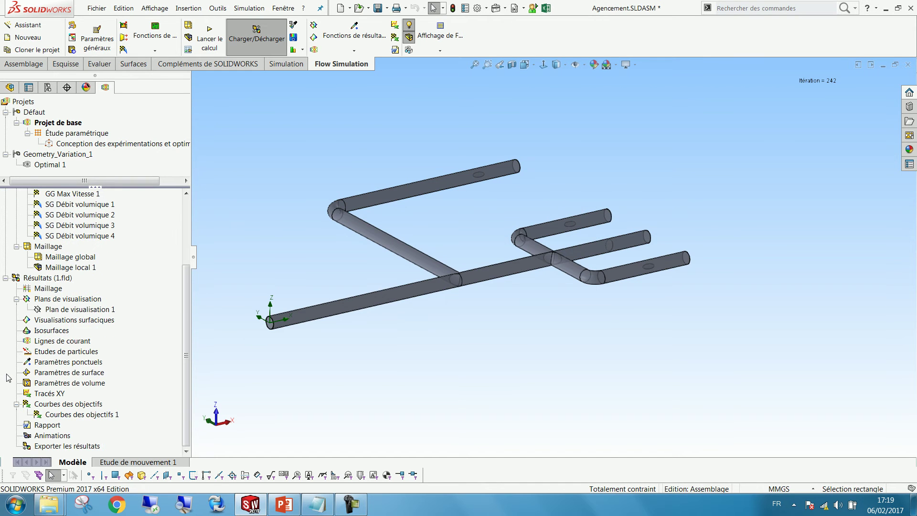
{"action": "right_click", "coordinate": [63, 310]}
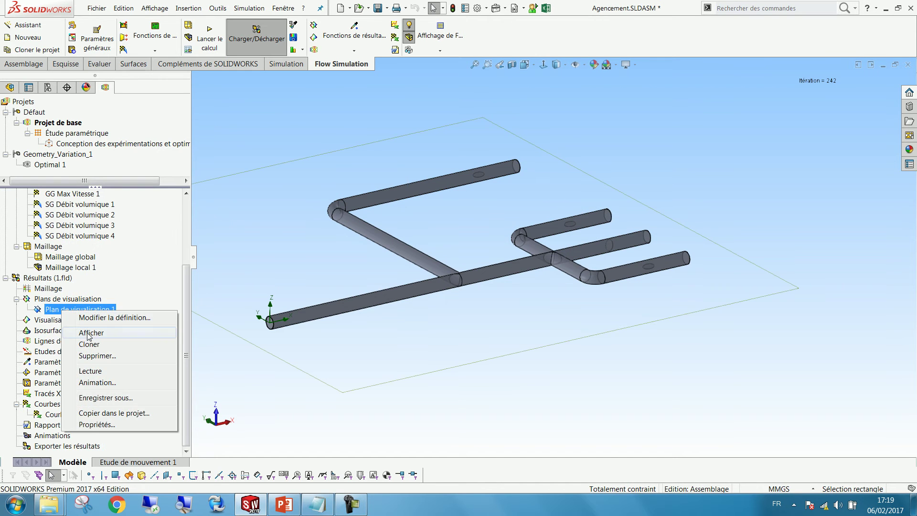
{"action": "left_click", "coordinate": [89, 333]}
Step: Examine the velocity contours along the main pipe, at the junctions and around the valves in the four outlet branches
{"action": "middle_click_drag", "start_coordinate": [426, 217], "coordinate": [471, 256]}
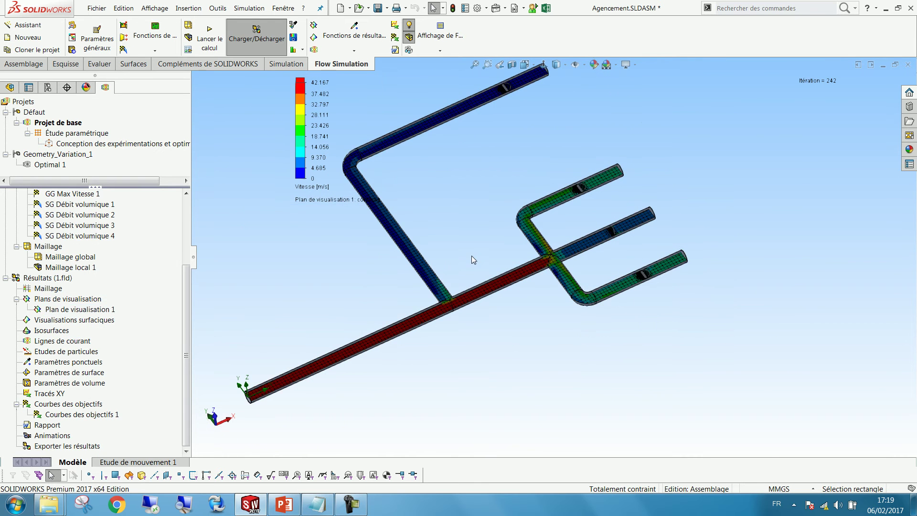
{"action": "middle_click_drag", "start_coordinate": [518, 154], "coordinate": [395, 317]}
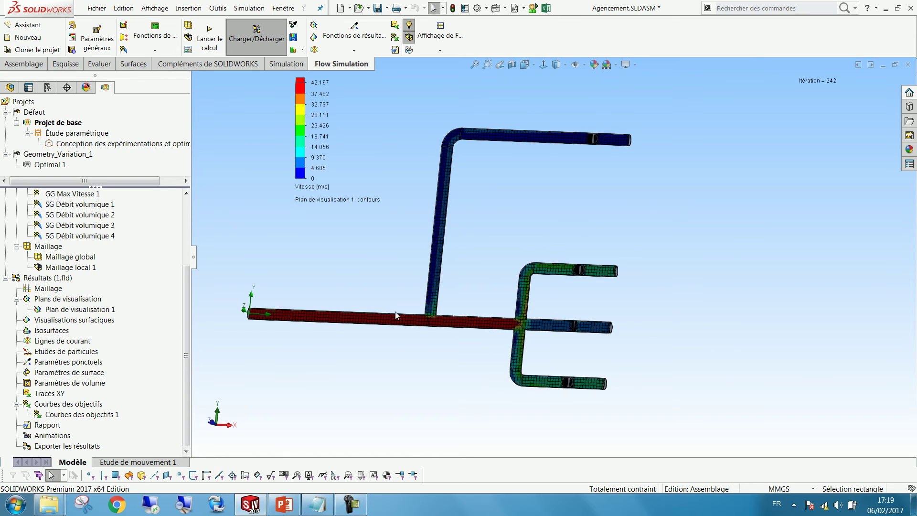
{"action": "scroll", "coordinate": [231, 317], "scroll_direction": "down", "scroll_amount": 3}
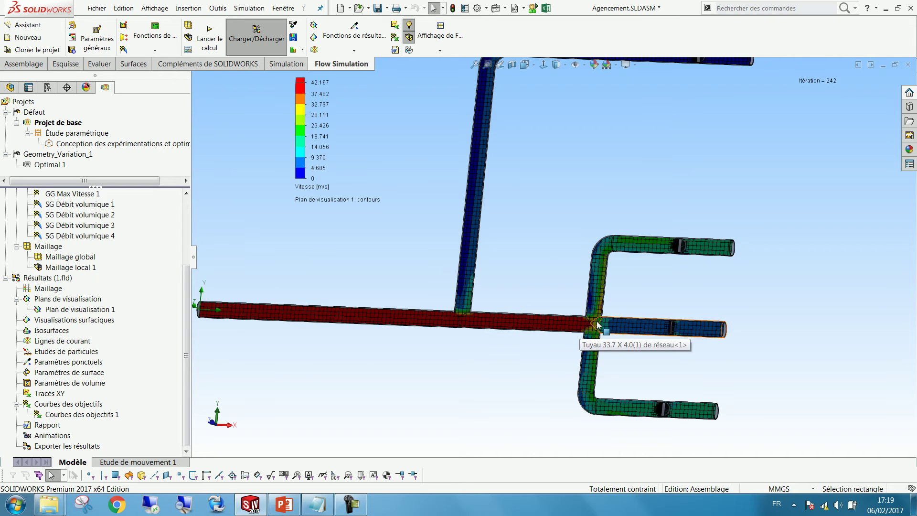
{"action": "scroll", "coordinate": [506, 223], "scroll_direction": "up", "scroll_amount": 2}
{"action": "scroll", "coordinate": [595, 187], "scroll_direction": "down", "scroll_amount": 2}
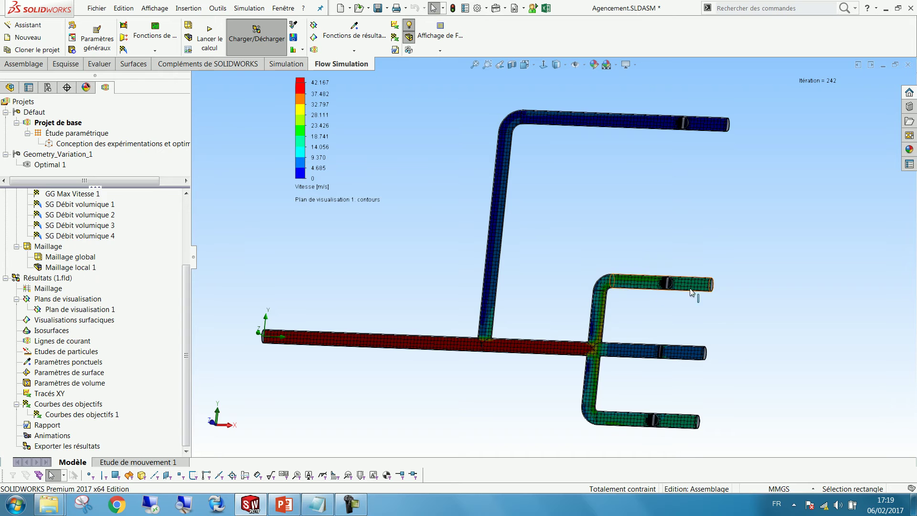
{"action": "middle_click_drag", "start_coordinate": [644, 394], "coordinate": [626, 253]}
{"action": "scroll", "coordinate": [721, 335], "scroll_direction": "down", "scroll_amount": 4}
{"action": "scroll", "coordinate": [632, 255], "scroll_direction": "down", "scroll_amount": 2}
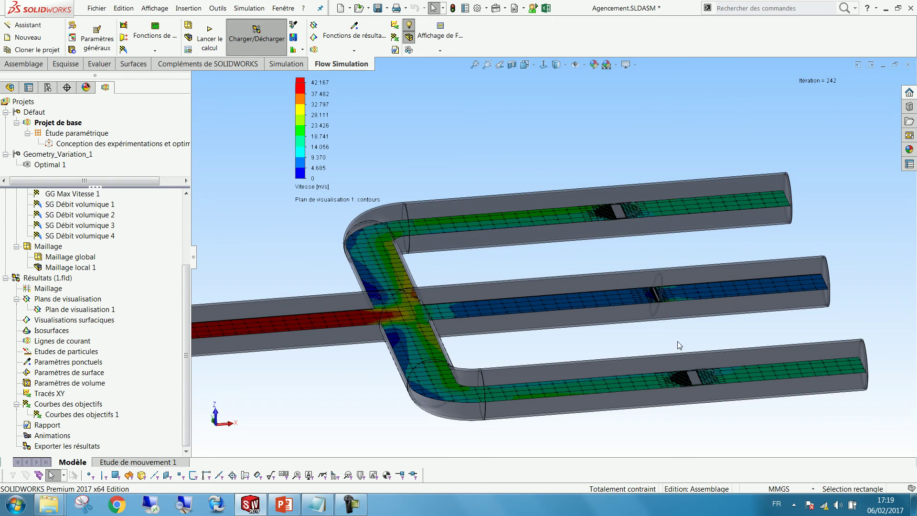
{"action": "scroll", "coordinate": [677, 341], "scroll_direction": "down", "scroll_amount": 3}
{"action": "middle_click_drag", "start_coordinate": [675, 342], "coordinate": [670, 307]}
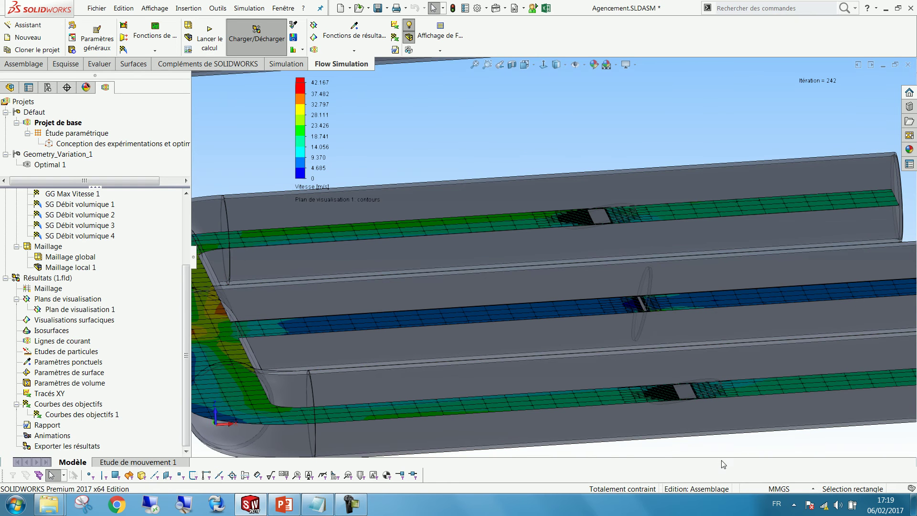
{"action": "scroll", "coordinate": [615, 346], "scroll_direction": "up", "scroll_amount": 4}
{"action": "middle_click_drag", "start_coordinate": [615, 346], "coordinate": [406, 196]}
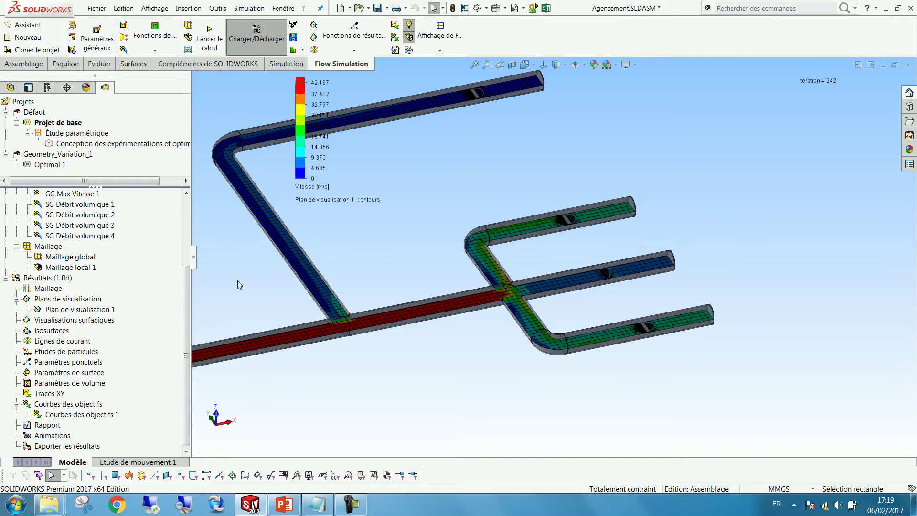
{"action": "middle_click_drag", "start_coordinate": [237, 280], "coordinate": [373, 274]}
Step: Display the summary table of Courbes des objectifs 1, compare the four outlet flow values with the contours, and close it without changes
{"action": "left_click", "coordinate": [58, 415]}
{"action": "right_click", "coordinate": [58, 416]}
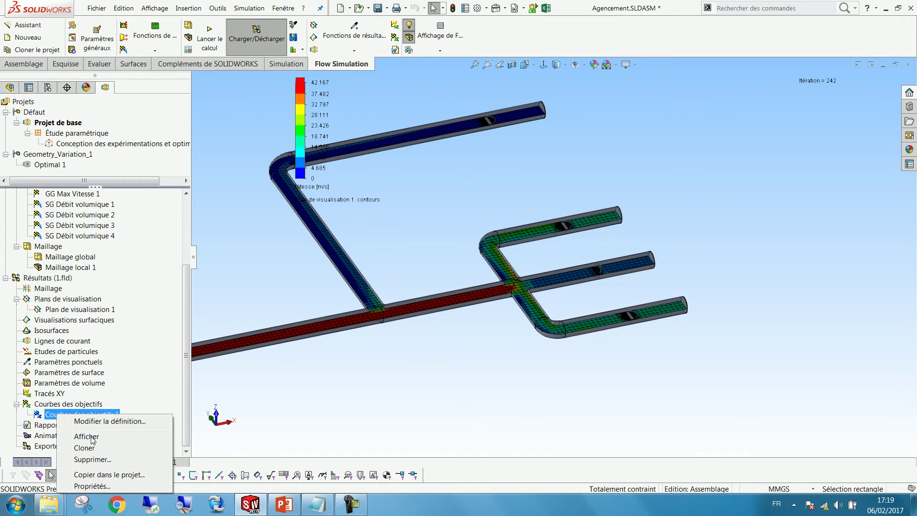
{"action": "left_click", "coordinate": [101, 421]}
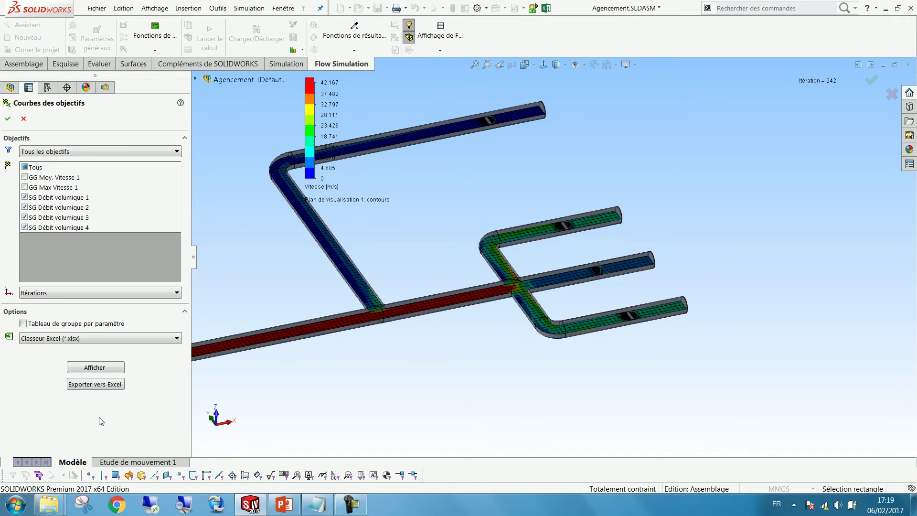
{"action": "left_click", "coordinate": [95, 367]}
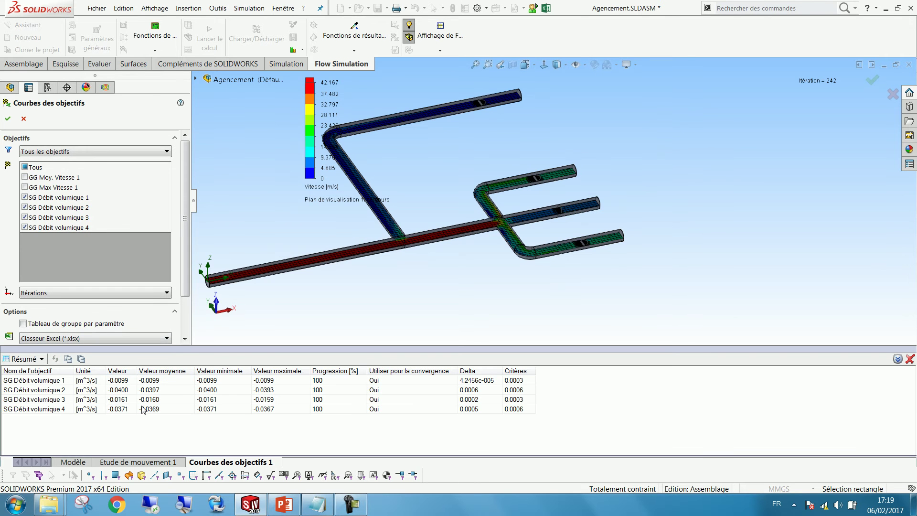
{"action": "left_click_drag", "start_coordinate": [130, 381], "coordinate": [125, 413]}
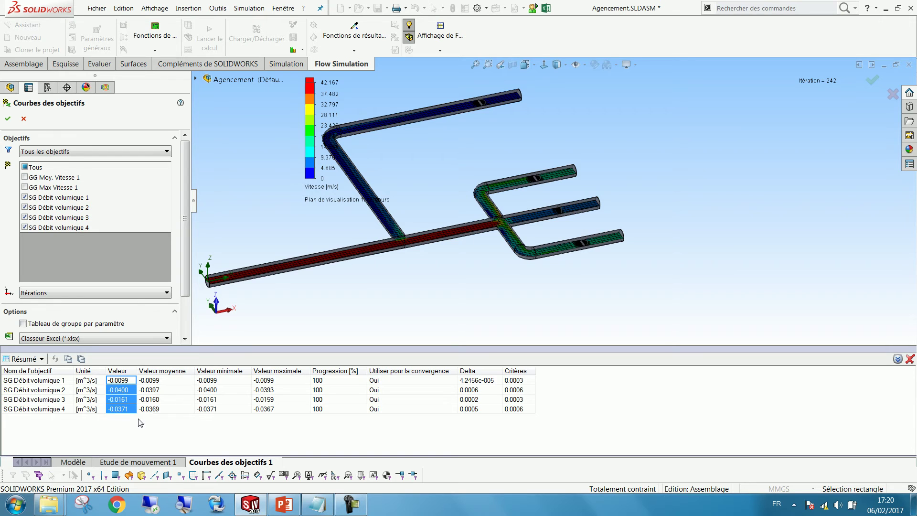
{"action": "left_click", "coordinate": [148, 408]}
{"action": "left_click", "coordinate": [128, 380]}
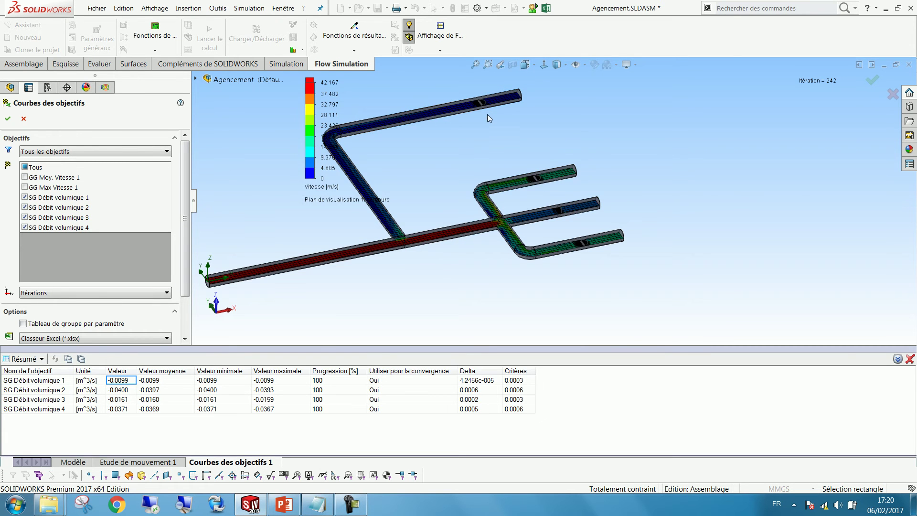
{"action": "scroll", "coordinate": [486, 113], "scroll_direction": "down", "scroll_amount": 3}
{"action": "middle_click_drag", "start_coordinate": [502, 206], "coordinate": [509, 181]}
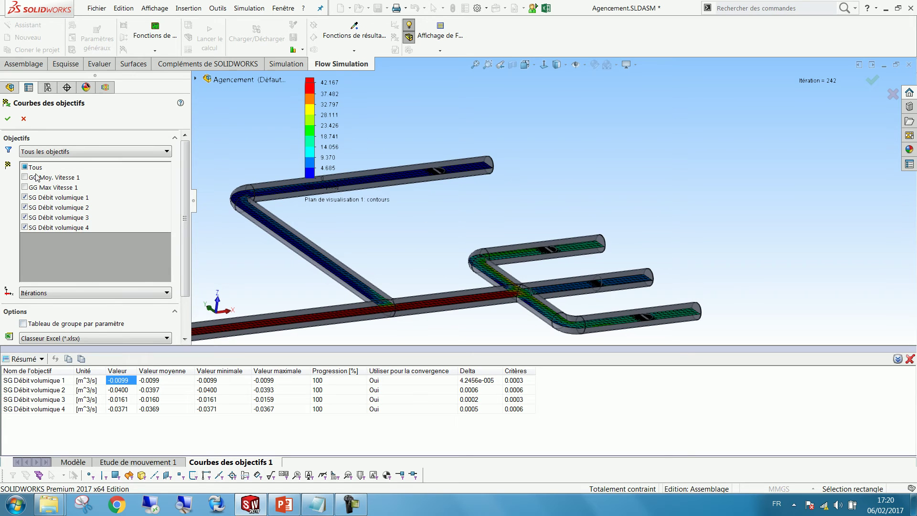
{"action": "left_click", "coordinate": [24, 119]}
{"action": "scroll", "coordinate": [689, 405], "scroll_direction": "up", "scroll_amount": 5}
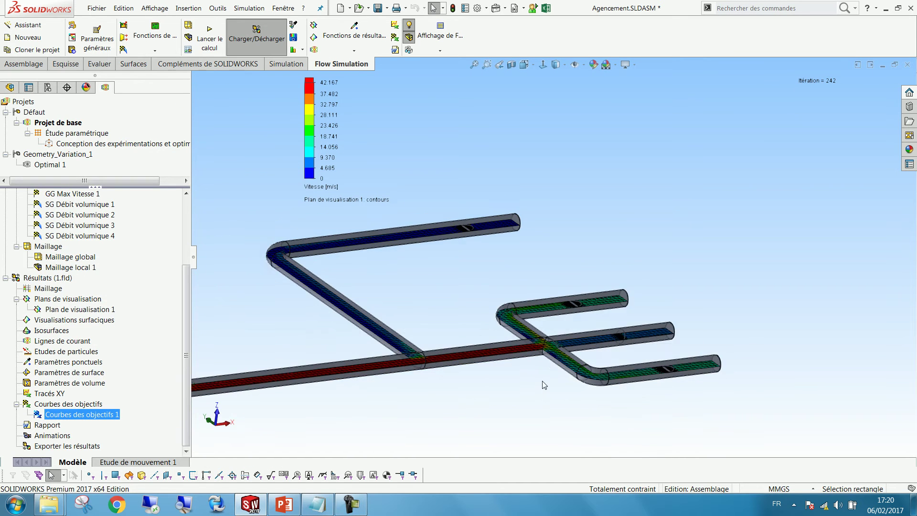
{"action": "scroll", "coordinate": [462, 383], "scroll_direction": "down", "scroll_amount": 1}
{"action": "middle_click_drag", "start_coordinate": [446, 309], "coordinate": [435, 350]}
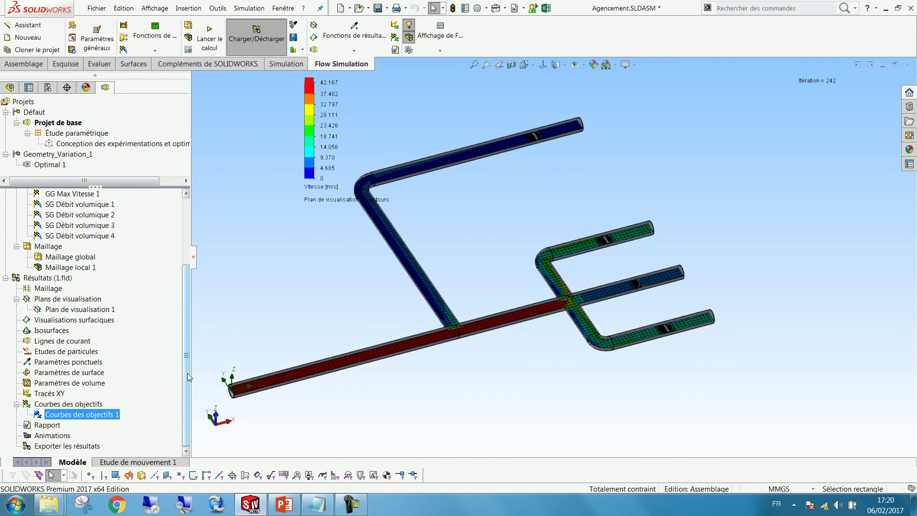
Step: Create a new parametric study under Projet de base and set its type to Conception des expérimentations et optimisation
{"action": "right_click", "coordinate": [58, 125]}
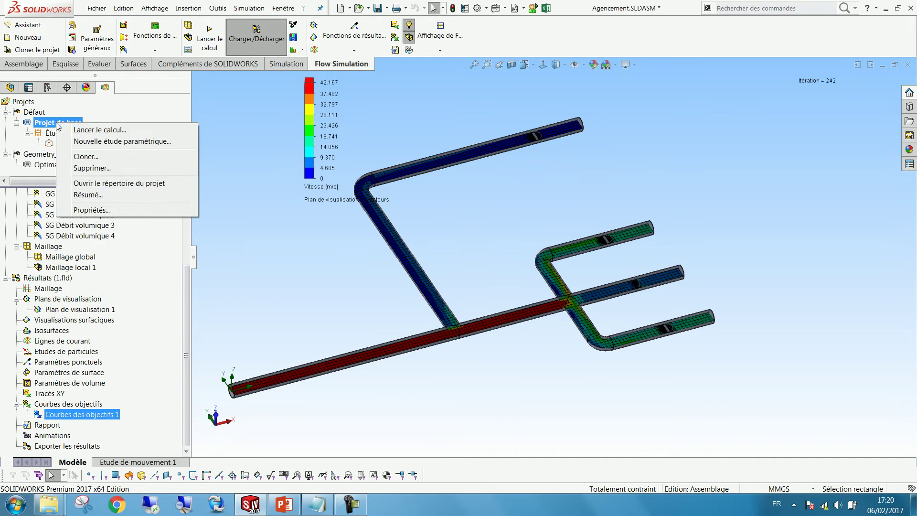
{"action": "left_click", "coordinate": [106, 142]}
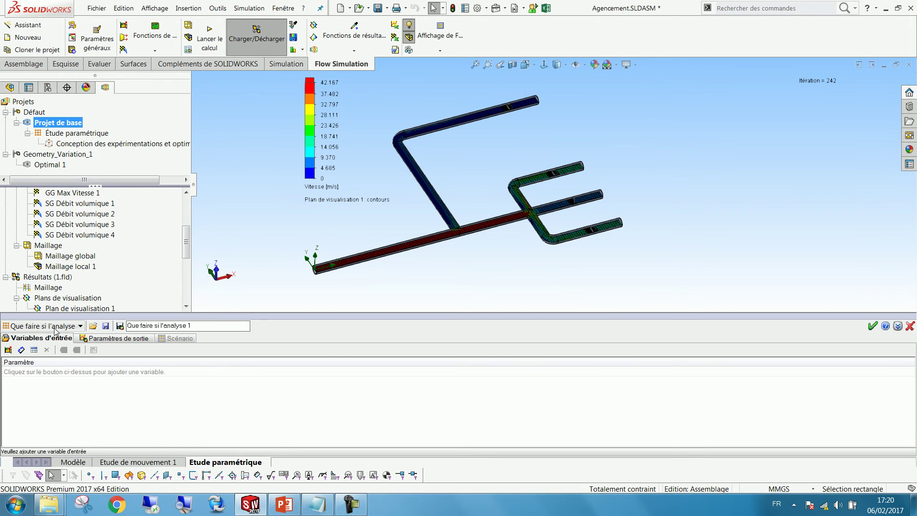
{"action": "left_click", "coordinate": [80, 326]}
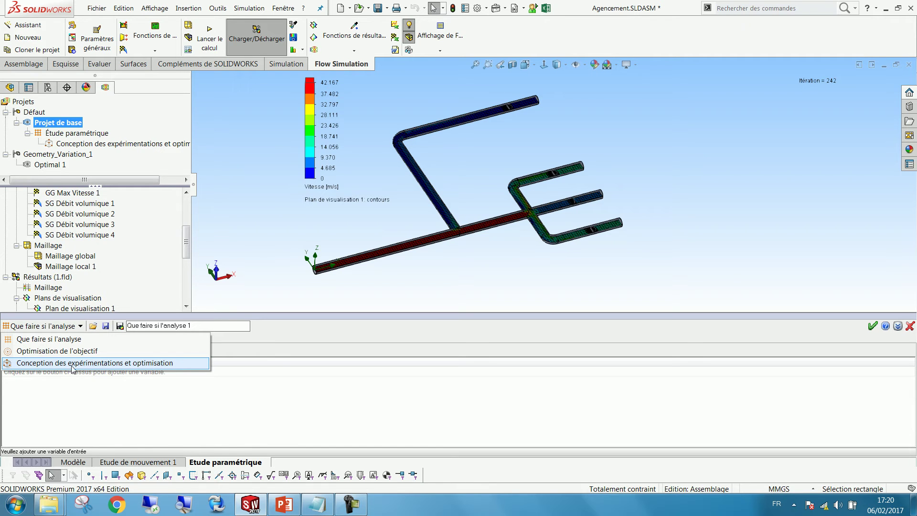
{"action": "left_click", "coordinate": [41, 363]}
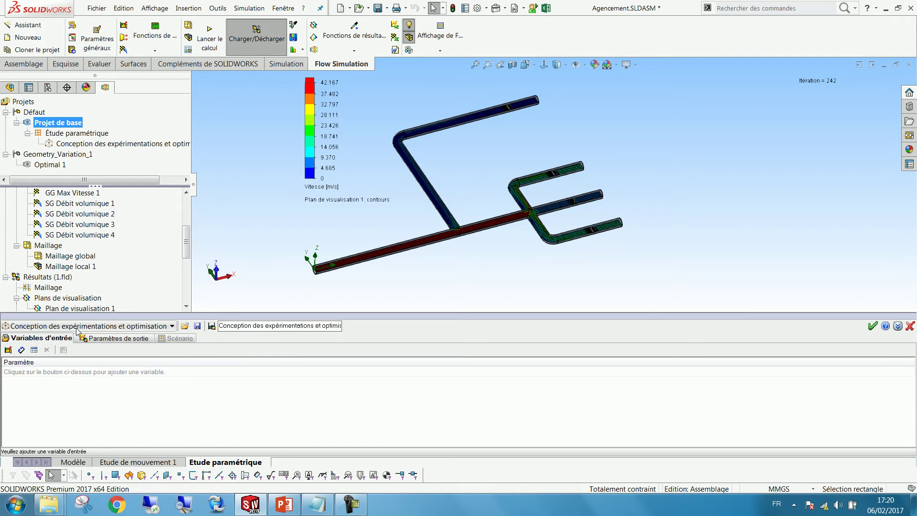
Step: Add the dimensions of the mates Angle1, Angle2, Angle3 and Angle4 as input variables of the study
{"action": "left_click", "coordinate": [22, 350]}
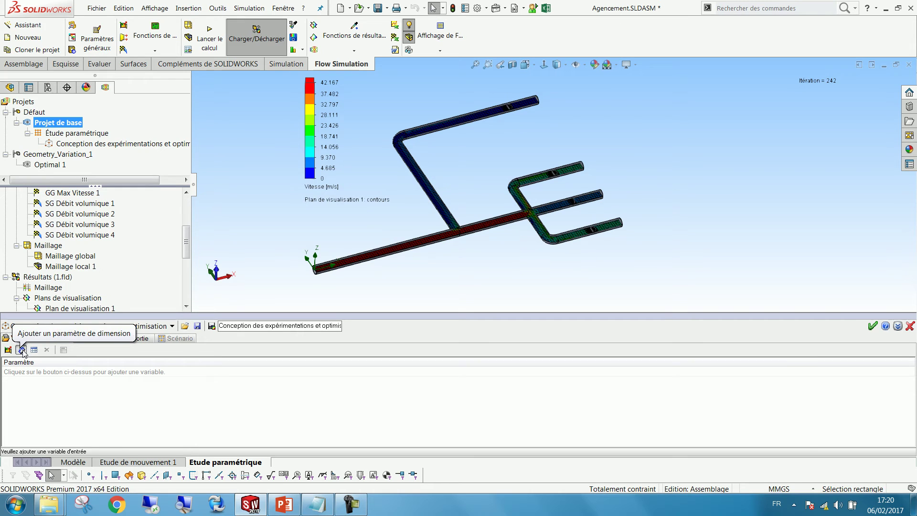
{"action": "left_click", "coordinate": [9, 87]}
{"action": "left_click_drag", "start_coordinate": [185, 146], "coordinate": [186, 265]}
{"action": "left_click", "coordinate": [5, 287]}
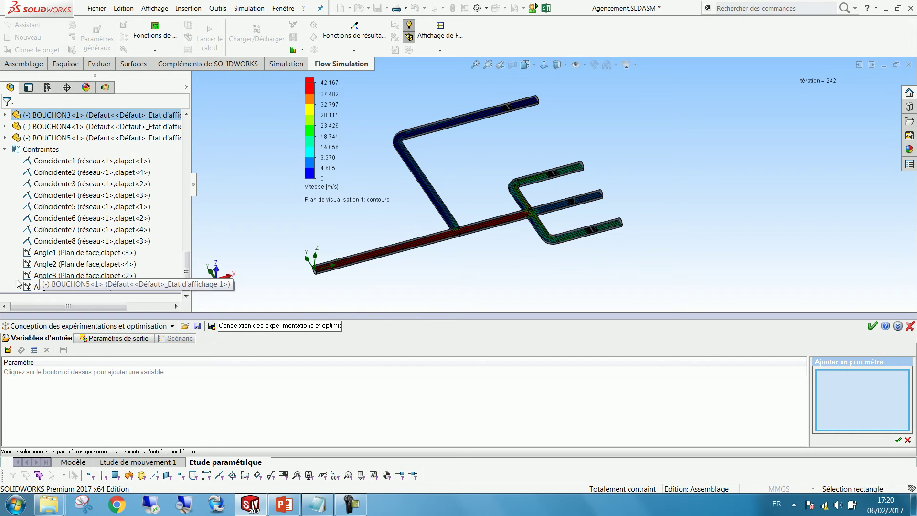
{"action": "left_click_drag", "start_coordinate": [146, 250], "coordinate": [23, 289]}
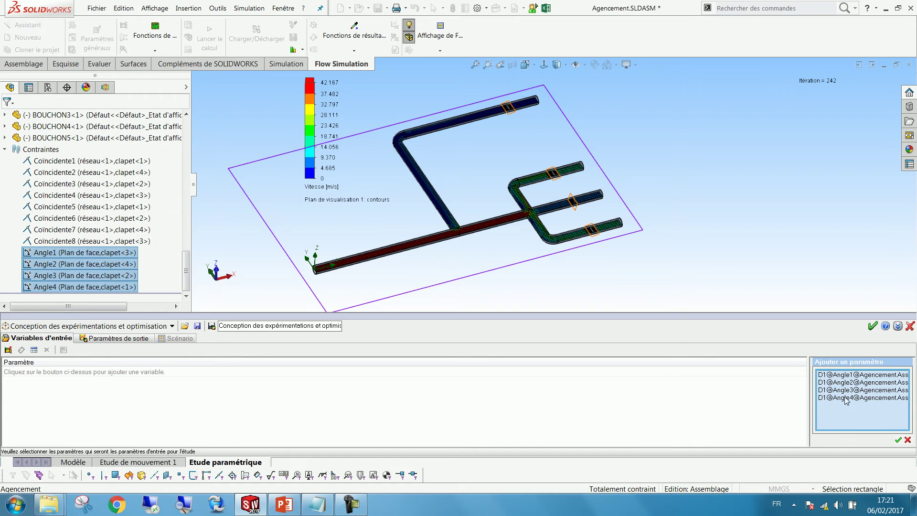
{"action": "left_click", "coordinate": [836, 375]}
{"action": "left_click", "coordinate": [842, 398], "text": "shift"}
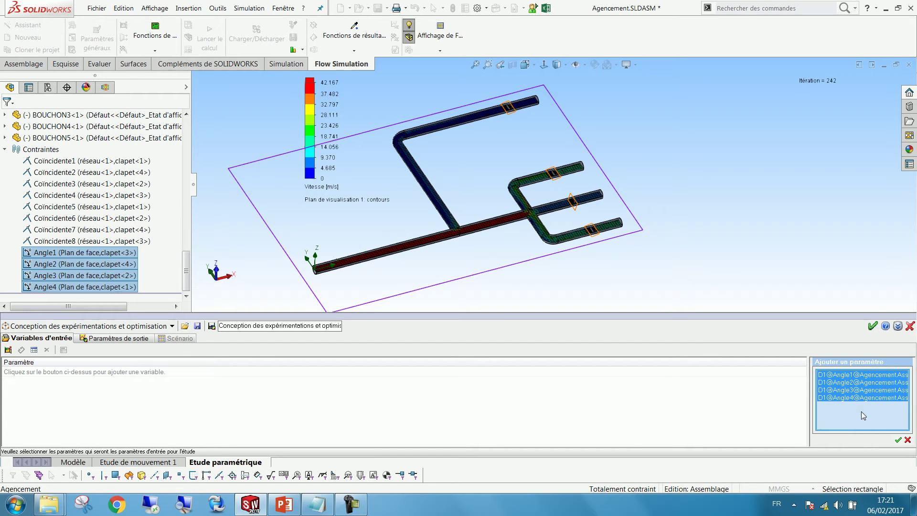
{"action": "left_click", "coordinate": [898, 440]}
Step: Set the variation interval of the Angle1 variable from 0 to 1.5 rad
{"action": "left_click", "coordinate": [270, 372]}
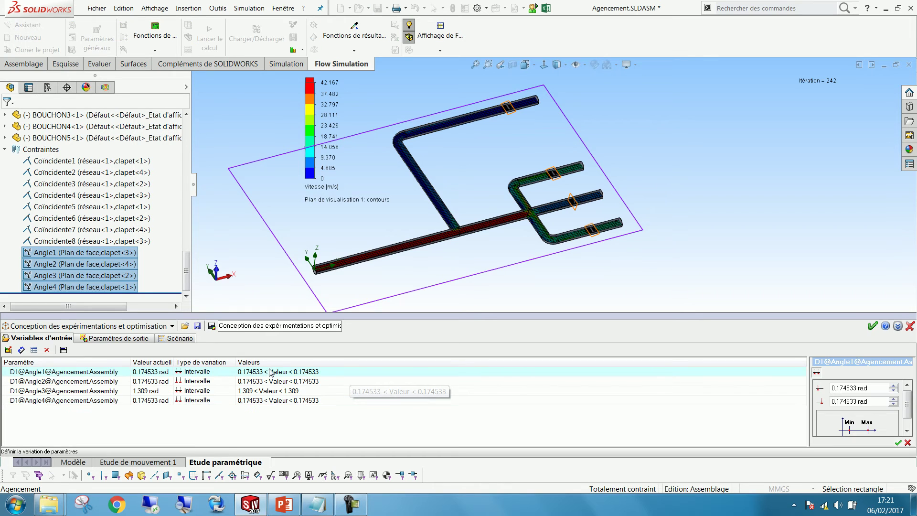
{"action": "left_click", "coordinate": [872, 387]}
{"action": "type", "text": "0"}
{"action": "key", "text": "Tab"}
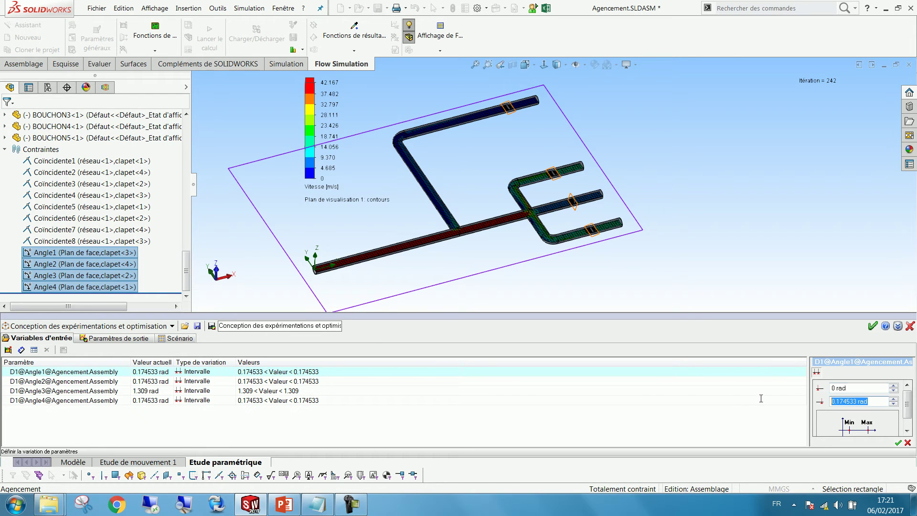
{"action": "type", "text": "1.5"}
{"action": "left_click", "coordinate": [898, 442]}
Step: Set the variation interval of the Angle2 variable from 0 to 1.5 rad
{"action": "left_click", "coordinate": [284, 383]}
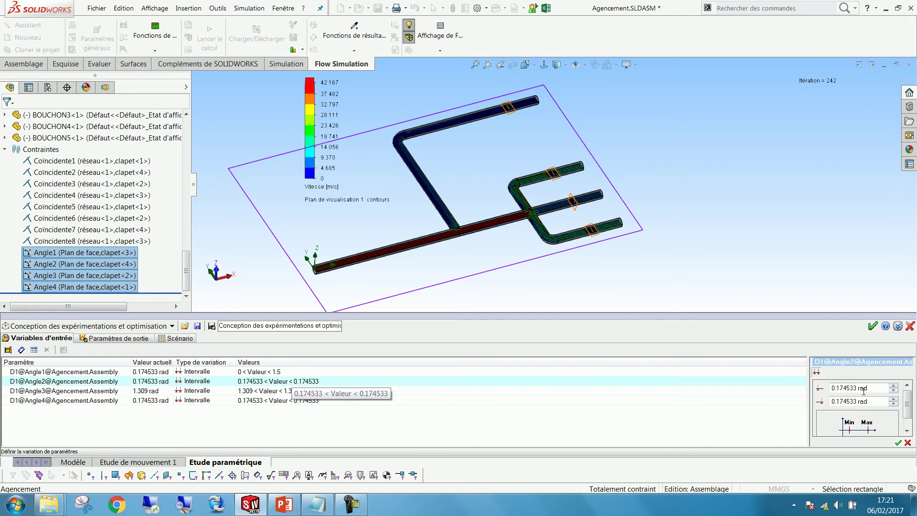
{"action": "type", "text": "0"}
{"action": "key", "text": "Tab"}
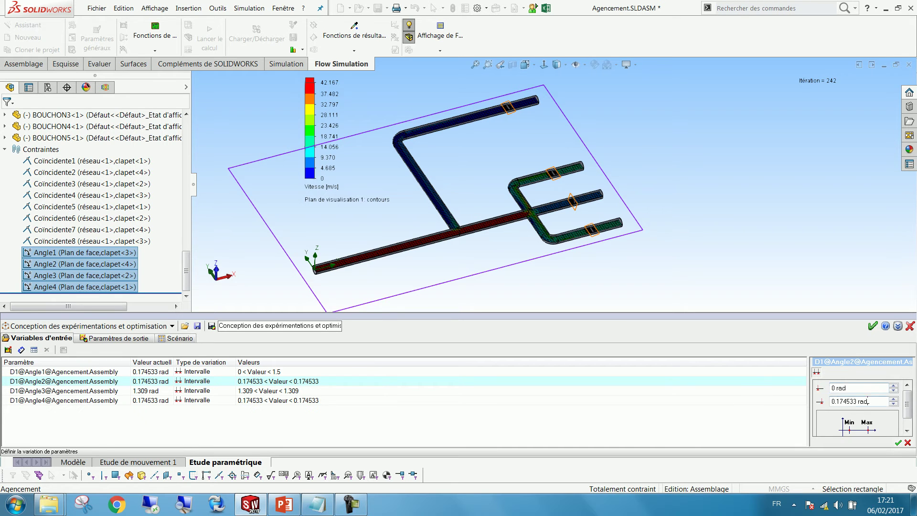
{"action": "type", "text": "1.5"}
{"action": "left_click", "coordinate": [898, 442]}
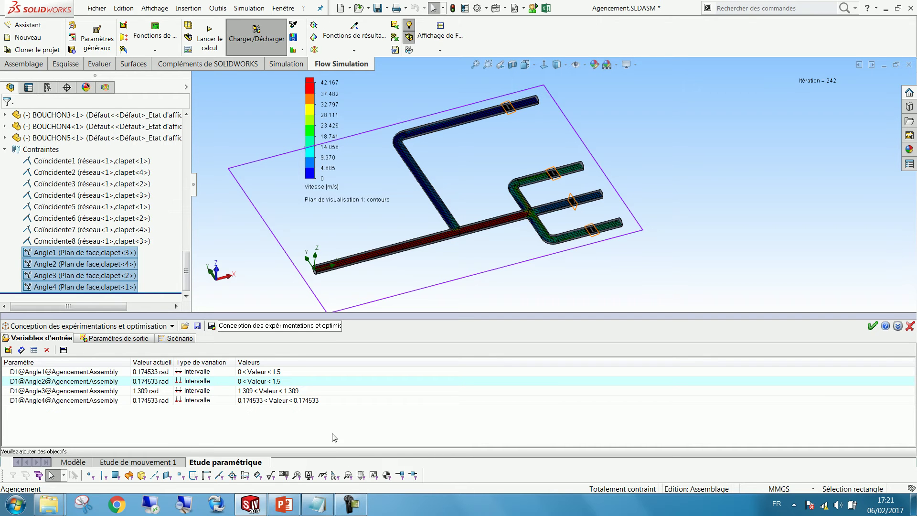
Step: Set the variation interval of the Angle3 variable from 0 to 1.5 rad
{"action": "left_click", "coordinate": [270, 391]}
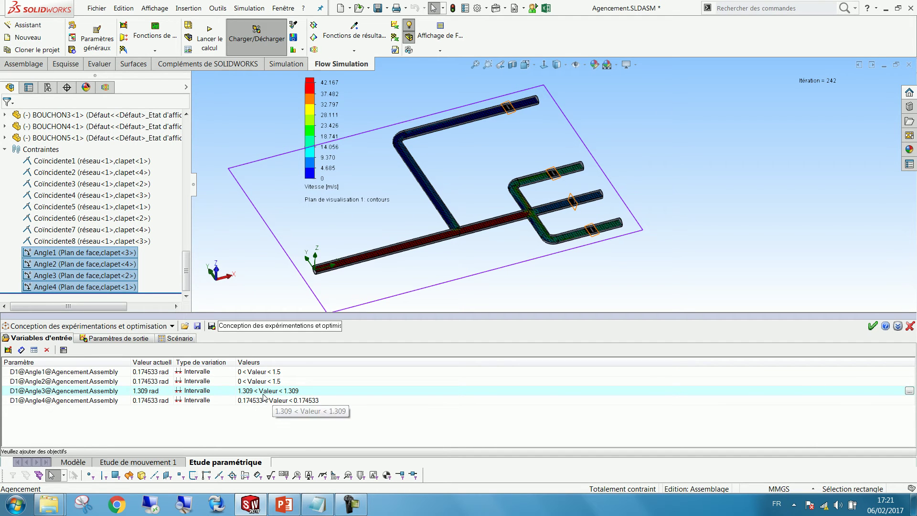
{"action": "double_click", "coordinate": [263, 394]}
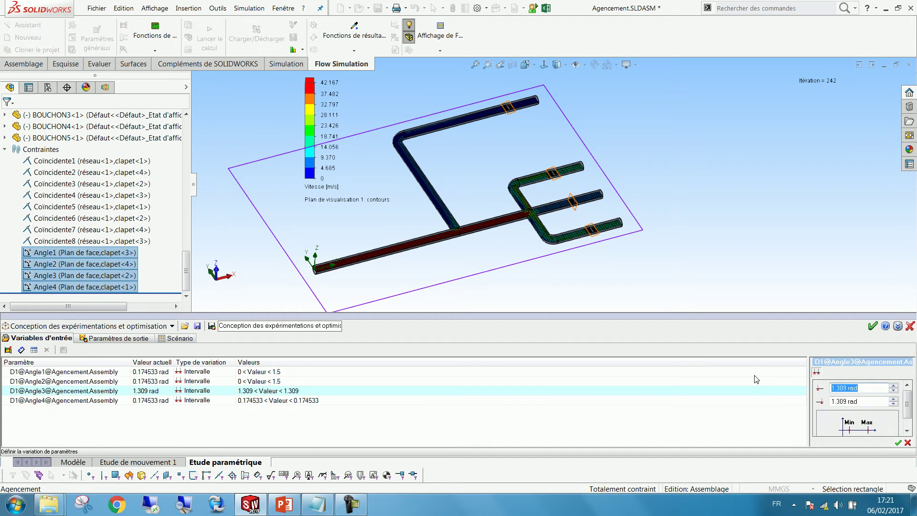
{"action": "type", "text": "0"}
{"action": "key", "text": "Tab"}
{"action": "type", "text": "1.5"}
{"action": "left_click", "coordinate": [898, 443]}
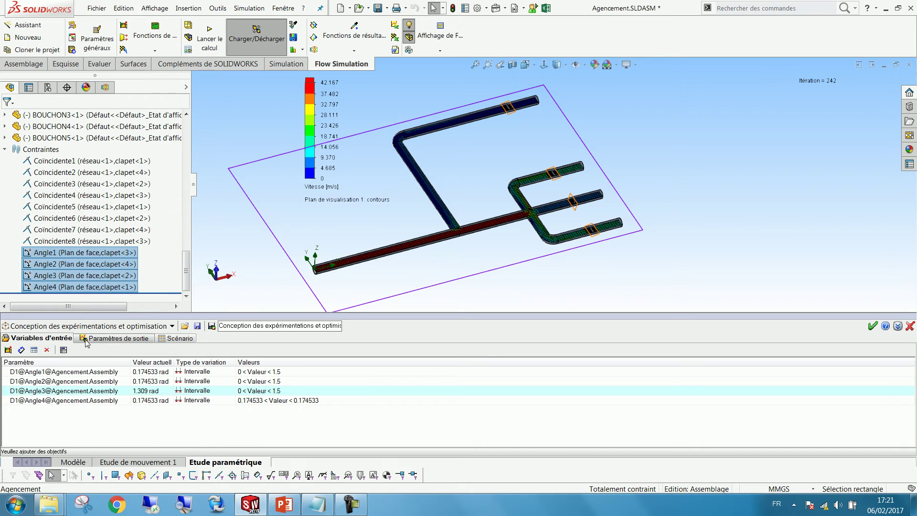
Step: Add the goals SG Débit volumique 1, 2, 3 and 4 as output parameters of the study
{"action": "left_click", "coordinate": [115, 339]}
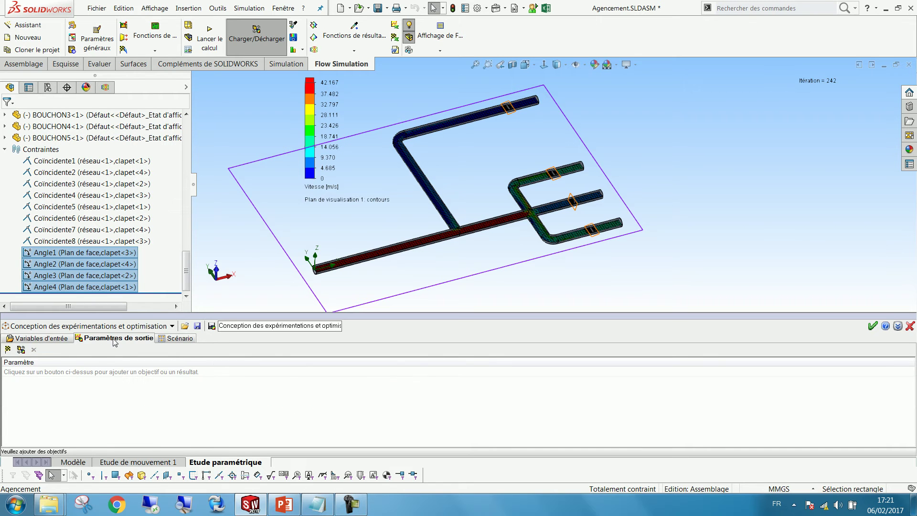
{"action": "left_click", "coordinate": [8, 349]}
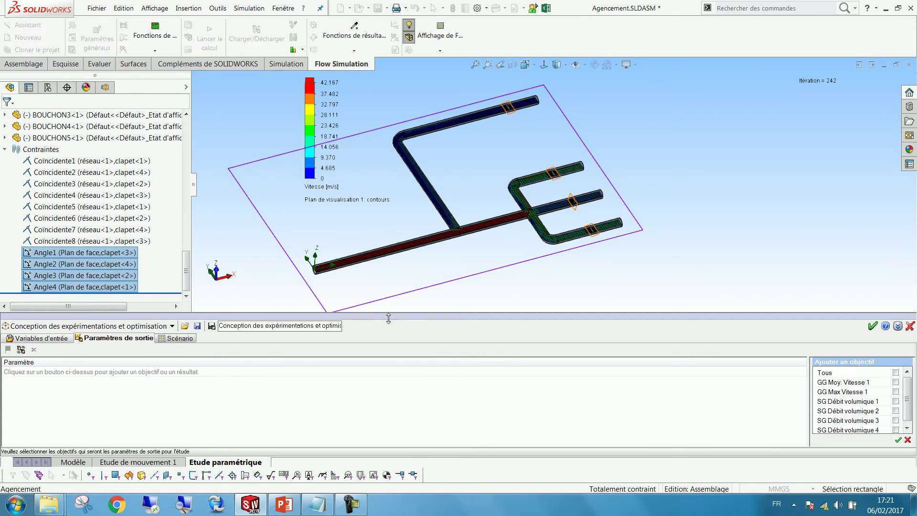
{"action": "left_click", "coordinate": [896, 398]}
{"action": "left_click", "coordinate": [896, 408]}
{"action": "left_click", "coordinate": [896, 418]}
{"action": "left_click", "coordinate": [896, 427]}
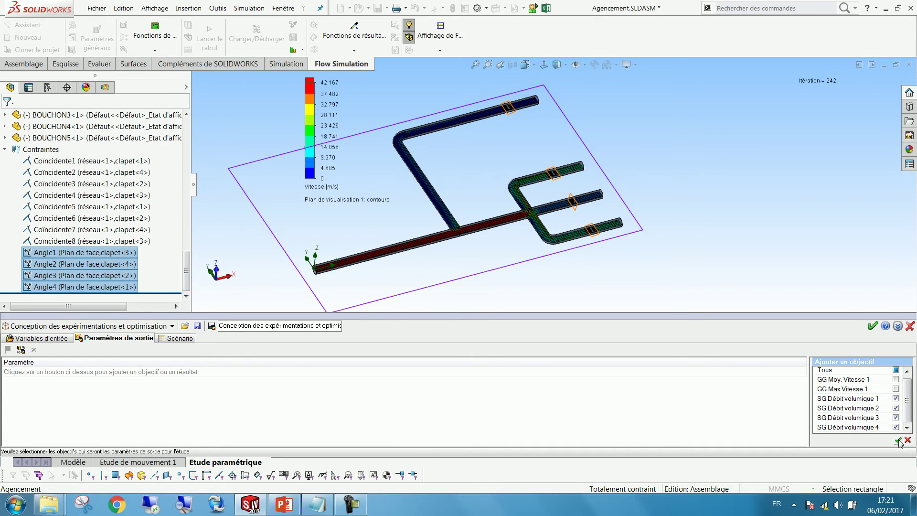
{"action": "left_click", "coordinate": [898, 439]}
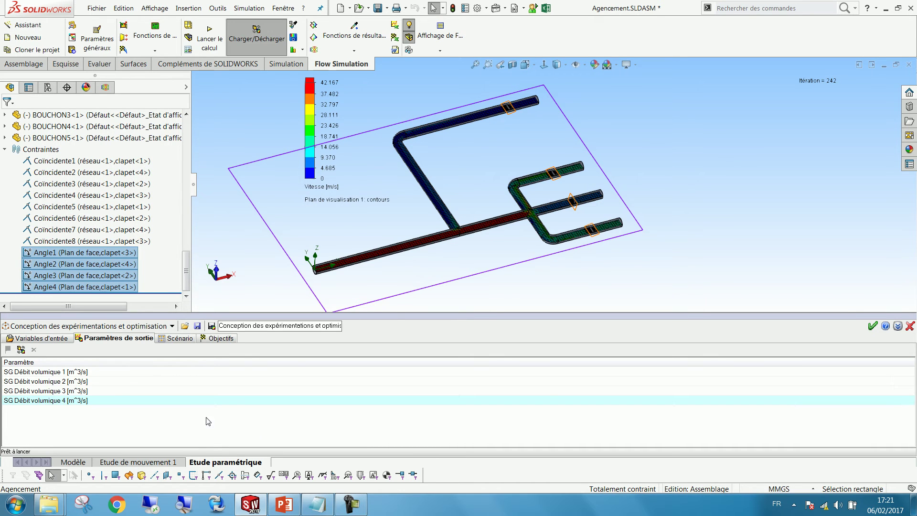
Step: Set the variation interval of the Angle4 variable from 0 to 1.5 rad
{"action": "left_click", "coordinate": [187, 339]}
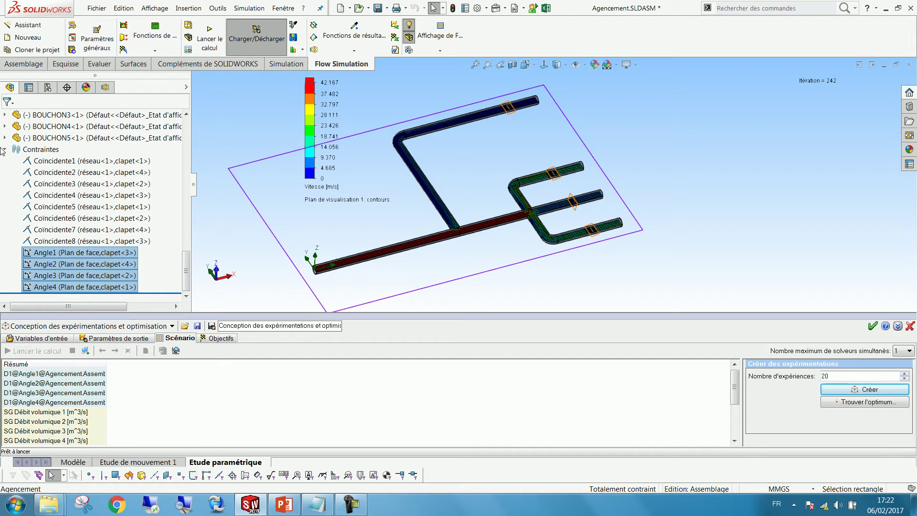
{"action": "left_click", "coordinate": [46, 339]}
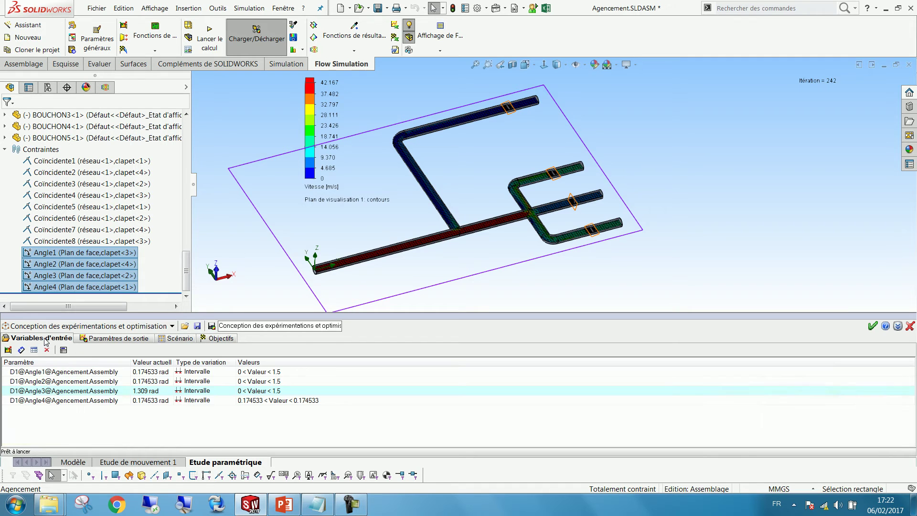
{"action": "left_click", "coordinate": [280, 401]}
{"action": "type", "text": "0"}
{"action": "key", "text": "Tab"}
{"action": "type", "text": "1.5"}
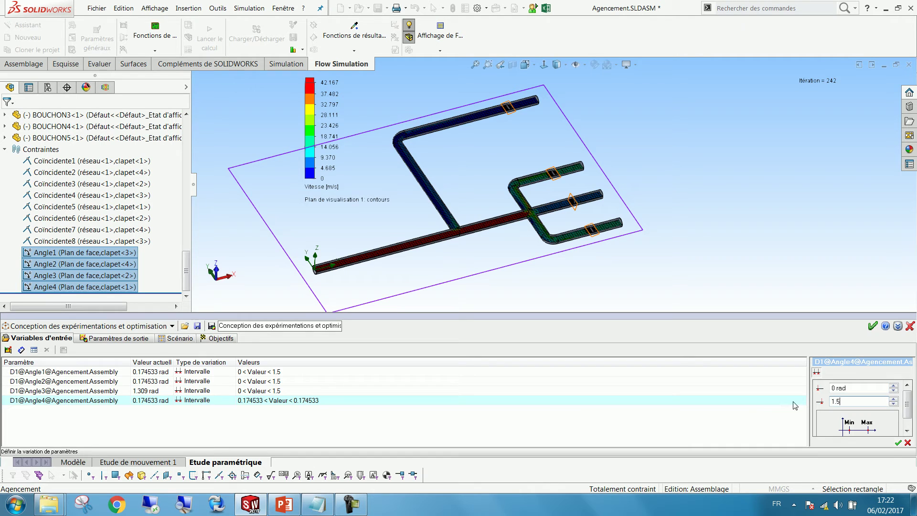
{"action": "left_click", "coordinate": [898, 443]}
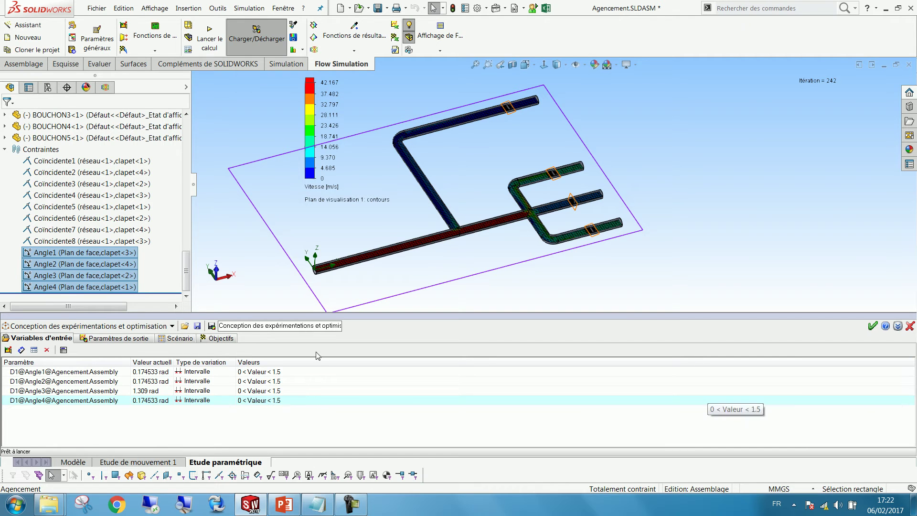
Step: Generate and review 20 experiments in the study's scenario, and close the study without launching the calculation
{"action": "left_click", "coordinate": [178, 338]}
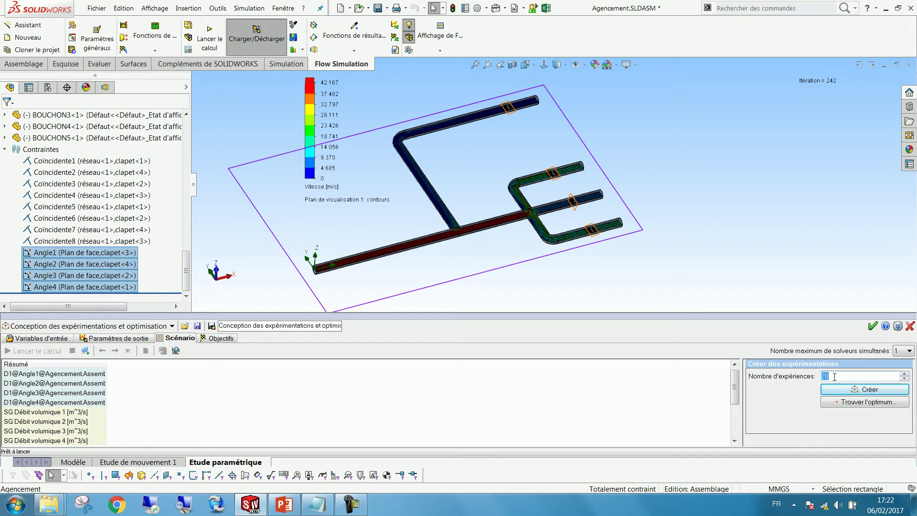
{"action": "left_click", "coordinate": [868, 388]}
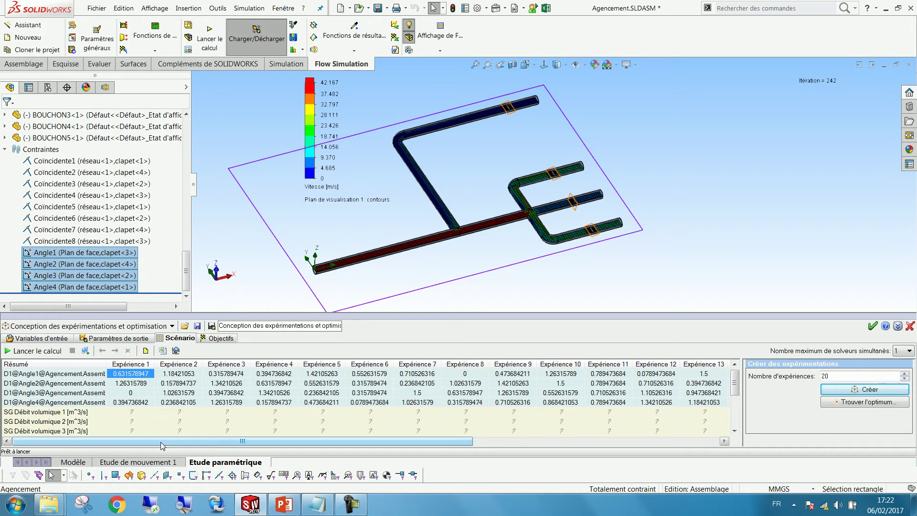
{"action": "left_click_drag", "start_coordinate": [162, 446], "coordinate": [206, 446]}
{"action": "left_click", "coordinate": [130, 373]}
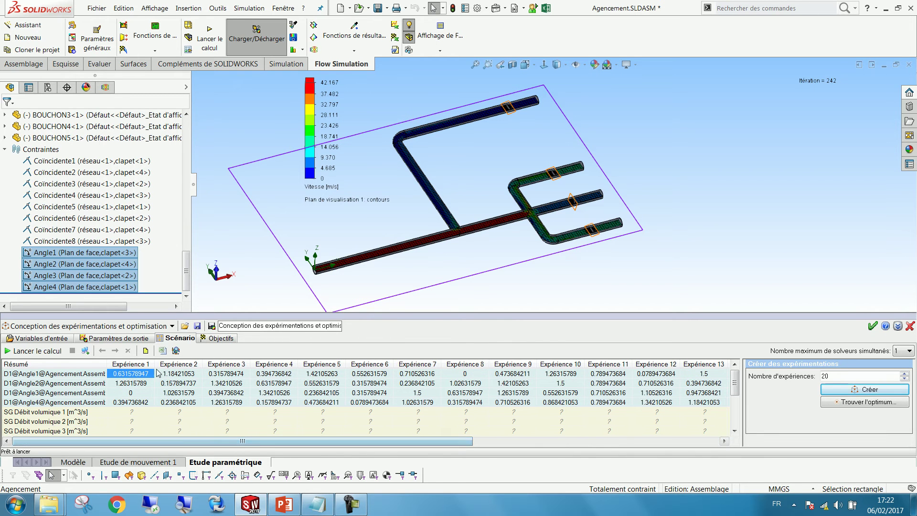
{"action": "left_click_drag", "start_coordinate": [323, 441], "coordinate": [358, 440]}
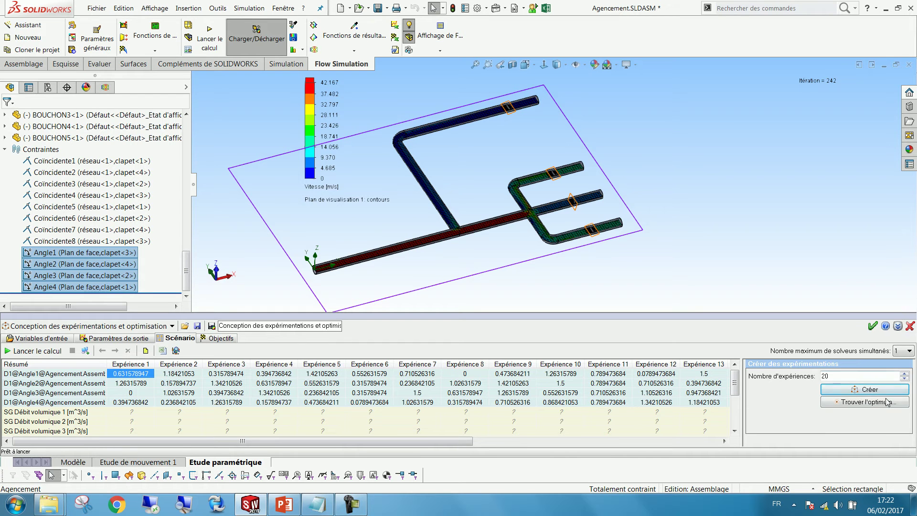
{"action": "mouse_move", "coordinate": [377, 441]}
{"action": "left_mouse_down"}
{"action": "mouse_move", "coordinate": [630, 444]}
{"action": "mouse_move", "coordinate": [365, 443]}
{"action": "left_mouse_up"}
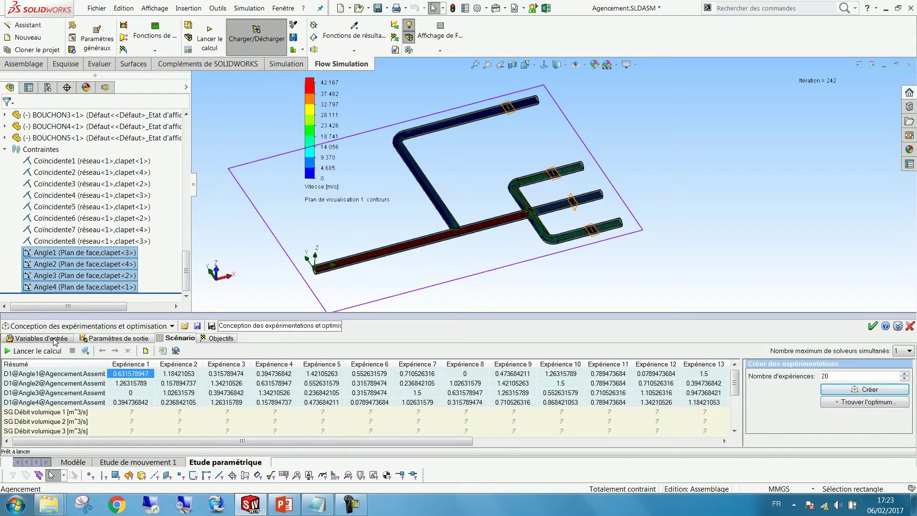
{"action": "mouse_move", "coordinate": [735, 386]}
{"action": "left_mouse_down"}
{"action": "mouse_move", "coordinate": [736, 405]}
{"action": "mouse_move", "coordinate": [735, 375]}
{"action": "left_mouse_up"}
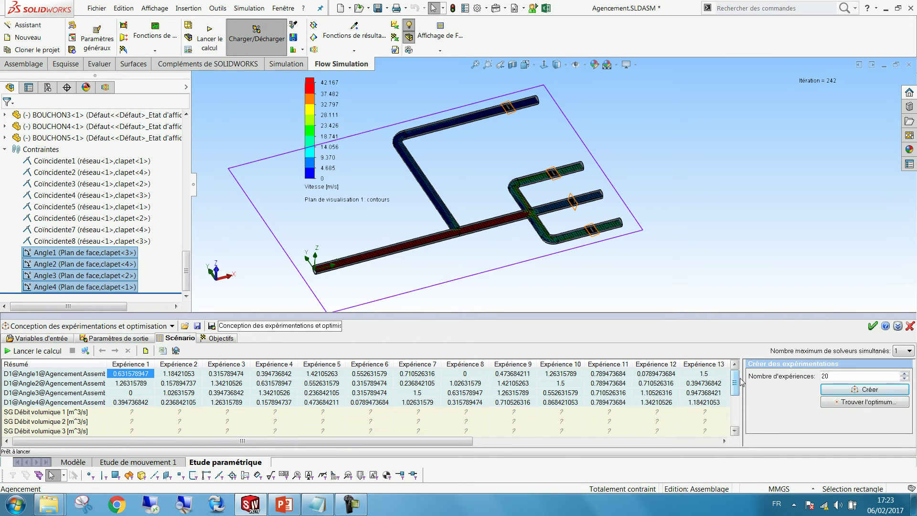
{"action": "left_click", "coordinate": [910, 325]}
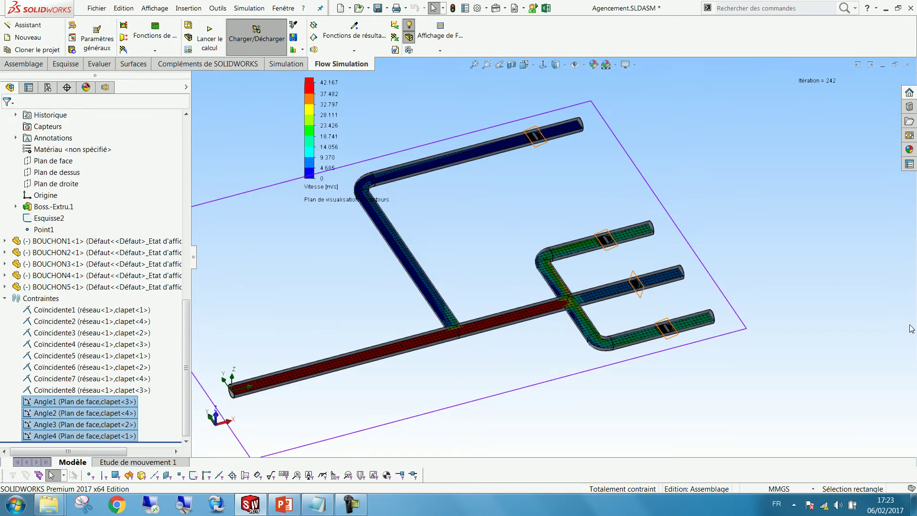
Step: Open the existing Conception des expérimentations et optimisation study under Projet de base and display its scenario table
{"action": "middle_click_drag", "start_coordinate": [394, 299], "coordinate": [371, 257]}
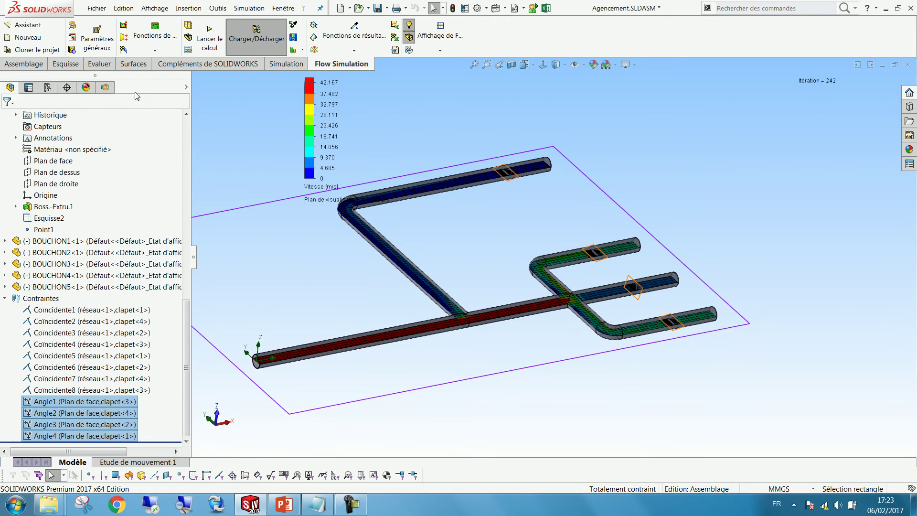
{"action": "left_click", "coordinate": [105, 88]}
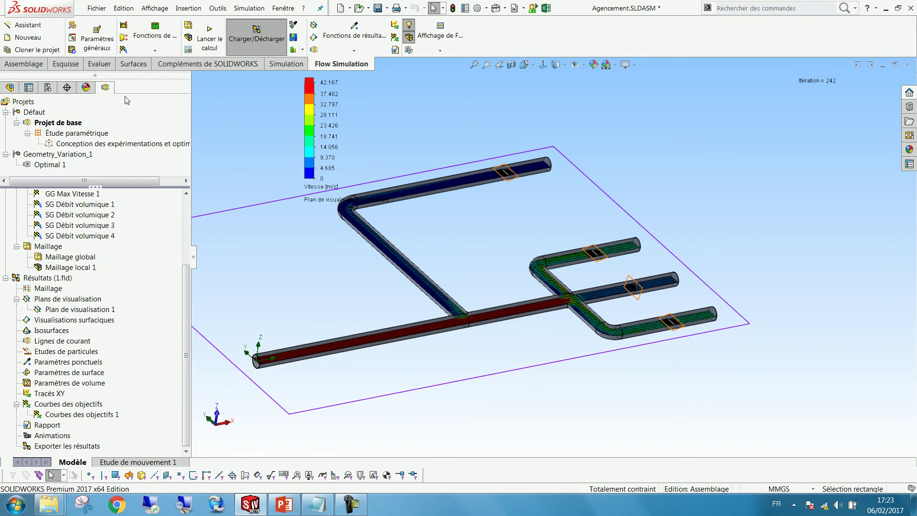
{"action": "right_click", "coordinate": [86, 143]}
{"action": "left_click", "coordinate": [117, 153]}
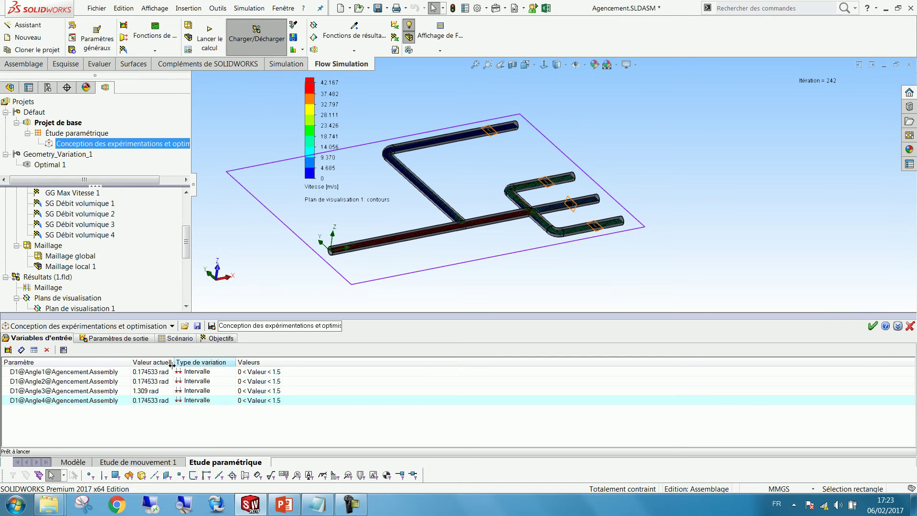
{"action": "left_click", "coordinate": [171, 339]}
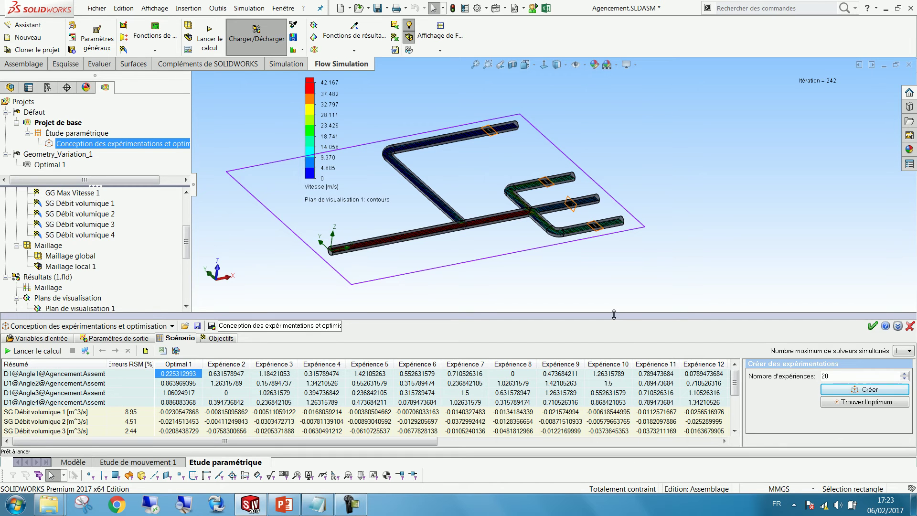
Step: Enlarge the study area to show the full scenario table and review the Expérience 2, 3 and 4 columns
{"action": "left_click_drag", "start_coordinate": [614, 314], "coordinate": [613, 230]}
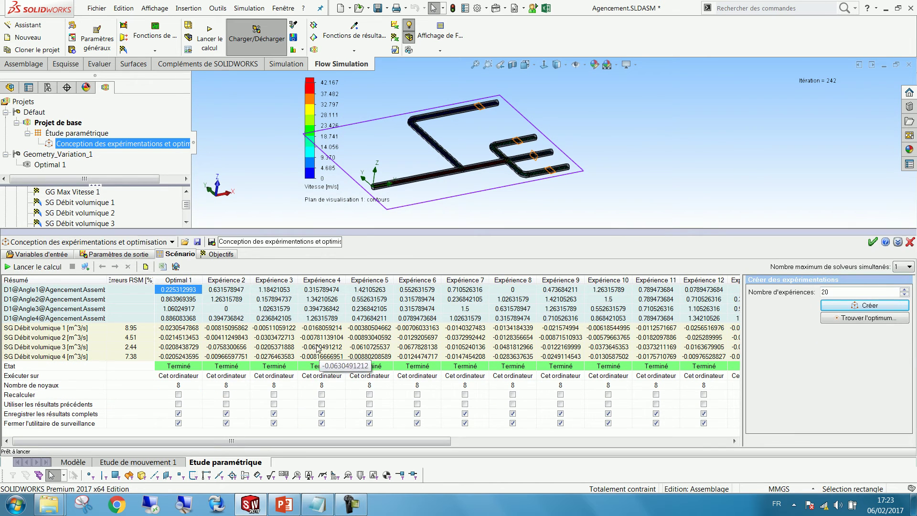
{"action": "left_click", "coordinate": [226, 280]}
{"action": "left_click", "coordinate": [273, 279]}
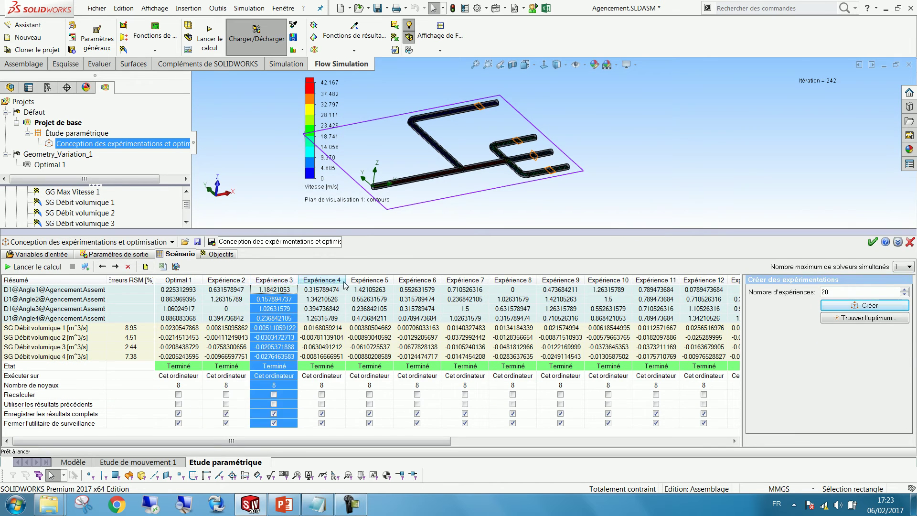
{"action": "left_click", "coordinate": [344, 282]}
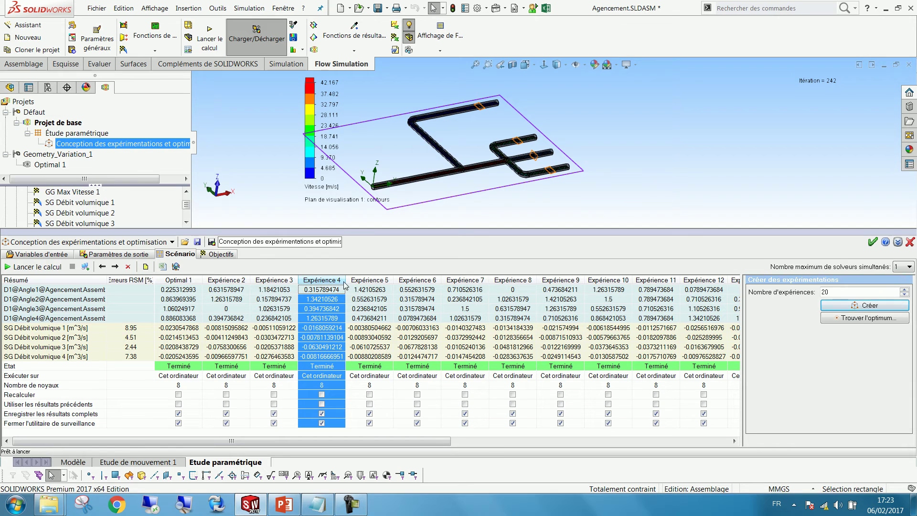
Step: Start the optimum search for the study and keep Valeur cible as the objective function type
{"action": "left_click", "coordinate": [862, 318]}
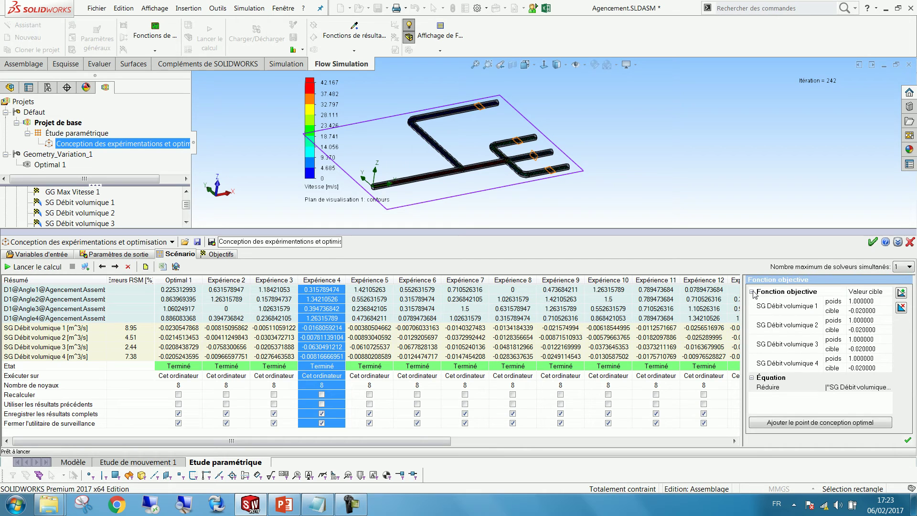
{"action": "left_click", "coordinate": [880, 292]}
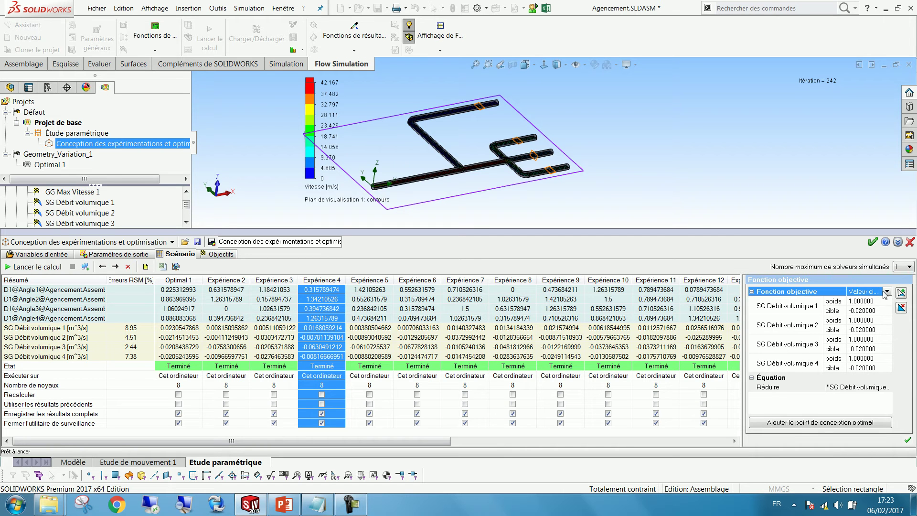
{"action": "left_click", "coordinate": [886, 293]}
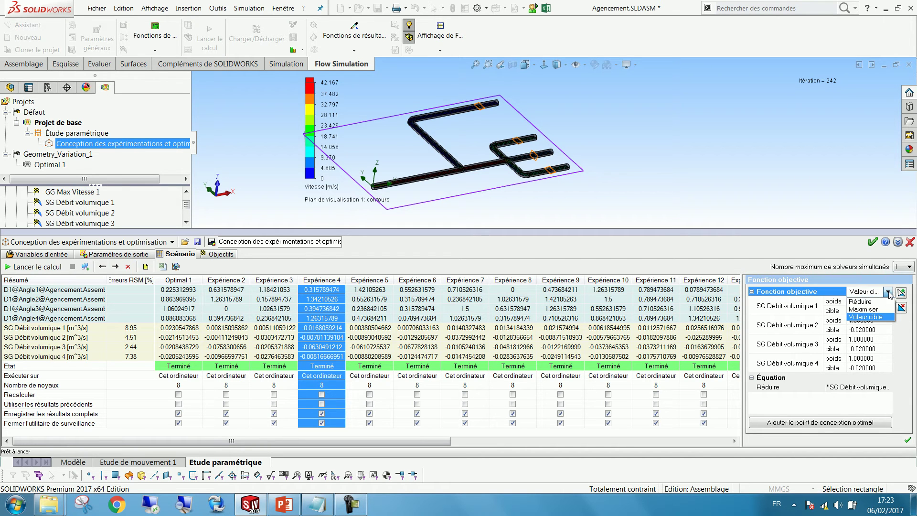
{"action": "left_click", "coordinate": [865, 317]}
{"action": "left_click", "coordinate": [780, 307]}
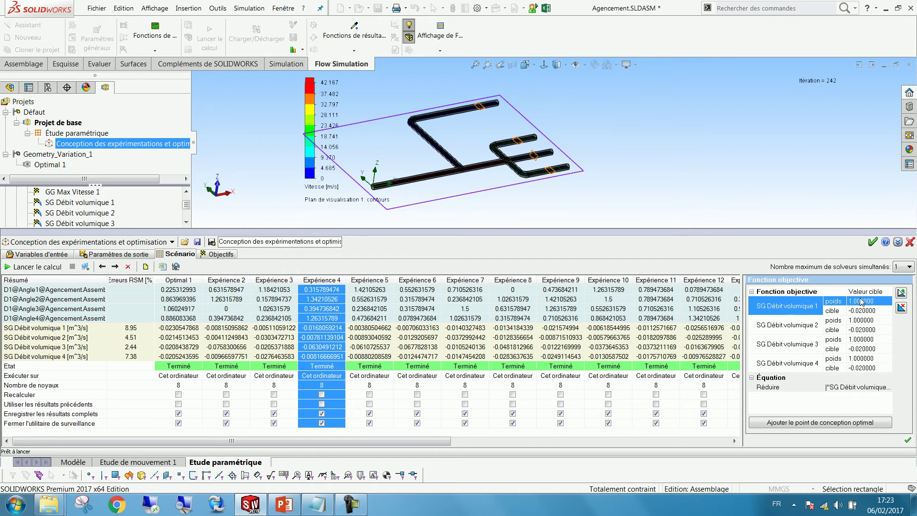
Step: Add a constraint to the objective function, review its value and weight settings, and remove the constraint
{"action": "left_click", "coordinate": [901, 292]}
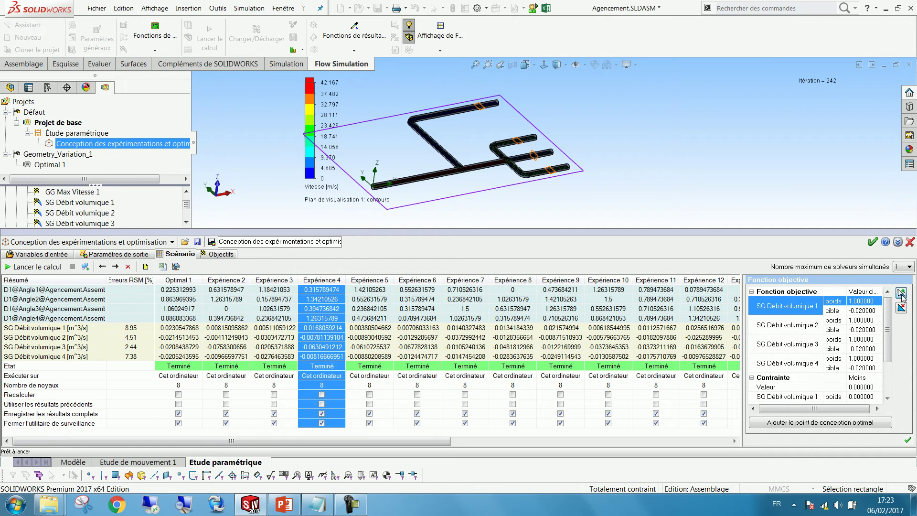
{"action": "left_click_drag", "start_coordinate": [887, 341], "coordinate": [887, 321]}
{"action": "left_click", "coordinate": [864, 311]}
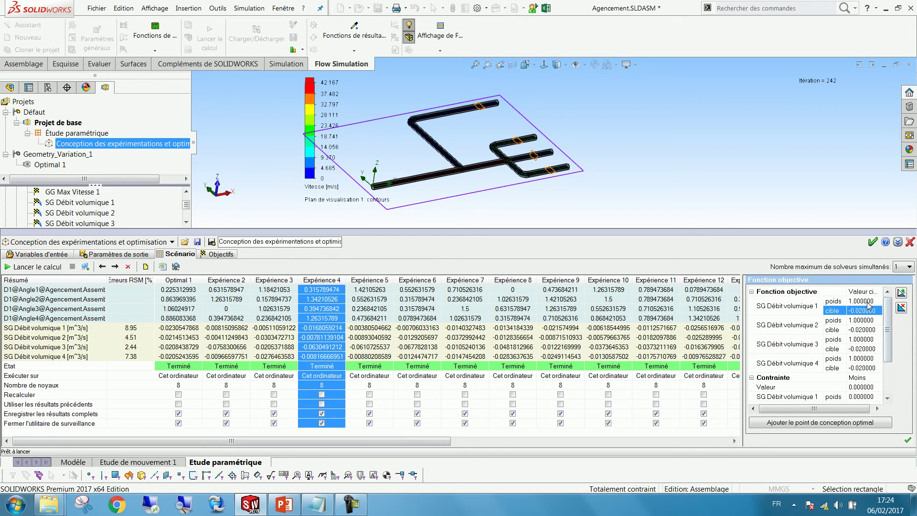
{"action": "left_click", "coordinate": [780, 314]}
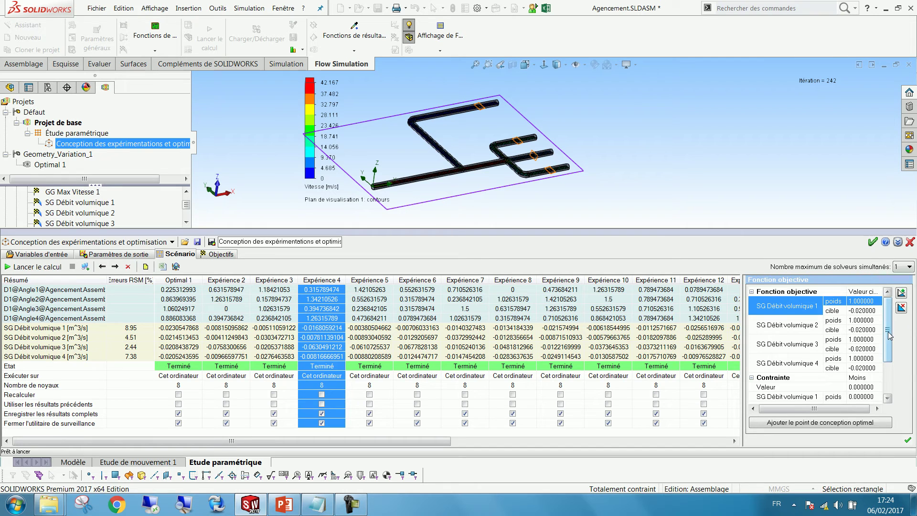
{"action": "left_click_drag", "start_coordinate": [890, 335], "coordinate": [880, 368]}
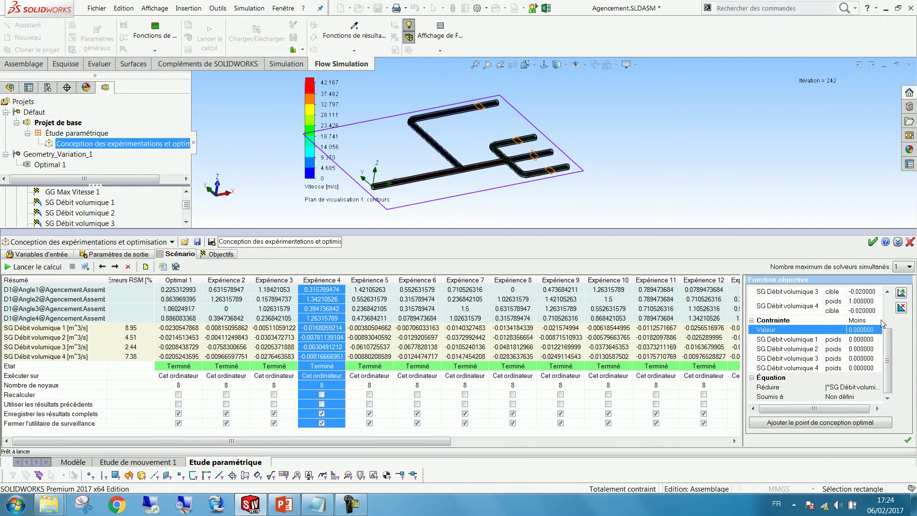
{"action": "left_click", "coordinate": [901, 307]}
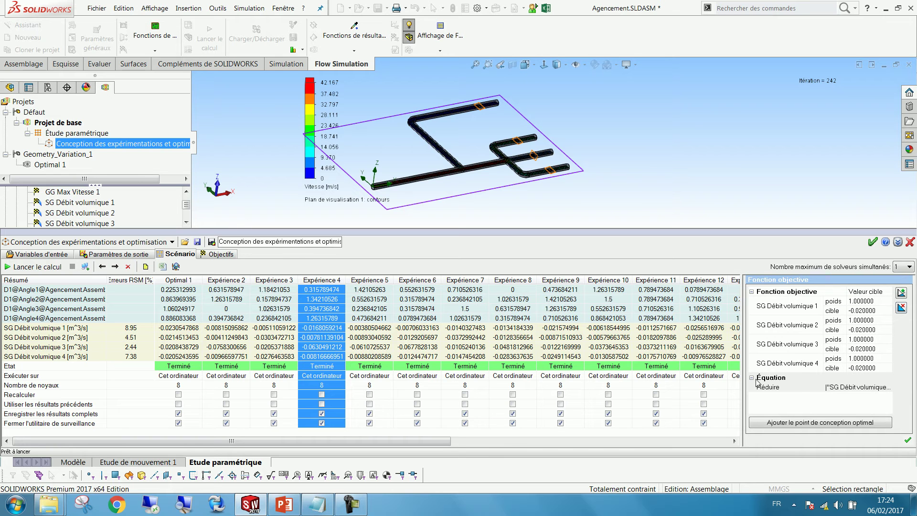
Step: Examine the Réduire equation of the objective function alongside the weight and target of SG Débit volumique 1
{"action": "left_click", "coordinate": [795, 388]}
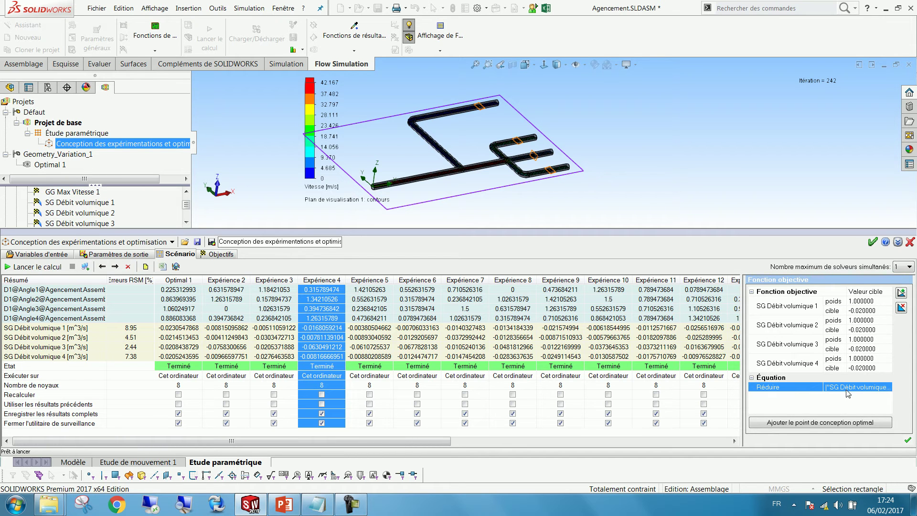
{"action": "left_click_drag", "start_coordinate": [741, 364], "coordinate": [500, 364]}
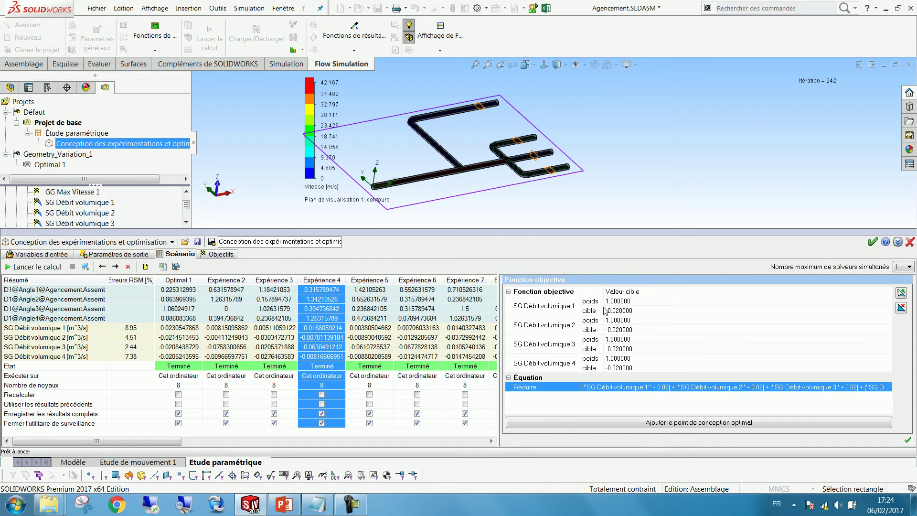
{"action": "left_click", "coordinate": [623, 311]}
{"action": "left_click", "coordinate": [532, 309]}
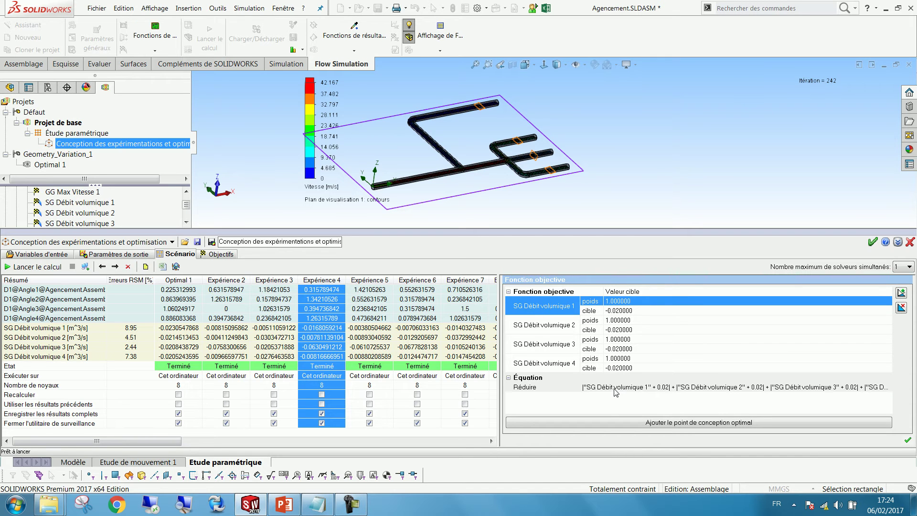
{"action": "left_click", "coordinate": [618, 312]}
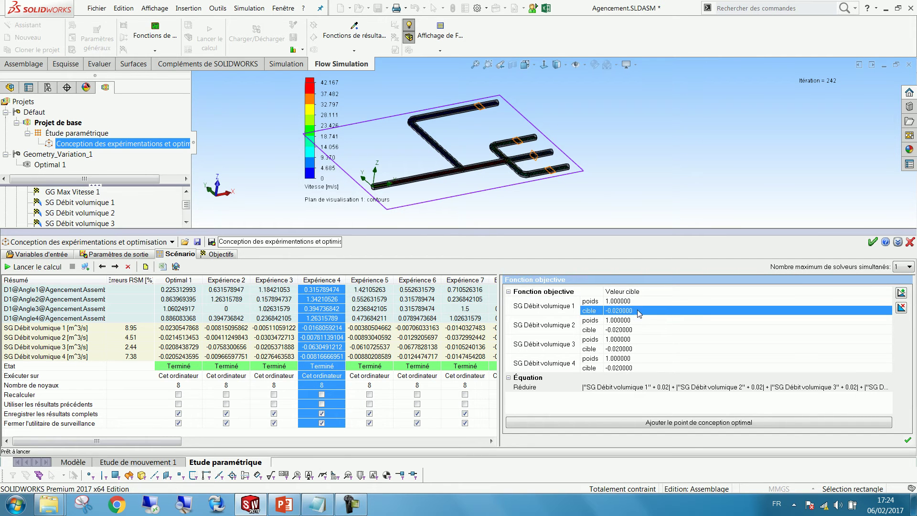
{"action": "left_click", "coordinate": [645, 389]}
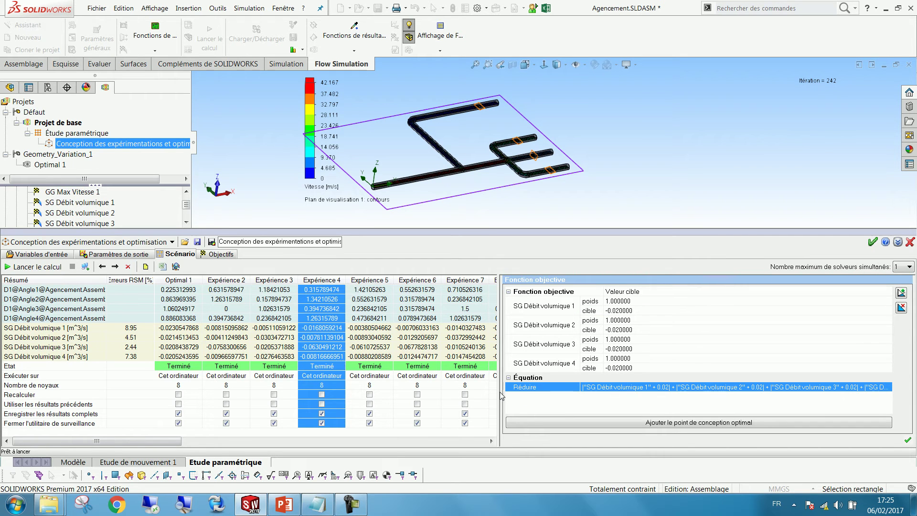
{"action": "left_click_drag", "start_coordinate": [498, 391], "coordinate": [632, 394]}
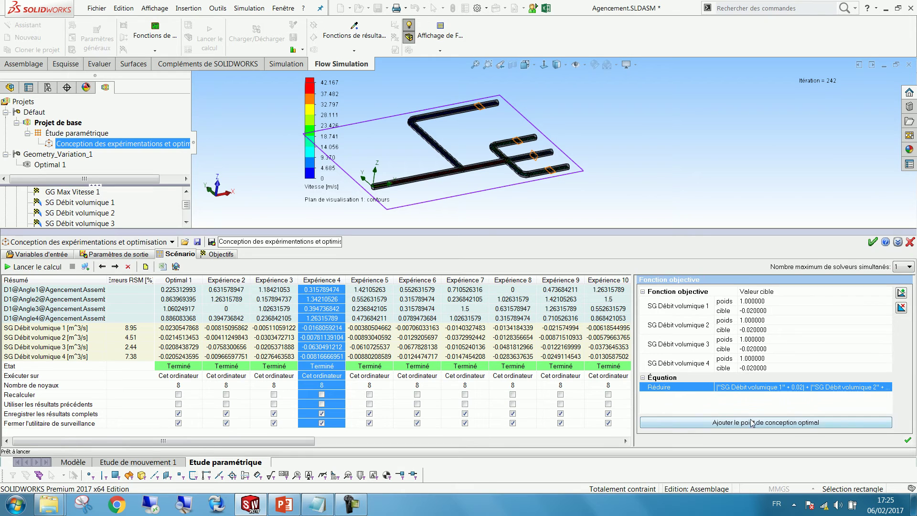
Step: Add the optimal design point to the scenario and review its four angles, calculation state and available experiment commands
{"action": "left_click", "coordinate": [781, 424]}
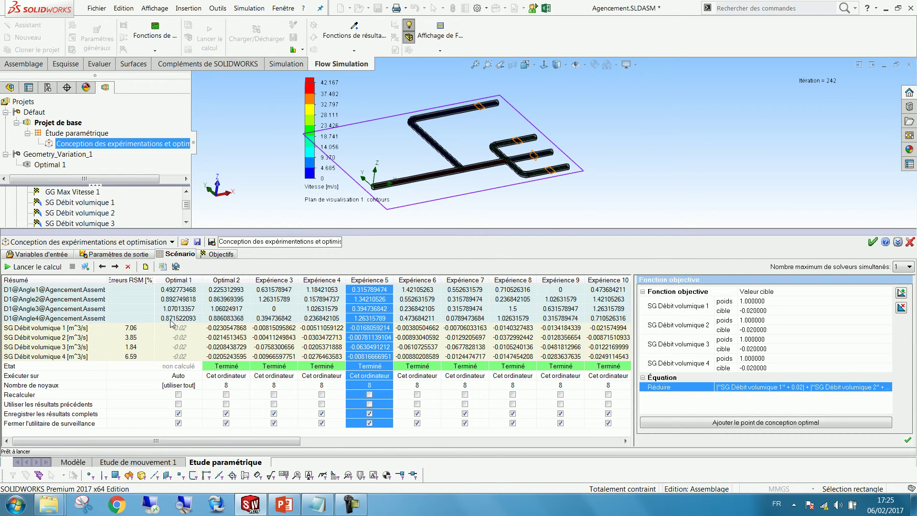
{"action": "left_click_drag", "start_coordinate": [178, 289], "coordinate": [175, 316]}
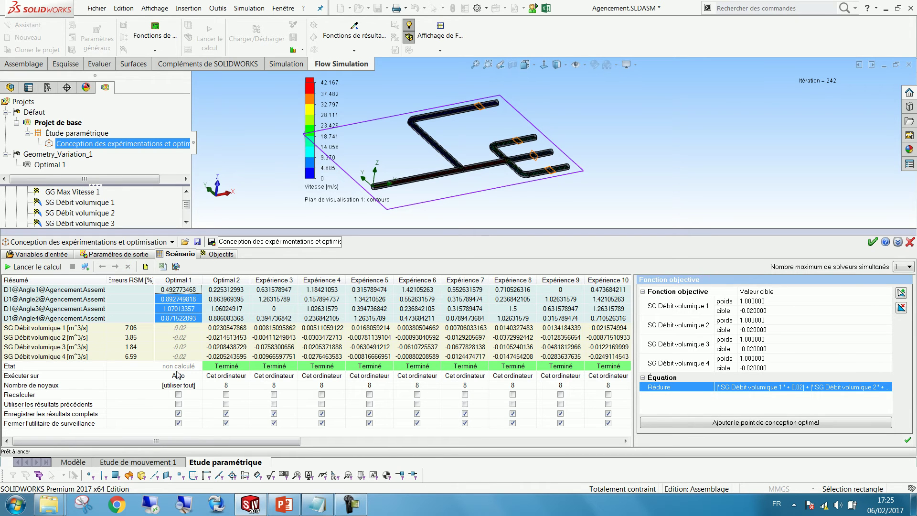
{"action": "left_click", "coordinate": [176, 366]}
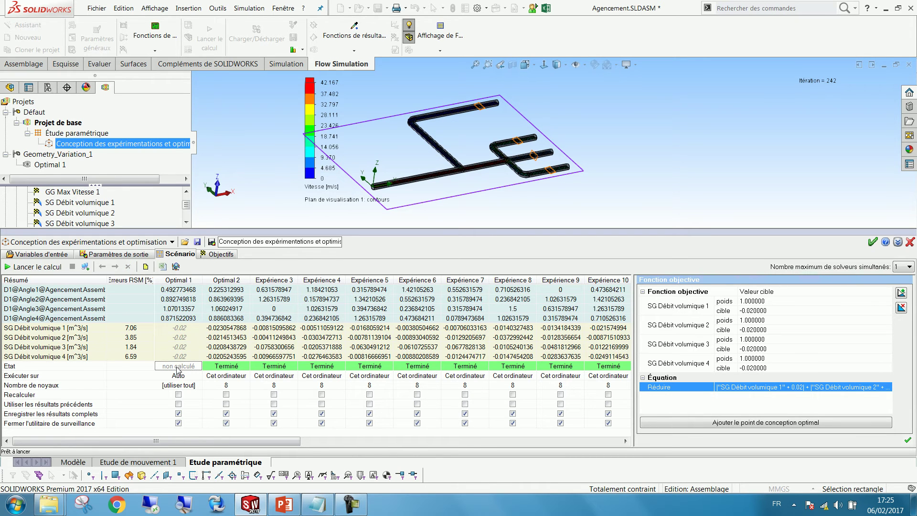
{"action": "left_click", "coordinate": [174, 281]}
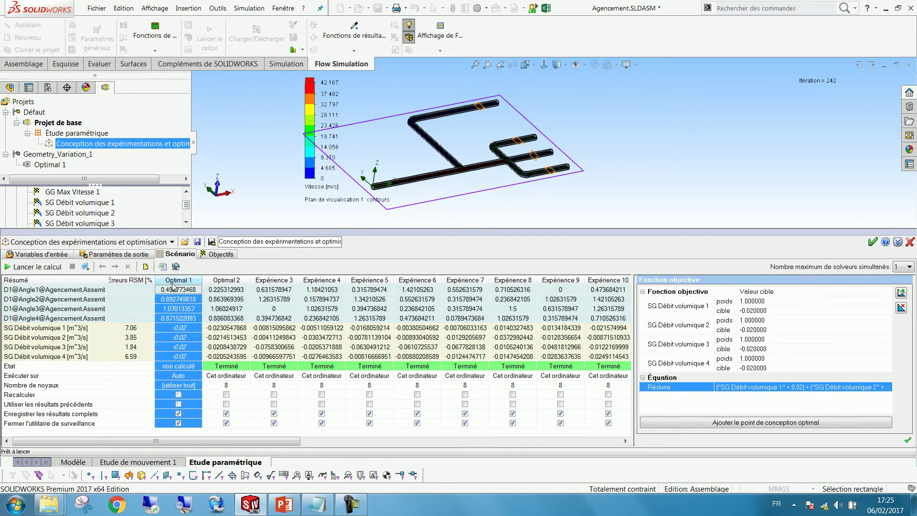
{"action": "right_click", "coordinate": [173, 285]}
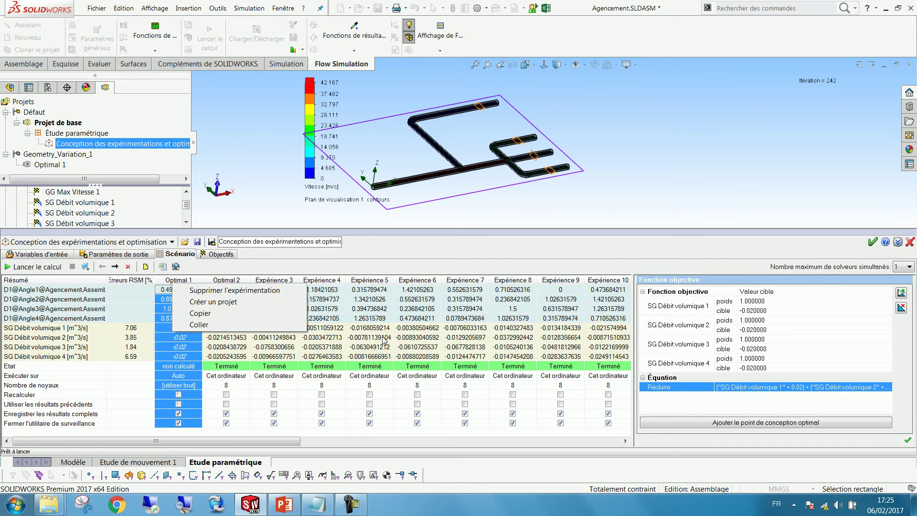
{"action": "left_click", "coordinate": [382, 337]}
Step: Delete the newly added, uncalculated Optimal 1 experiment from the scenario
{"action": "left_click", "coordinate": [185, 280]}
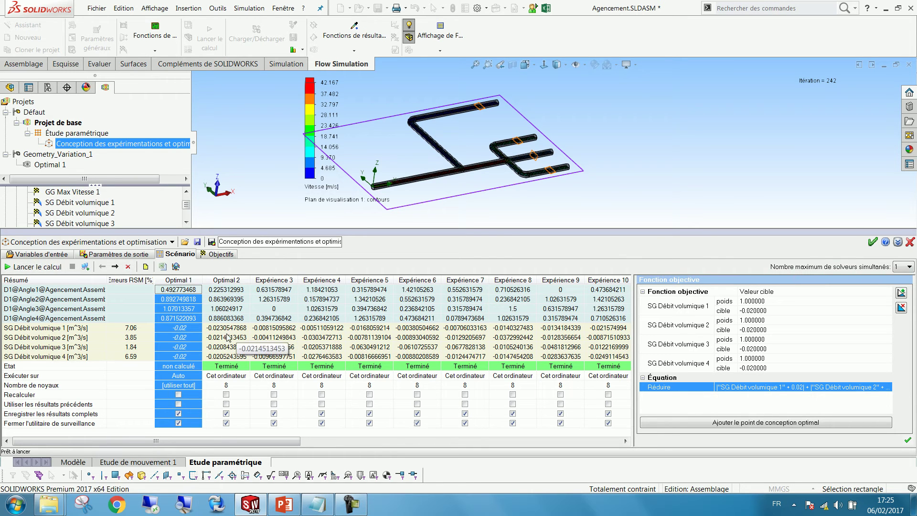
{"action": "right_click", "coordinate": [183, 285]}
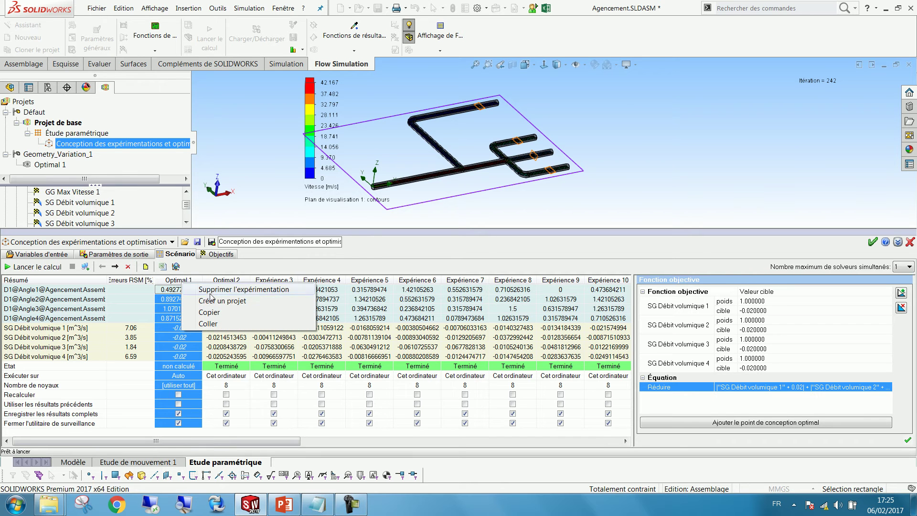
{"action": "left_click", "coordinate": [195, 289]}
{"action": "left_click", "coordinate": [191, 281]}
{"action": "left_click", "coordinate": [218, 291]}
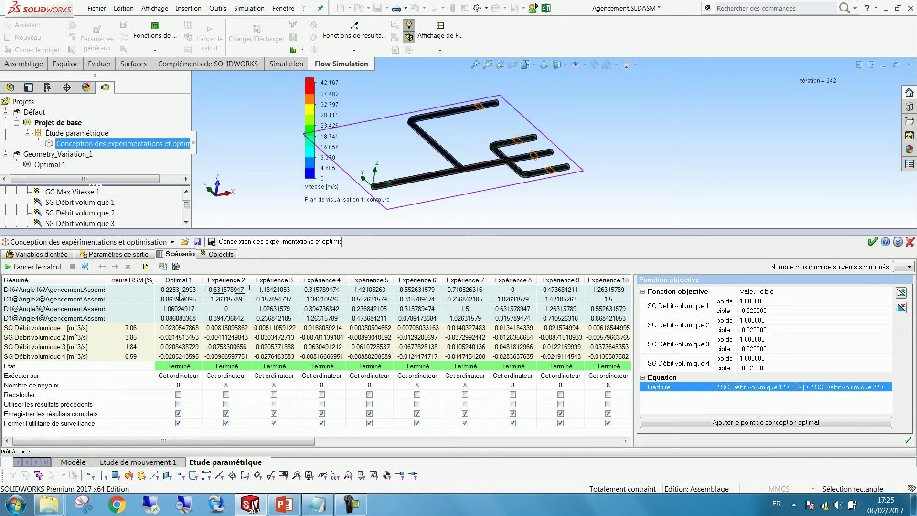
Step: Review the angles and volume flow results of the solved Optimal 1 point and the experiments through Expérience 20
{"action": "left_click_drag", "start_coordinate": [184, 289], "coordinate": [184, 357]}
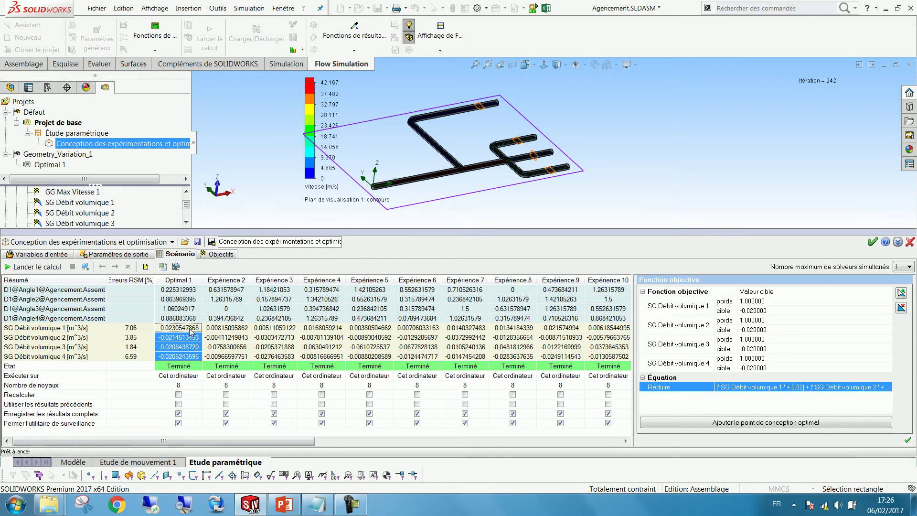
{"action": "left_click", "coordinate": [176, 290]}
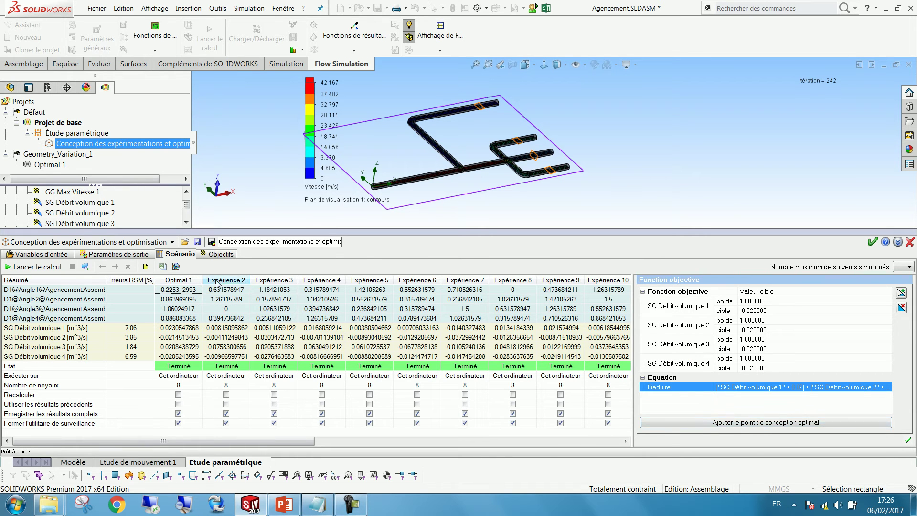
{"action": "left_click_drag", "start_coordinate": [247, 440], "coordinate": [608, 453]}
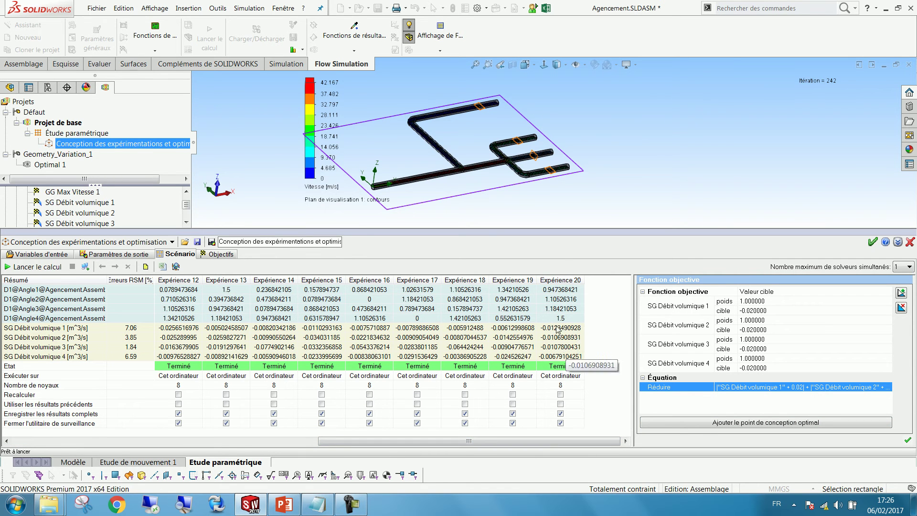
{"action": "left_click_drag", "start_coordinate": [540, 442], "coordinate": [178, 430]}
{"action": "left_click_drag", "start_coordinate": [179, 299], "coordinate": [177, 325]}
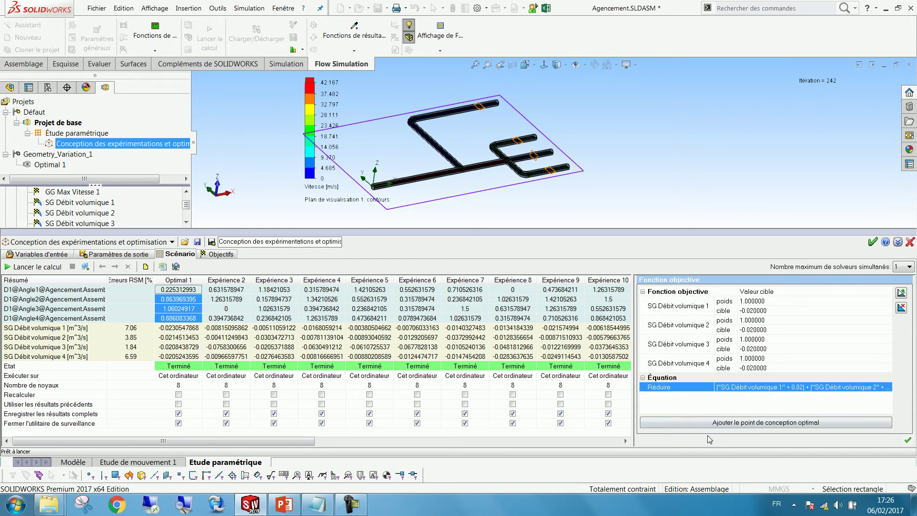
Step: Add an optimal design point to the scenario and compare its angles and target flow rates with the solved Optimal 2 results
{"action": "left_click", "coordinate": [720, 423]}
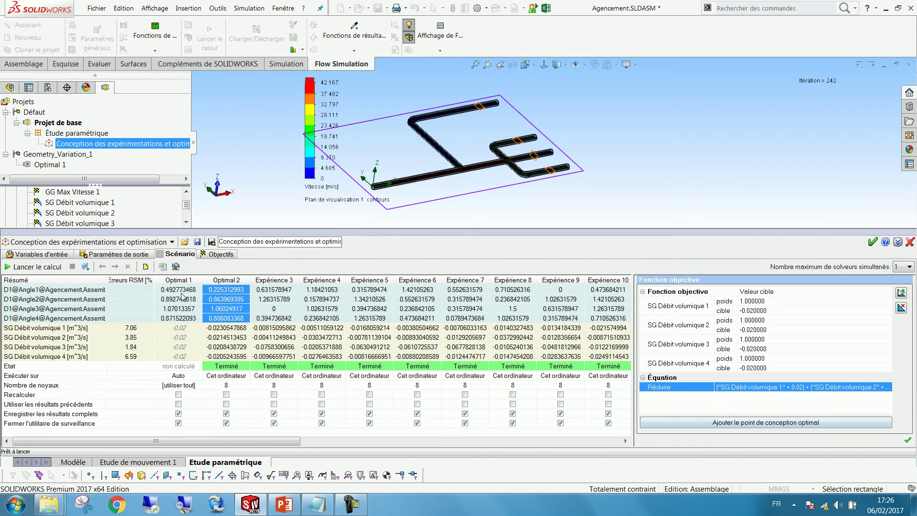
{"action": "left_click_drag", "start_coordinate": [185, 293], "coordinate": [185, 325]}
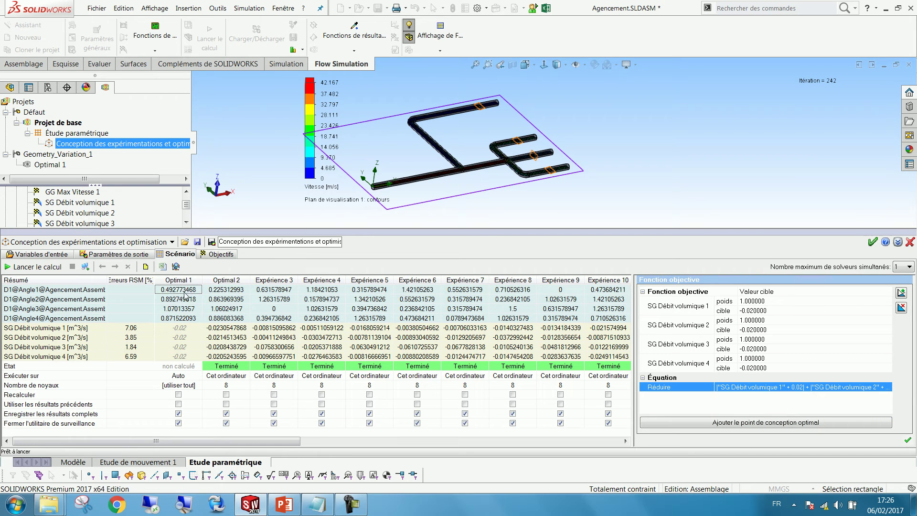
{"action": "left_click_drag", "start_coordinate": [185, 318], "coordinate": [181, 295]}
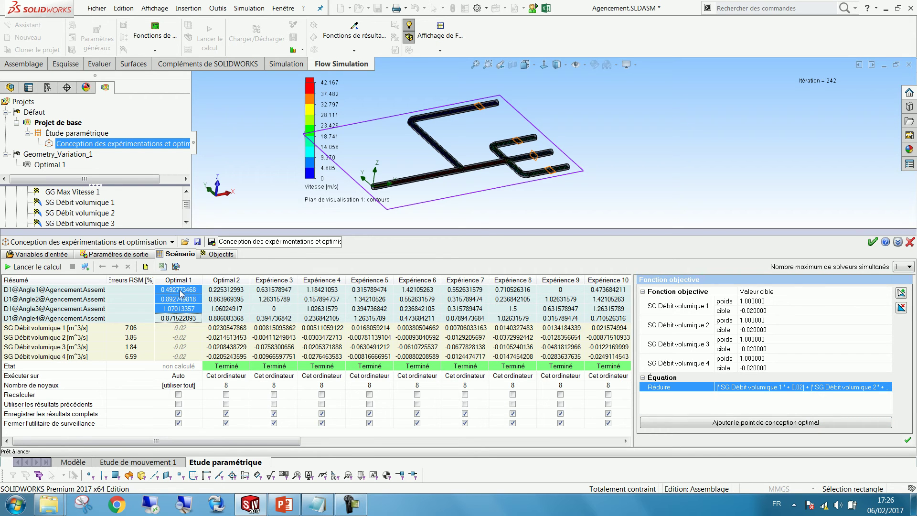
{"action": "left_click_drag", "start_coordinate": [181, 329], "coordinate": [186, 359]}
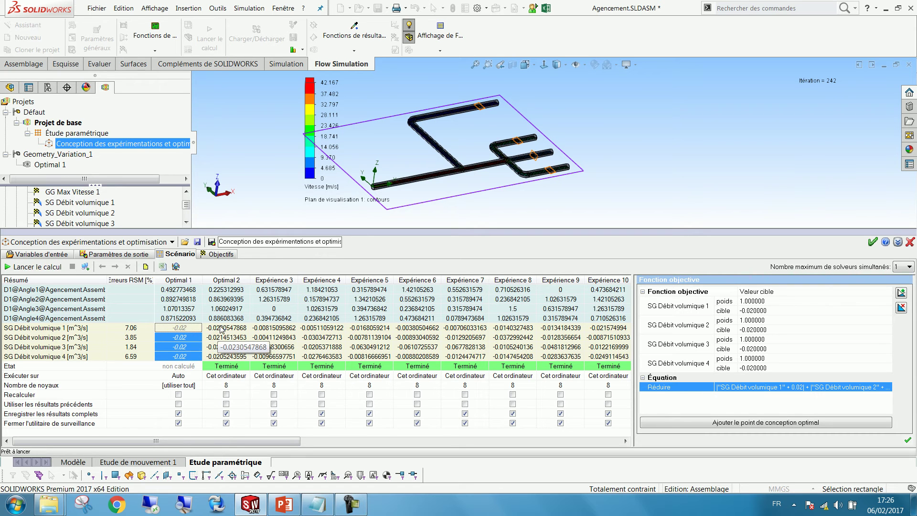
{"action": "left_click_drag", "start_coordinate": [225, 328], "coordinate": [235, 358]}
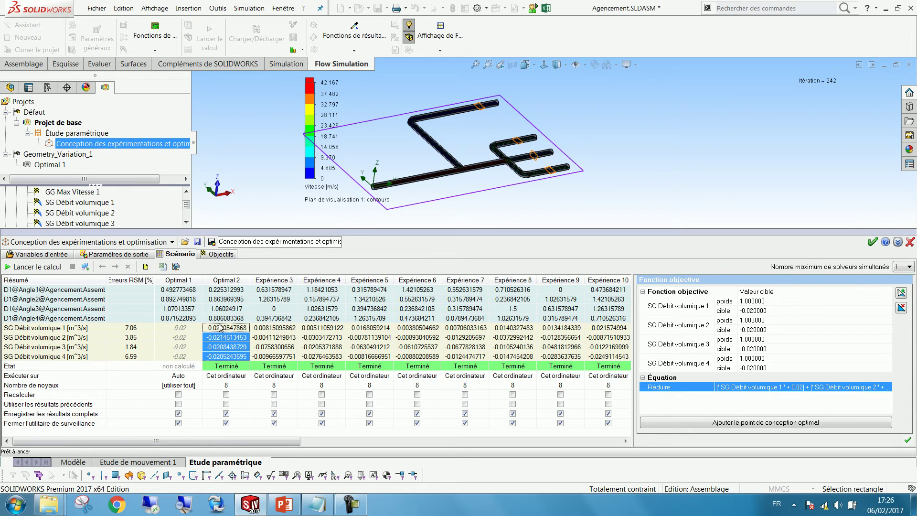
Step: Compare the angles and target flow rates of Optimal 1 with the solved Optimal 2 results and open Optimal 2's experiment commands
{"action": "left_click", "coordinate": [181, 290]}
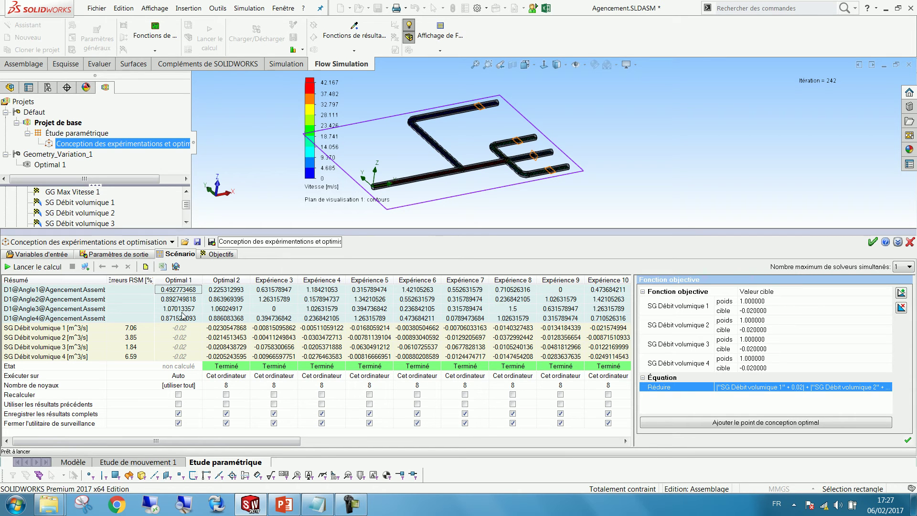
{"action": "left_click_drag", "start_coordinate": [185, 328], "coordinate": [219, 328]}
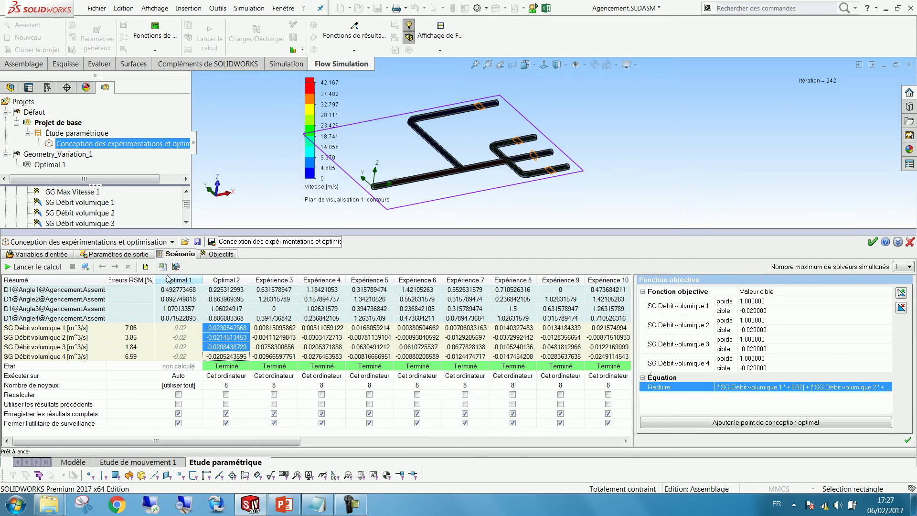
{"action": "right_click", "coordinate": [227, 285]}
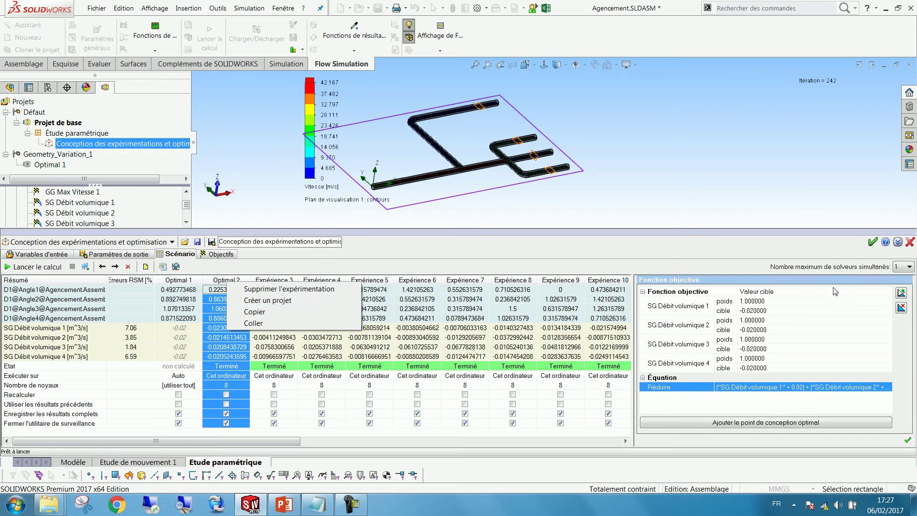
Step: Close the parametric study and activate the Optimal 1 project under the Geometry_Variation_1 configuration
{"action": "left_click", "coordinate": [909, 243]}
{"action": "left_click", "coordinate": [910, 243]}
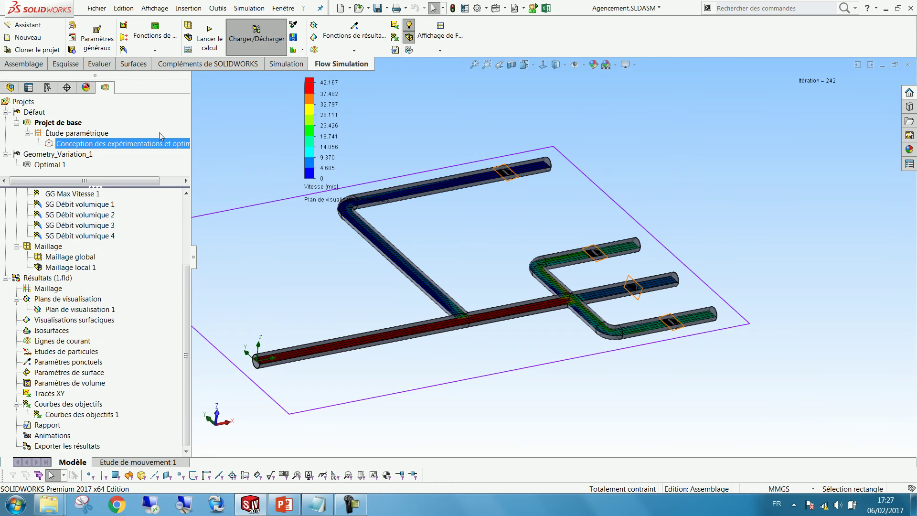
{"action": "double_click", "coordinate": [50, 164]}
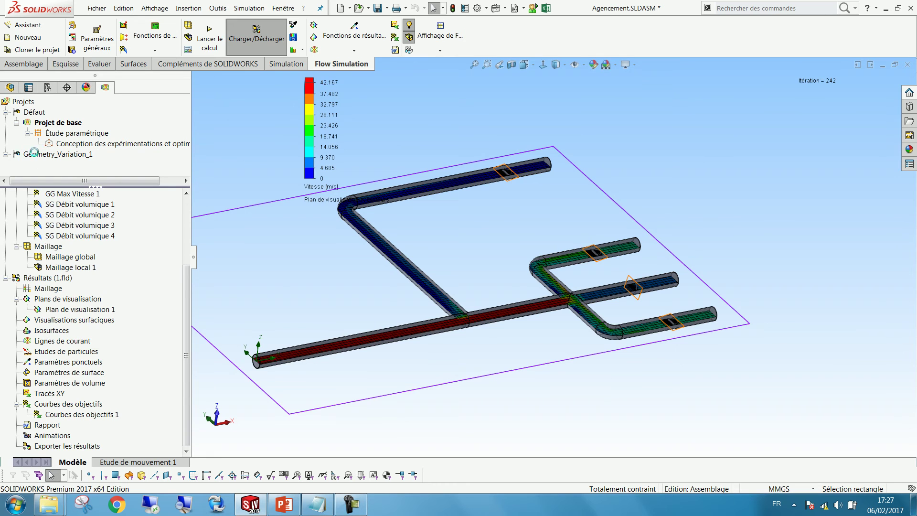
{"action": "middle_click_drag", "start_coordinate": [530, 244], "coordinate": [508, 216]}
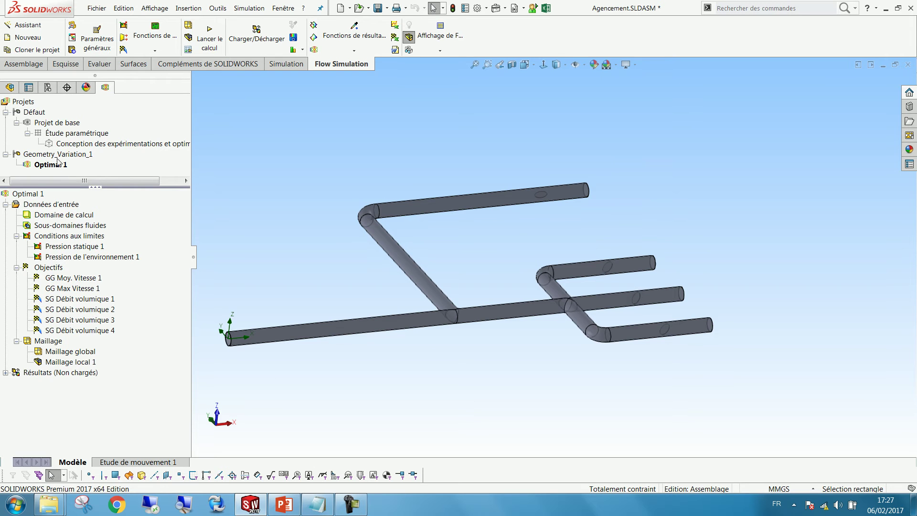
{"action": "left_click", "coordinate": [42, 156]}
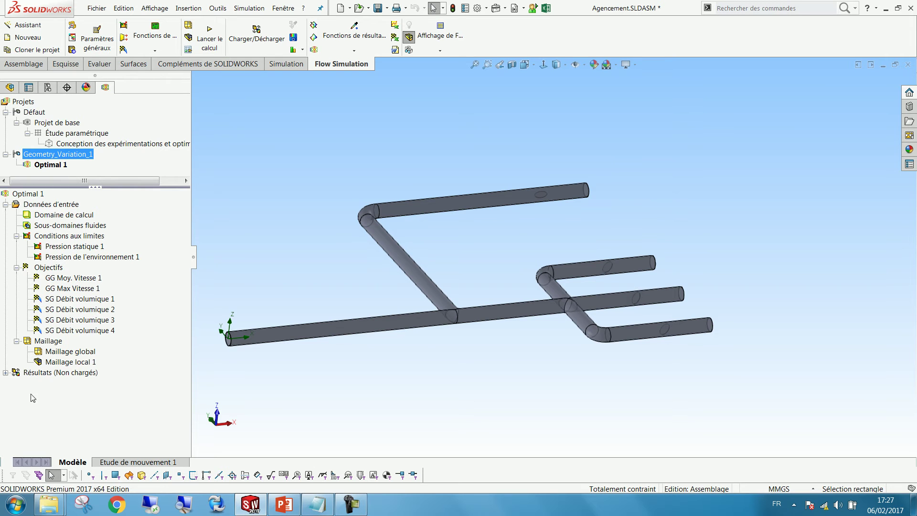
Step: Load the Optimal 1 project's results and show the velocity contours of Plan de visualisation 1
{"action": "right_click", "coordinate": [58, 373]}
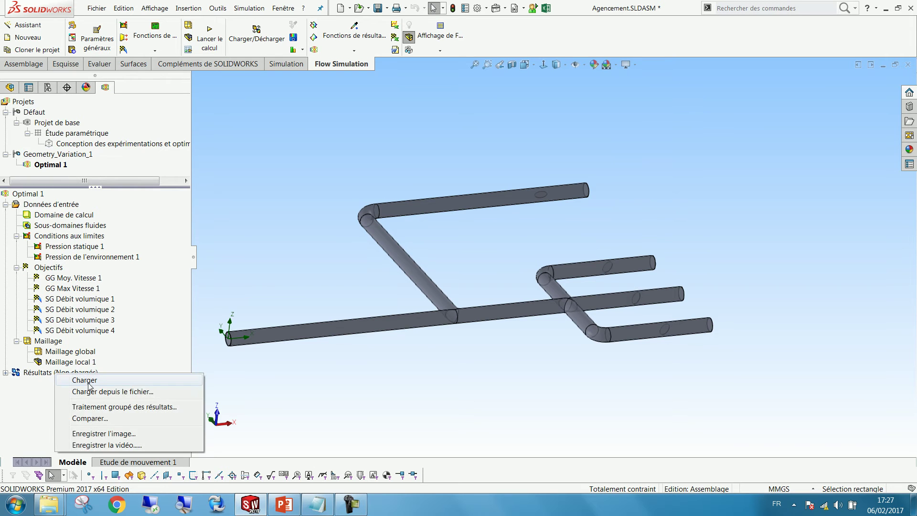
{"action": "left_click", "coordinate": [88, 381]}
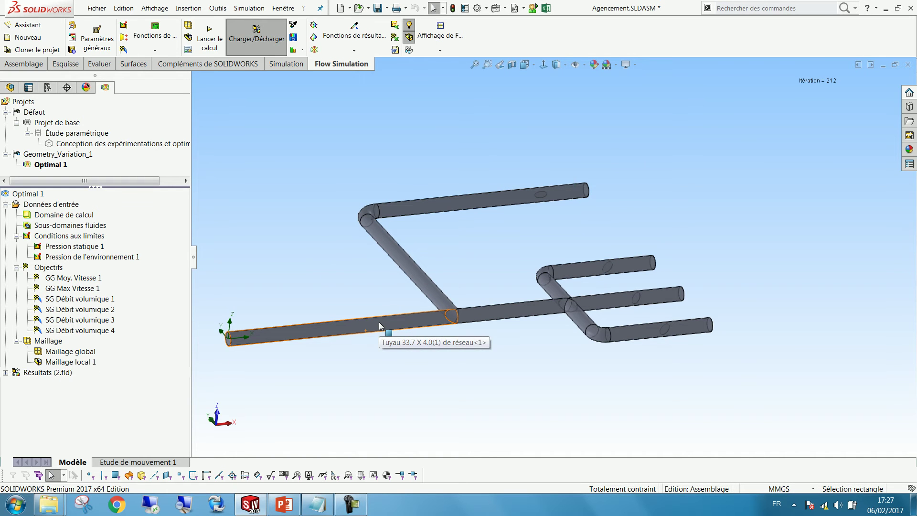
{"action": "left_click", "coordinate": [6, 372]}
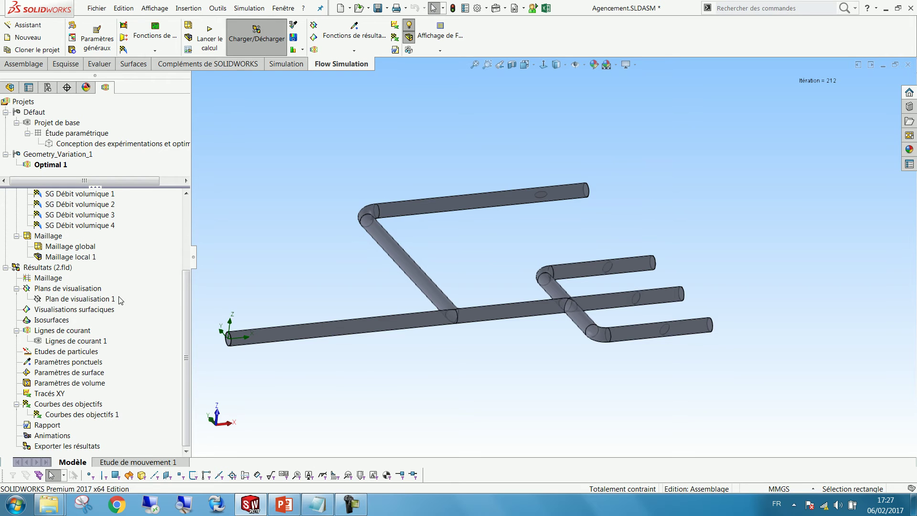
{"action": "right_click", "coordinate": [60, 299]}
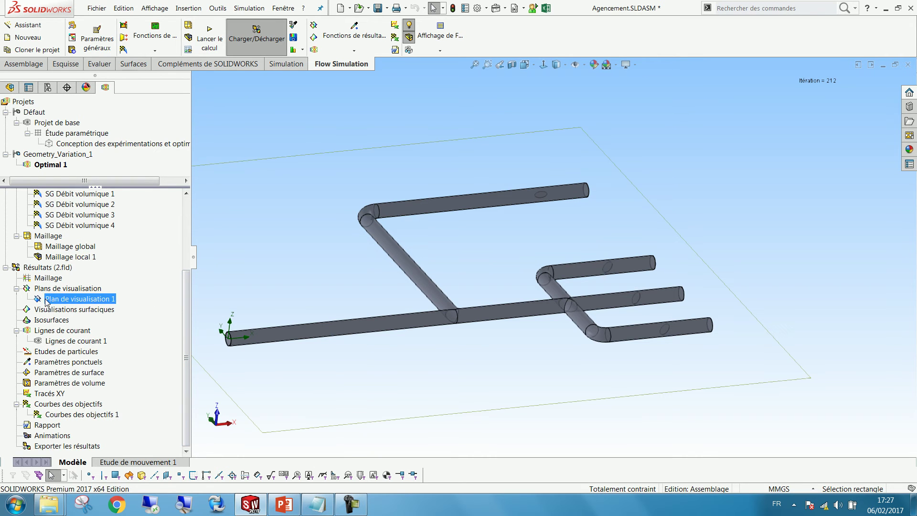
{"action": "left_click", "coordinate": [75, 321]}
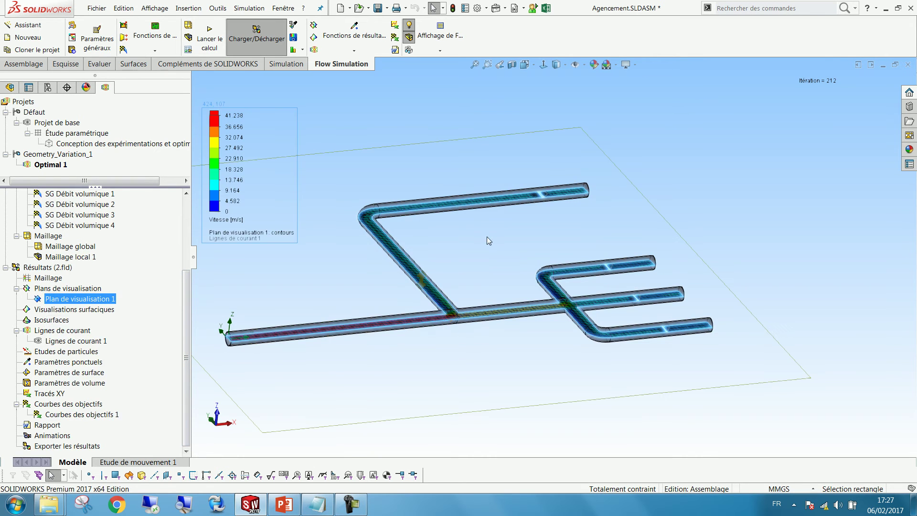
Step: Examine the velocity contours along the main pipe, the branches and the four outlets from several angles
{"action": "middle_click_drag", "start_coordinate": [497, 251], "coordinate": [549, 158]}
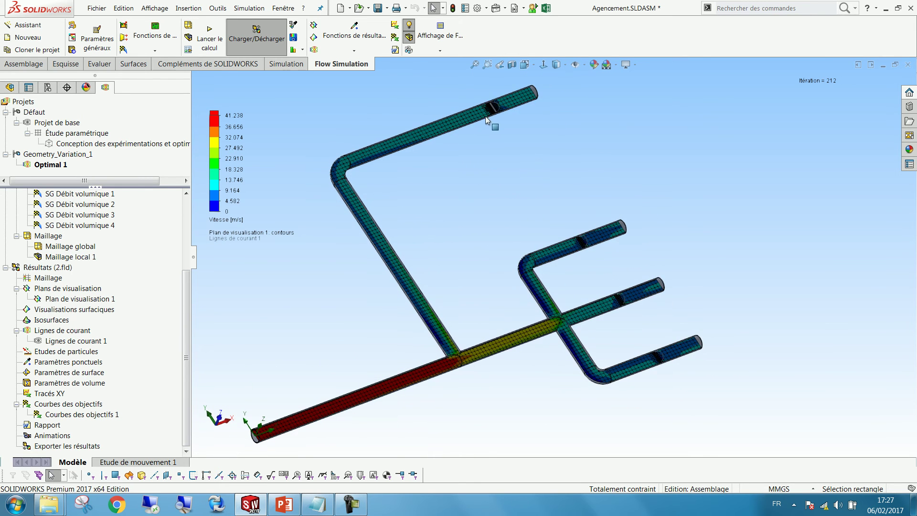
{"action": "scroll", "coordinate": [490, 109], "scroll_direction": "down", "scroll_amount": 5}
{"action": "middle_click_drag", "start_coordinate": [456, 185], "coordinate": [470, 162]}
{"action": "scroll", "coordinate": [534, 363], "scroll_direction": "up", "scroll_amount": 5}
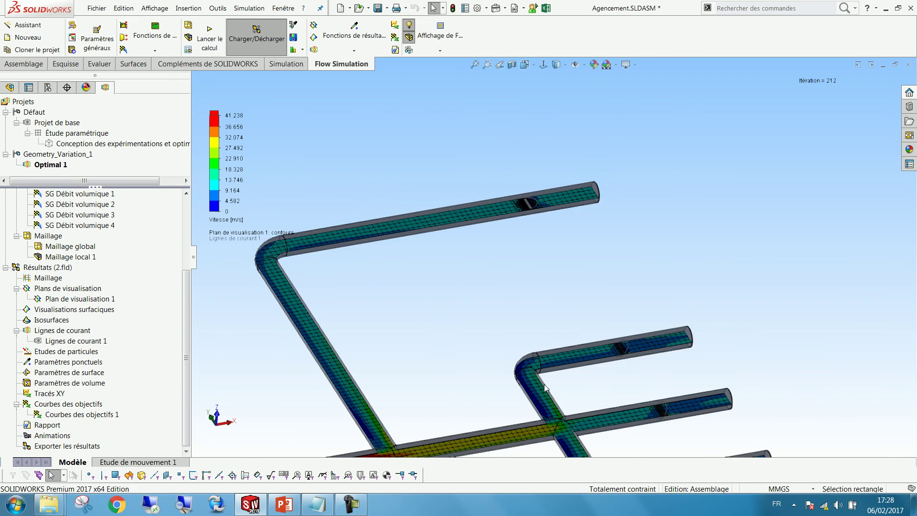
{"action": "scroll", "coordinate": [584, 397], "scroll_direction": "down", "scroll_amount": 2}
{"action": "scroll", "coordinate": [415, 322], "scroll_direction": "down", "scroll_amount": 1}
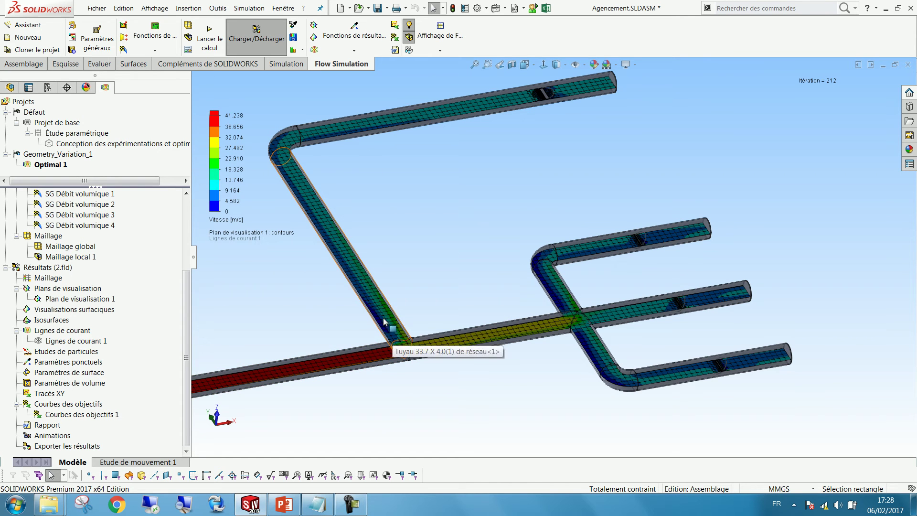
{"action": "scroll", "coordinate": [698, 171], "scroll_direction": "down", "scroll_amount": 3}
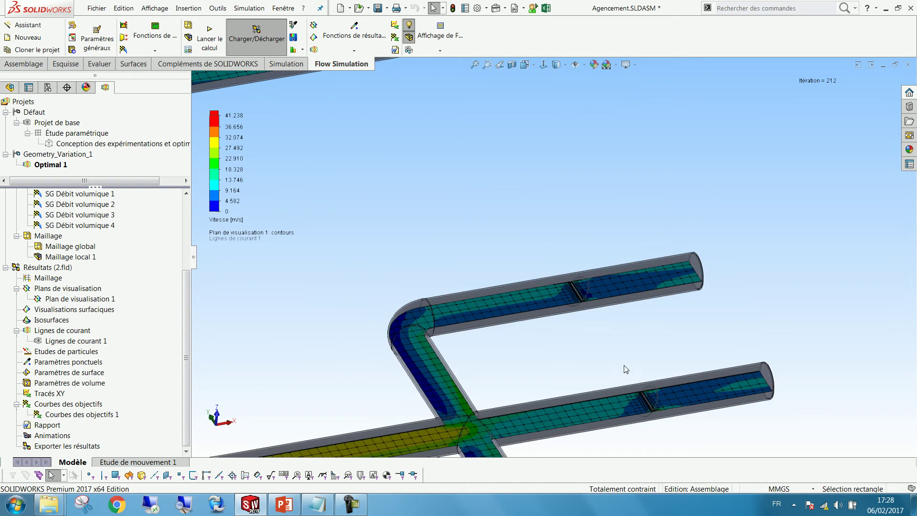
{"action": "scroll", "coordinate": [624, 364], "scroll_direction": "up", "scroll_amount": 3}
{"action": "scroll", "coordinate": [651, 402], "scroll_direction": "down", "scroll_amount": 2}
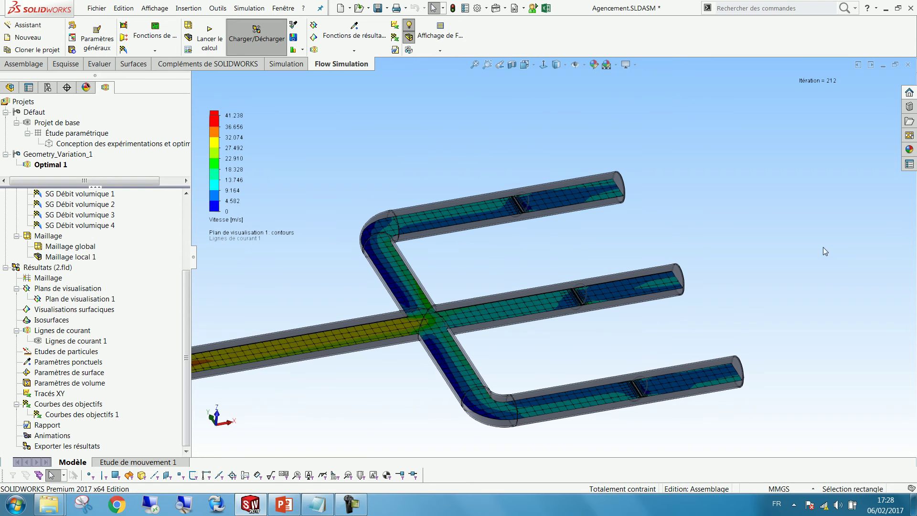
{"action": "middle_click_drag", "start_coordinate": [537, 237], "coordinate": [565, 189]}
{"action": "scroll", "coordinate": [460, 225], "scroll_direction": "up", "scroll_amount": 5}
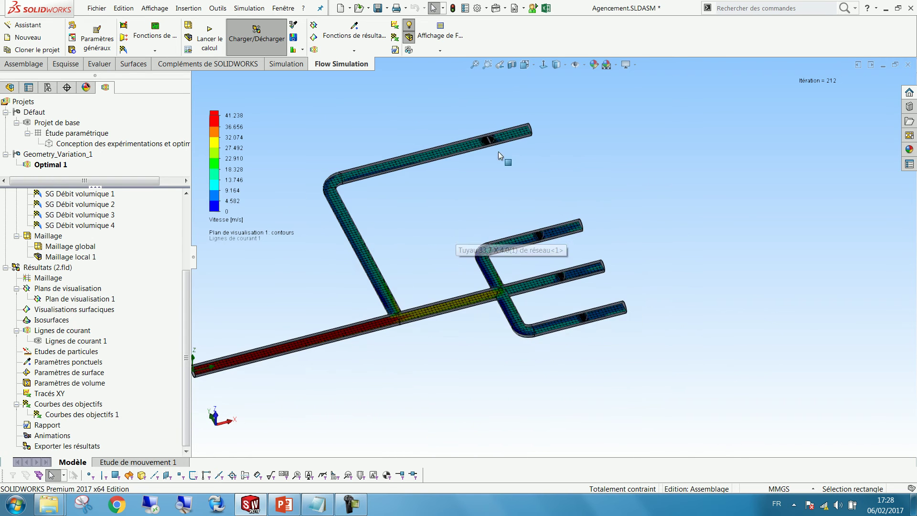
{"action": "scroll", "coordinate": [530, 314], "scroll_direction": "down", "scroll_amount": 3}
{"action": "middle_click_drag", "start_coordinate": [541, 252], "coordinate": [540, 207]}
{"action": "scroll", "coordinate": [463, 126], "scroll_direction": "up", "scroll_amount": 1}
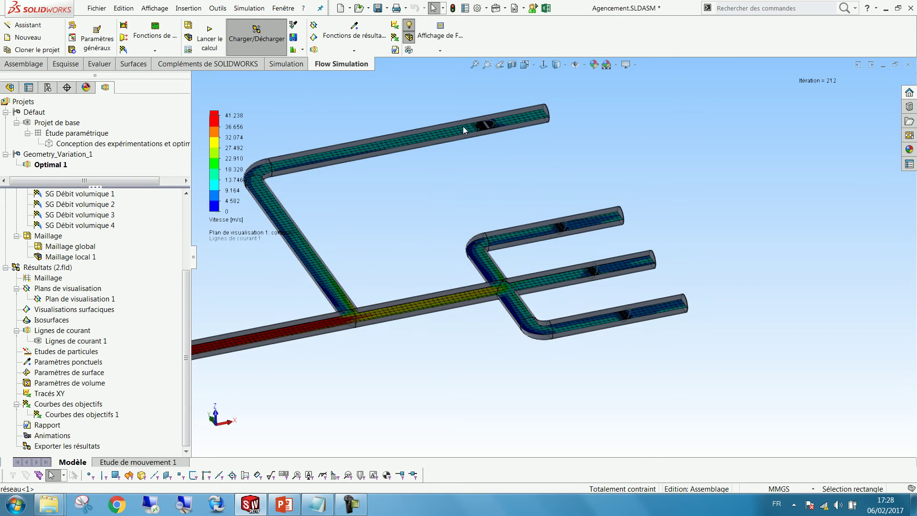
{"action": "scroll", "coordinate": [462, 126], "scroll_direction": "down", "scroll_amount": 1}
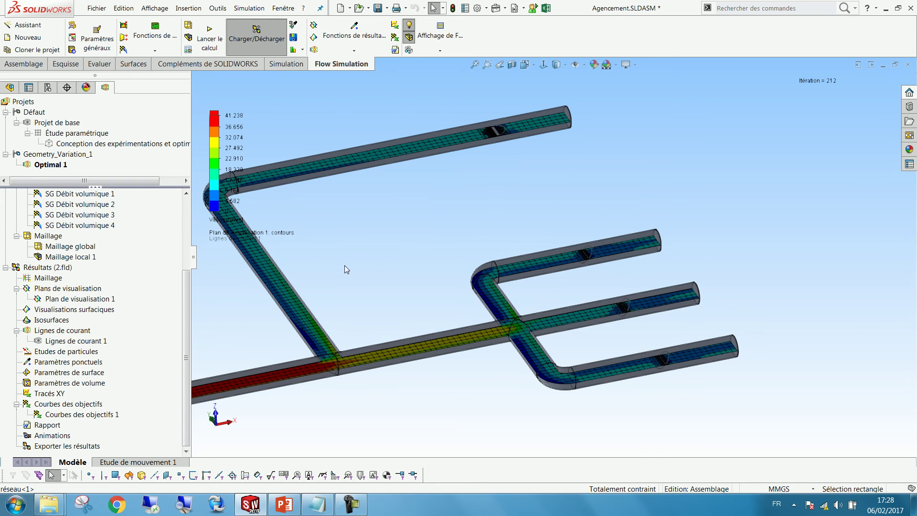
Step: Hide the Plan de visualisation 1 cut plot and show the Lignes de courant 1 flow trajectories instead
{"action": "right_click", "coordinate": [61, 300]}
{"action": "left_click", "coordinate": [117, 323]}
{"action": "right_click", "coordinate": [66, 341]}
{"action": "left_click", "coordinate": [95, 363]}
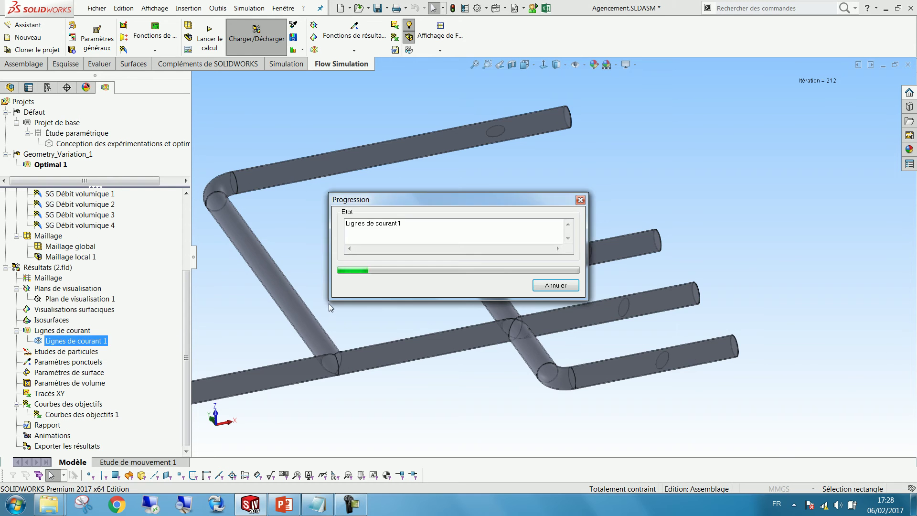
{"action": "left_click", "coordinate": [241, 329]}
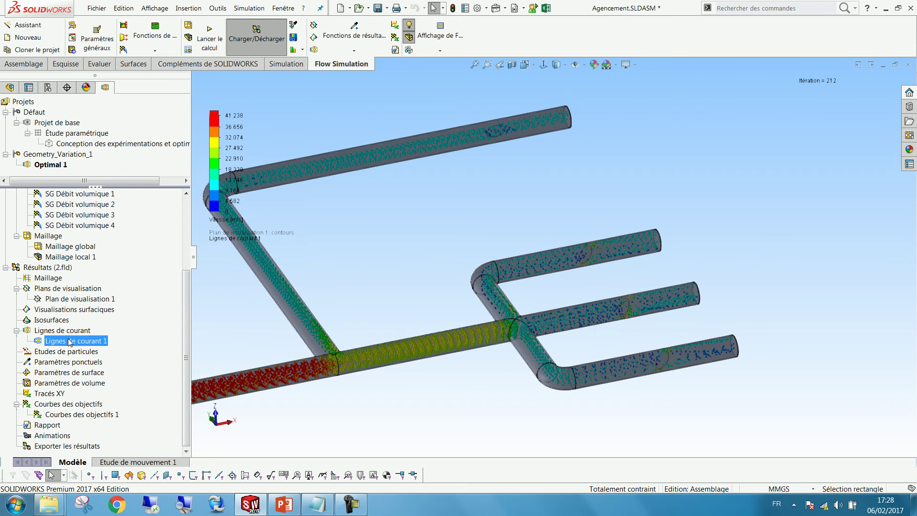
Step: Play the animation of the Lignes de courant 1 flow trajectories
{"action": "right_click", "coordinate": [68, 341]}
{"action": "left_click", "coordinate": [98, 255]}
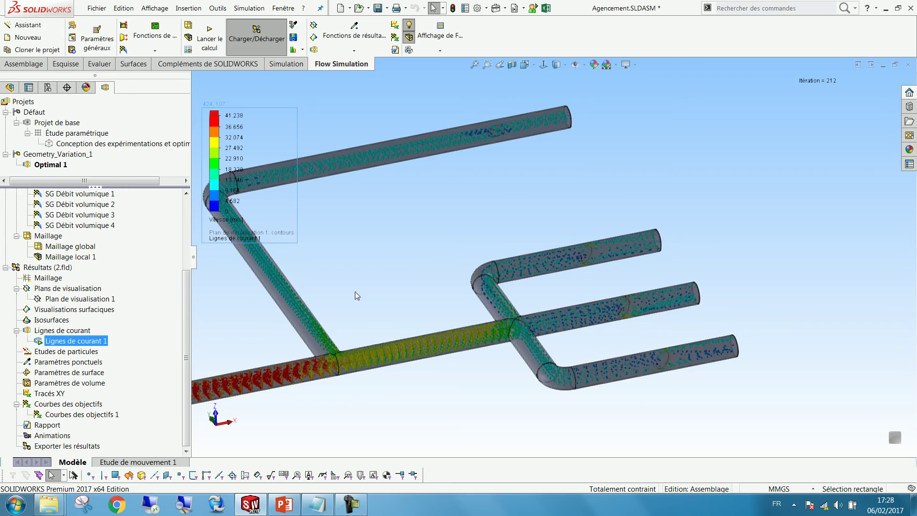
{"action": "left_click", "coordinate": [333, 390]}
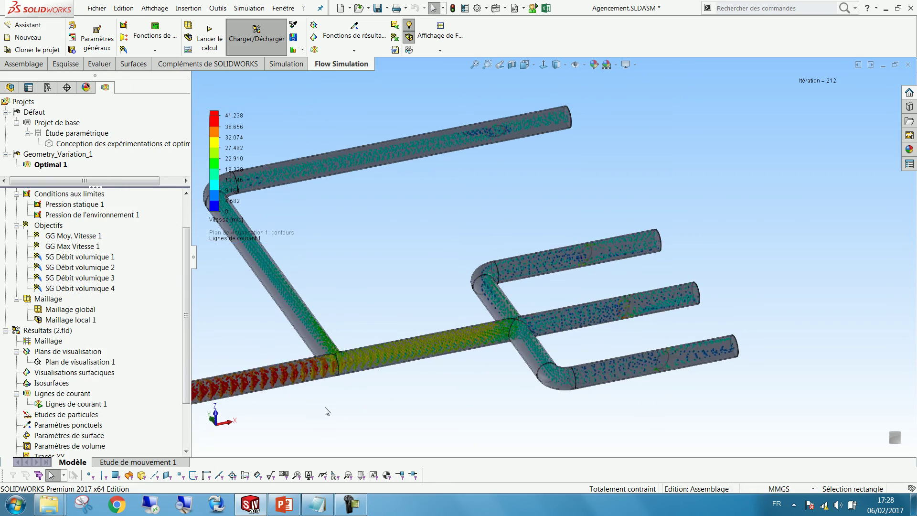
Step: Examine the animated flow trajectories from the inlet pipe through the junctions to the four outlets
{"action": "scroll", "coordinate": [292, 338], "scroll_direction": "down", "scroll_amount": 5}
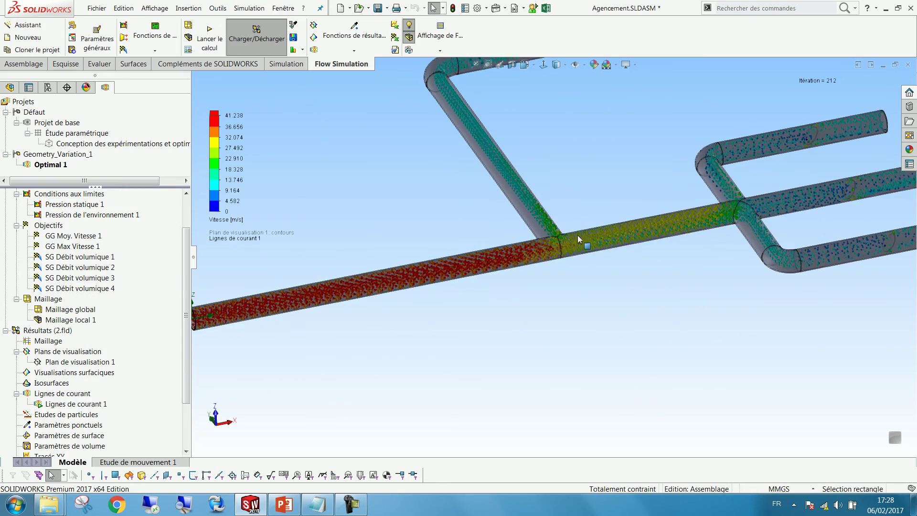
{"action": "scroll", "coordinate": [577, 236], "scroll_direction": "down", "scroll_amount": 3}
{"action": "middle_click_drag", "start_coordinate": [561, 196], "coordinate": [576, 239]}
{"action": "scroll", "coordinate": [690, 162], "scroll_direction": "up", "scroll_amount": 4}
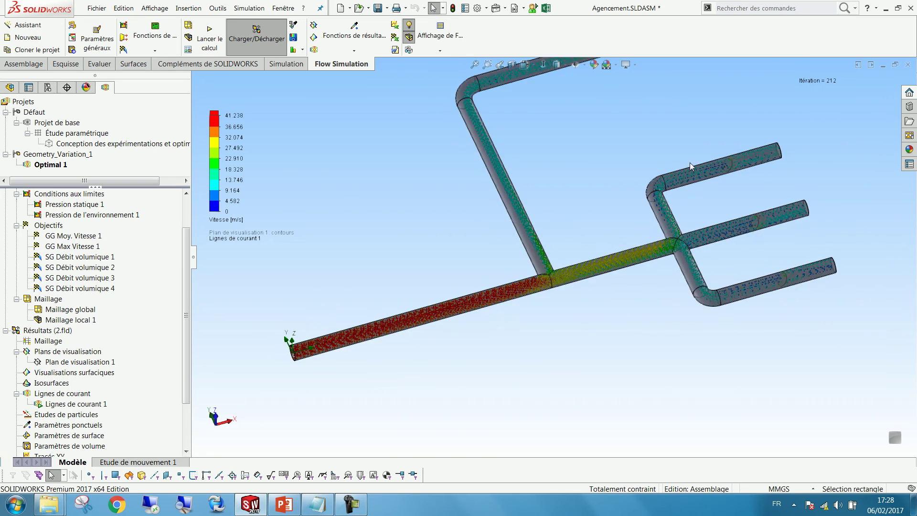
{"action": "scroll", "coordinate": [697, 142], "scroll_direction": "up", "scroll_amount": 1}
{"action": "scroll", "coordinate": [698, 142], "scroll_direction": "down", "scroll_amount": 1}
{"action": "scroll", "coordinate": [666, 131], "scroll_direction": "up", "scroll_amount": 1}
{"action": "scroll", "coordinate": [666, 132], "scroll_direction": "down", "scroll_amount": 1}
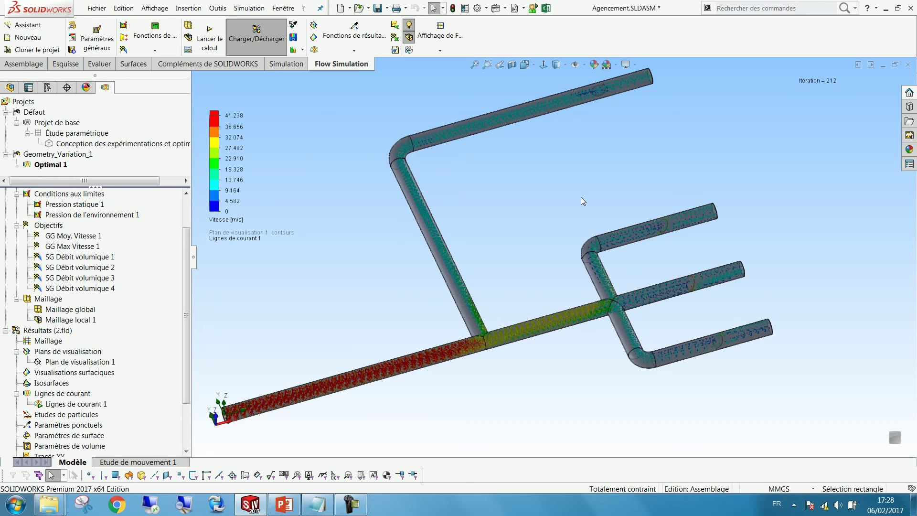
{"action": "mouse_move", "coordinate": [562, 192]}
{"action": "middle_mouse_down"}
{"action": "mouse_move", "coordinate": [559, 149]}
{"action": "mouse_move", "coordinate": [549, 182]}
{"action": "middle_mouse_up"}
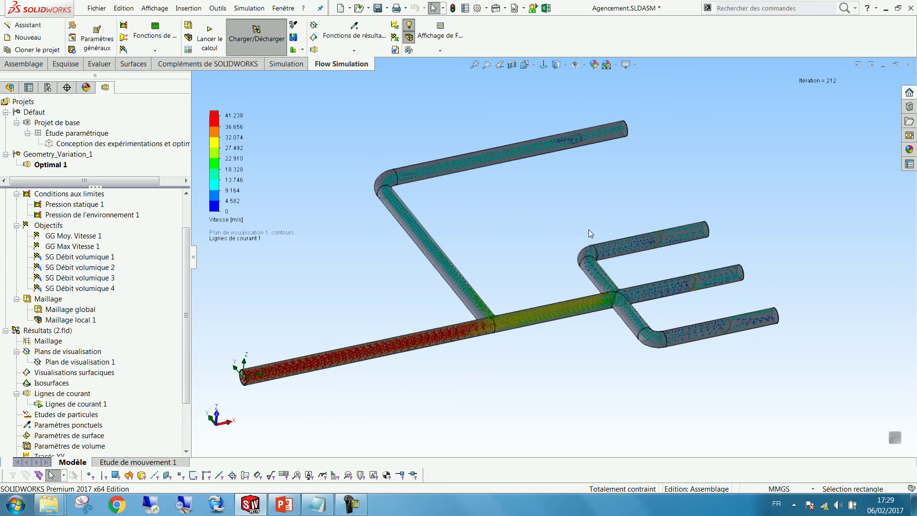
{"action": "scroll", "coordinate": [607, 164], "scroll_direction": "down", "scroll_amount": 2}
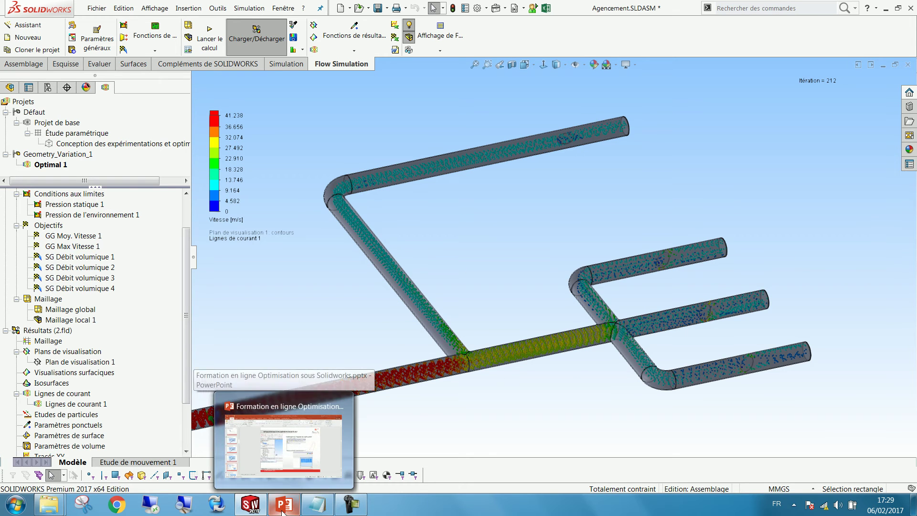
Step: Switch to the PowerPoint training presentation, run the slide show from slide 19 and advance to the slide on defining the number of experiments
{"action": "left_click", "coordinate": [288, 434]}
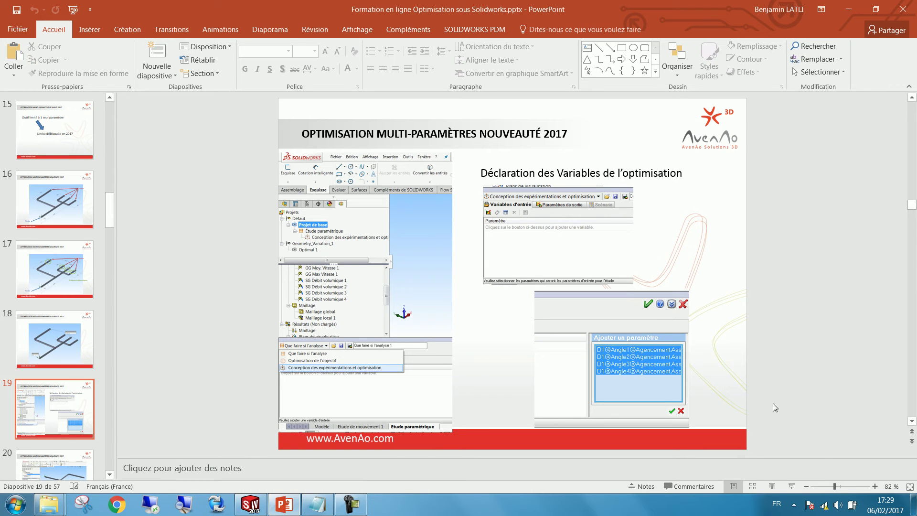
{"action": "left_click", "coordinate": [792, 486]}
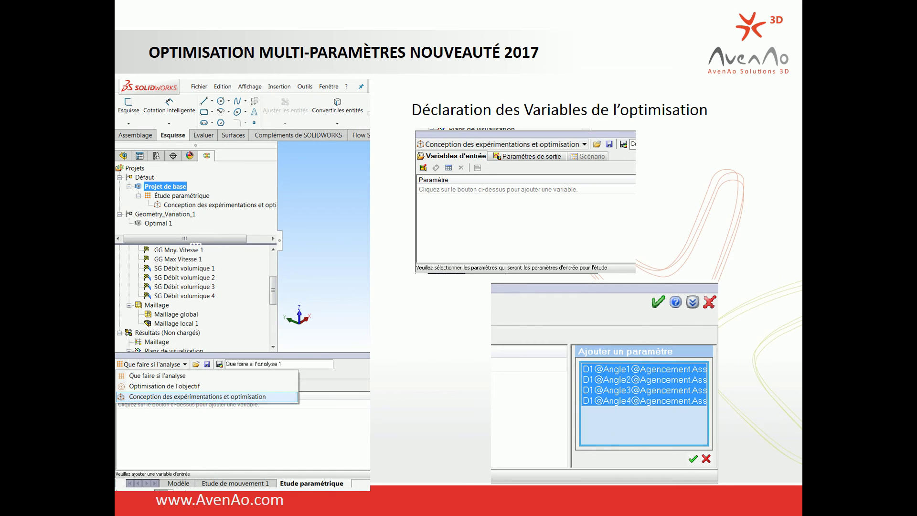
{"action": "left_click", "coordinate": [437, 285]}
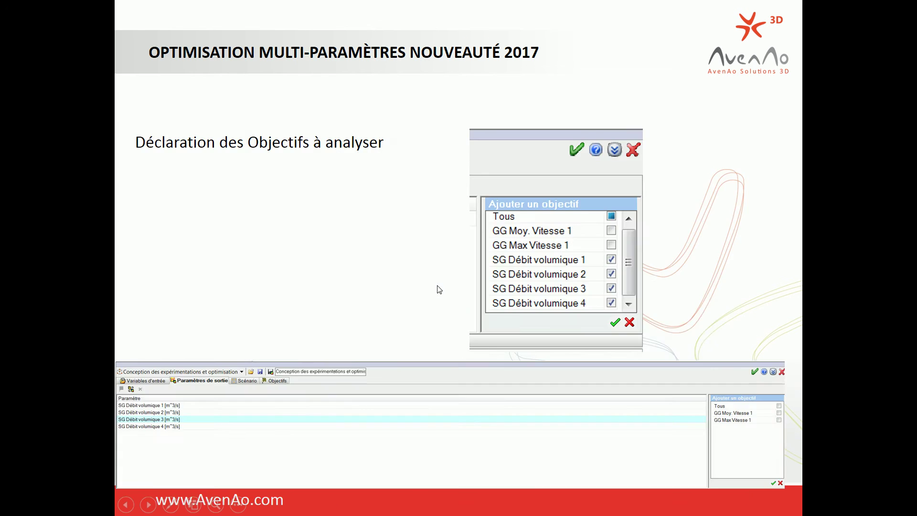
{"action": "left_click", "coordinate": [437, 285]}
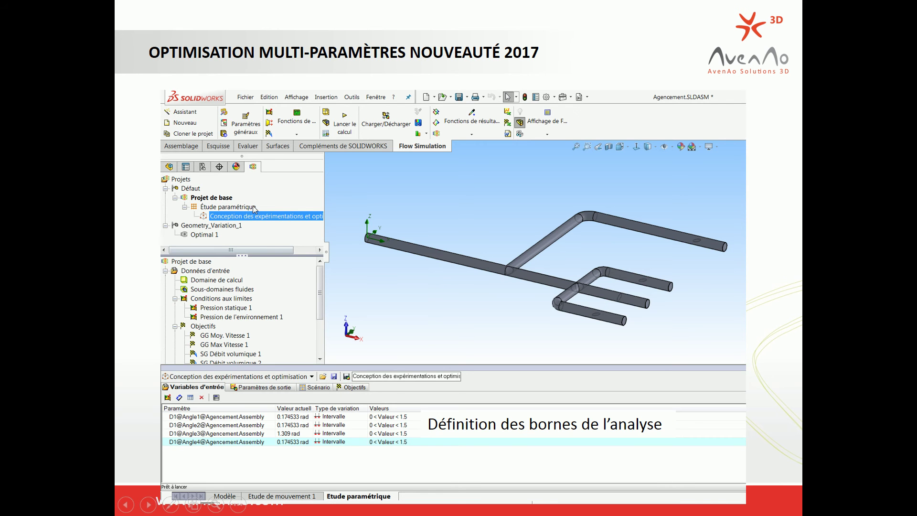
{"action": "key", "text": "Left"}
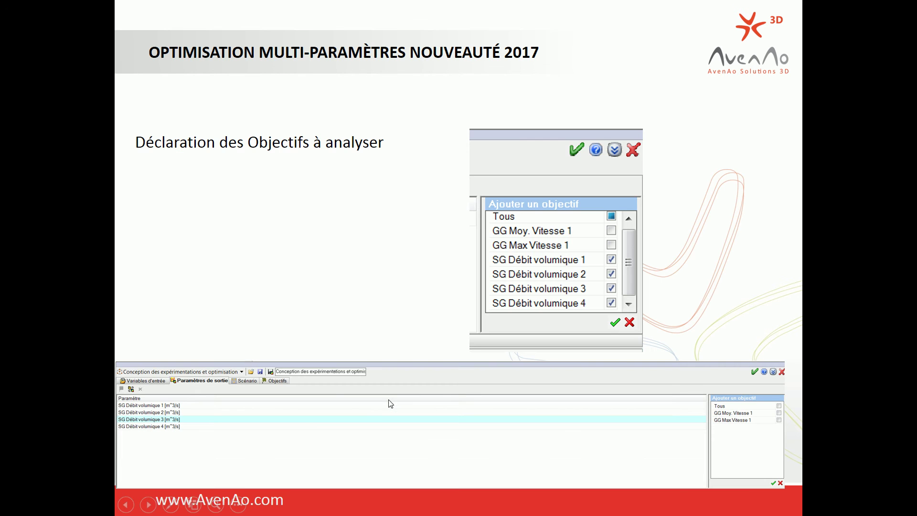
{"action": "left_click", "coordinate": [383, 242]}
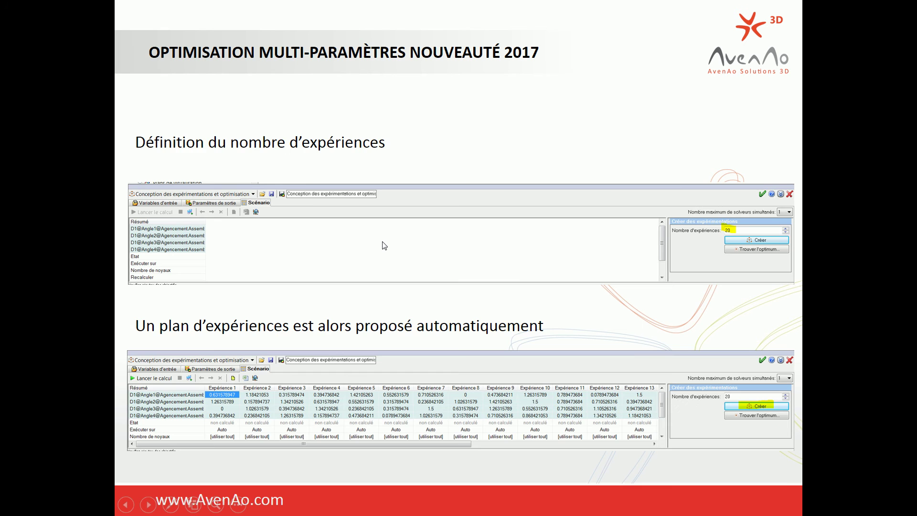
Step: Advance the slide show through the slides on finding the optimal design point to the mechanical simulation parametric optimisation section
{"action": "left_click", "coordinate": [513, 245]}
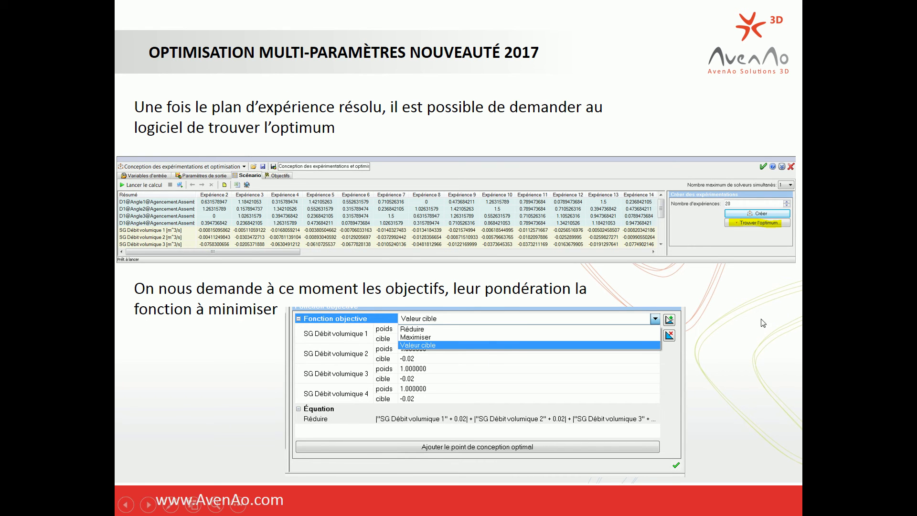
{"action": "left_click", "coordinate": [745, 351]}
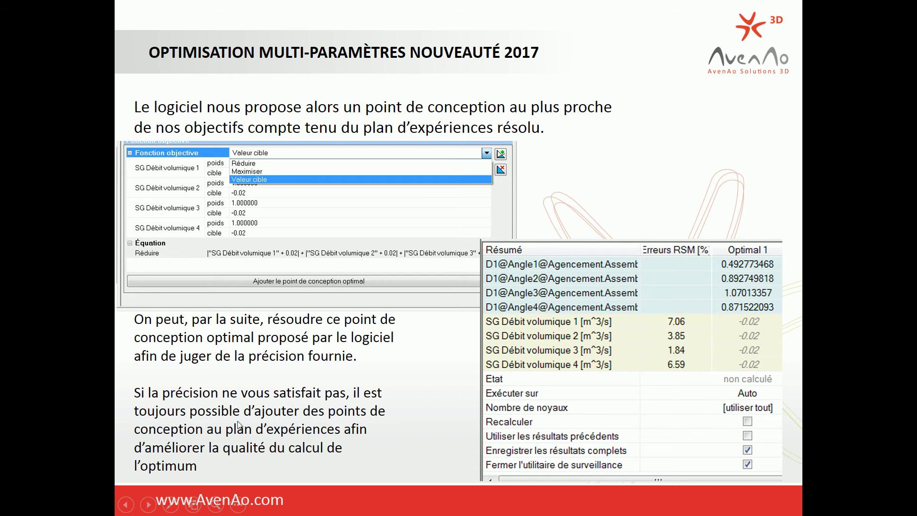
{"action": "left_click", "coordinate": [448, 434]}
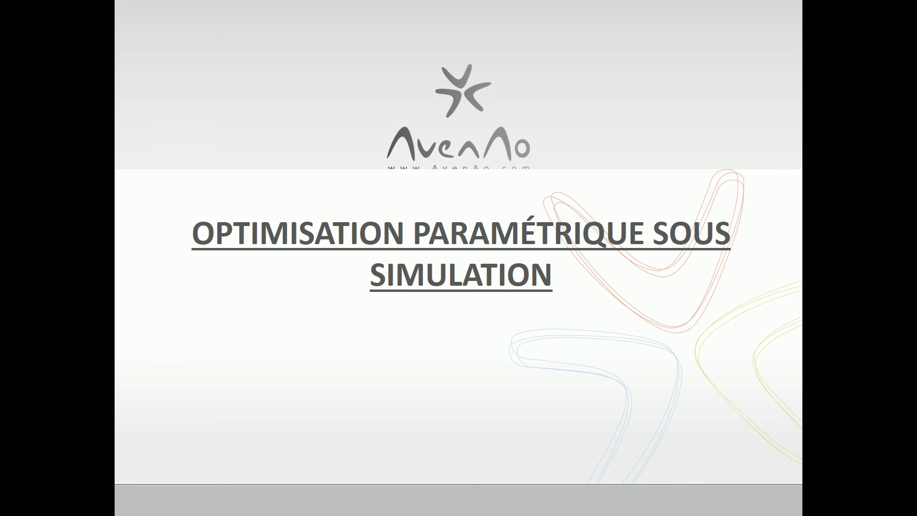
{"action": "key", "text": "Right"}
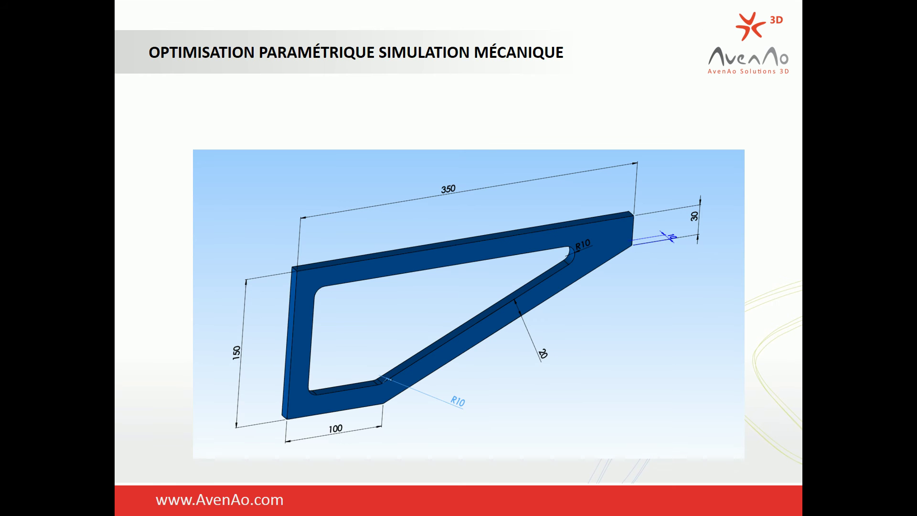
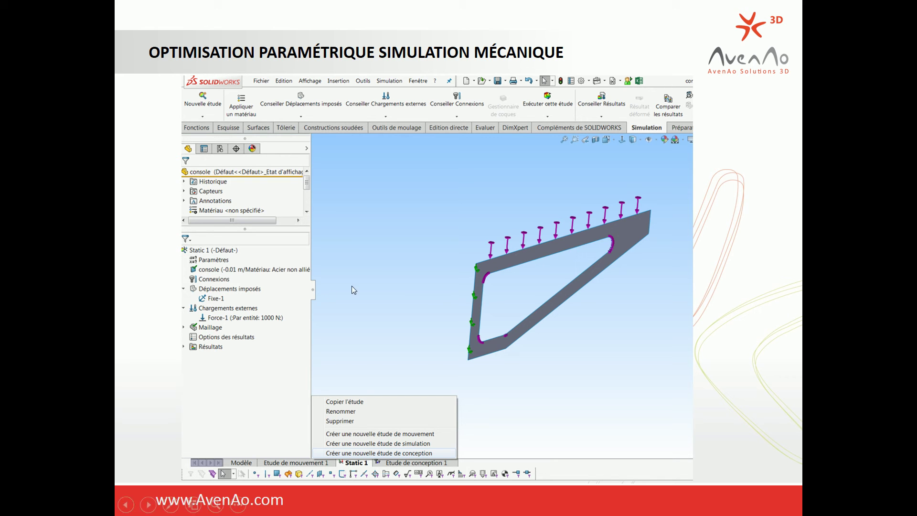
Step: End the slide show, switch to SOLIDWORKS, close the Agencement assembly and open the recent part console.SLDPRT
{"action": "key", "text": "Escape"}
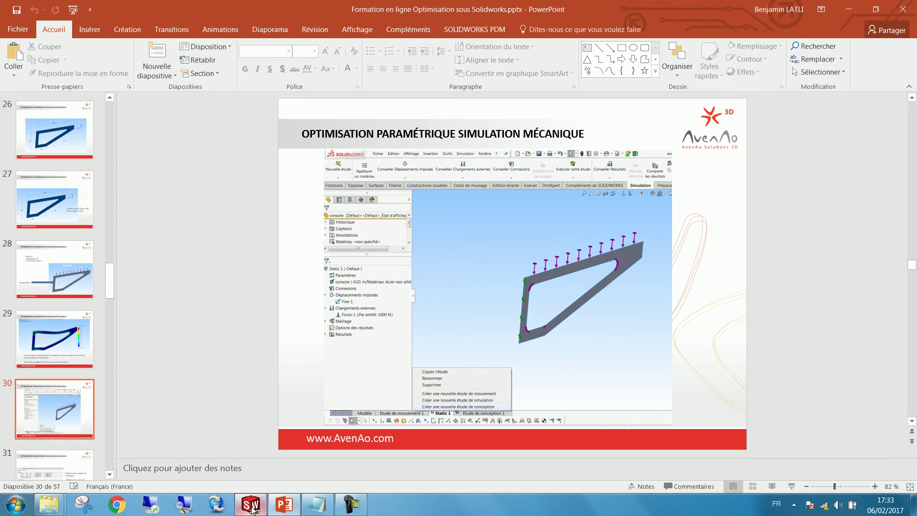
{"action": "left_click", "coordinate": [252, 506]}
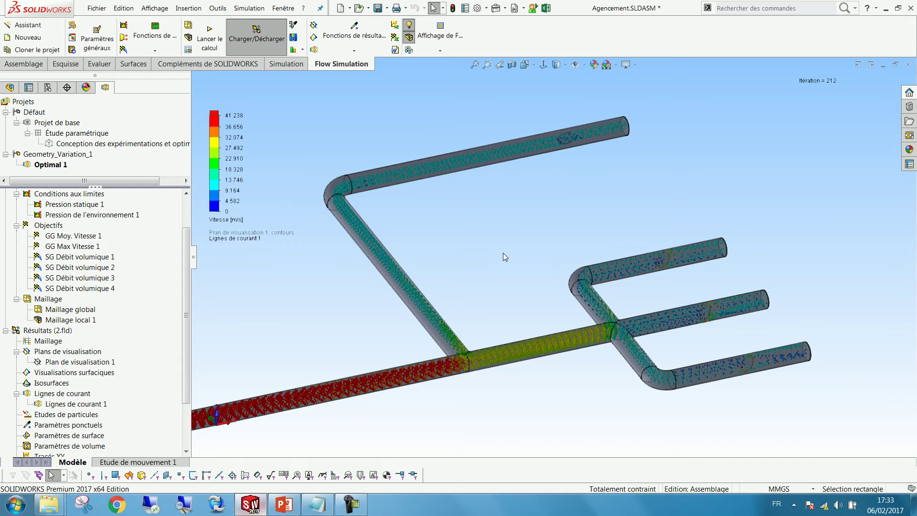
{"action": "left_click", "coordinate": [909, 64]}
{"action": "left_click", "coordinate": [396, 311]}
{"action": "left_click", "coordinate": [98, 8]}
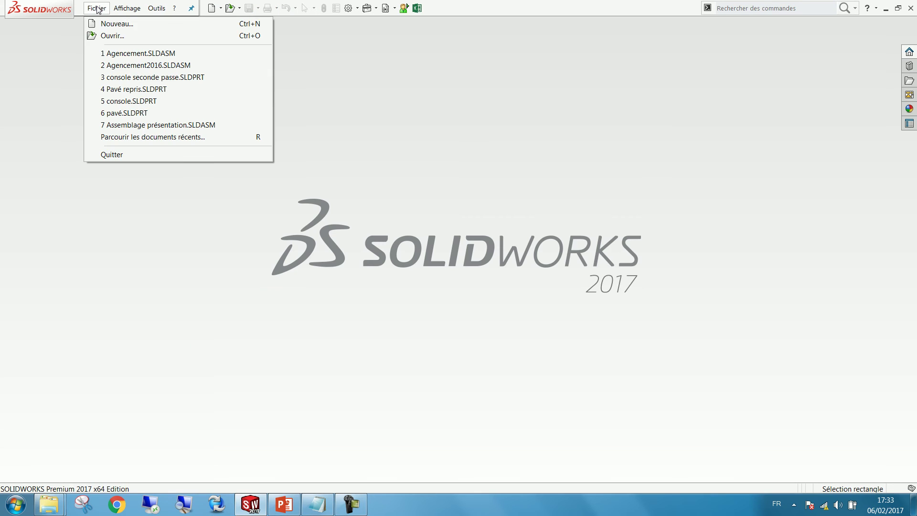
{"action": "left_click", "coordinate": [128, 101]}
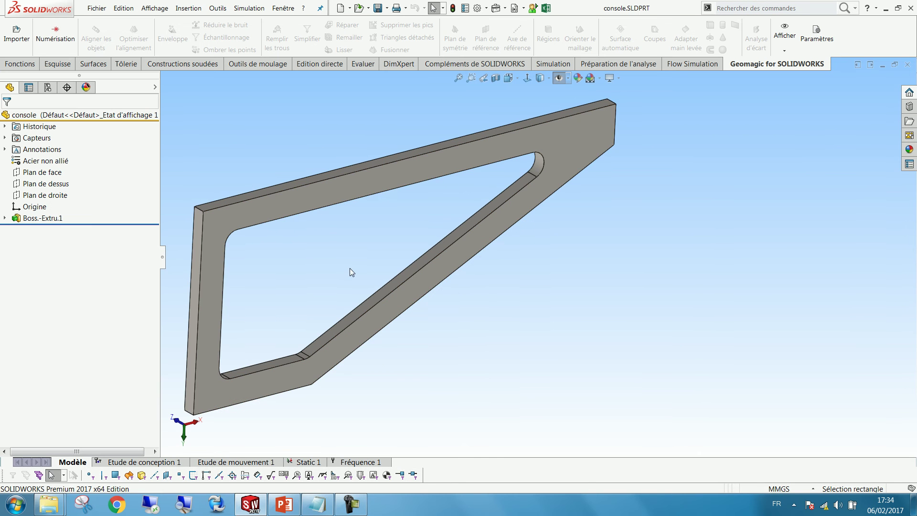
Step: Open the Static 1 study of the bracket and display its Contraintes1 von Mises stress plot
{"action": "middle_click_drag", "start_coordinate": [350, 268], "coordinate": [313, 265]}
{"action": "left_click", "coordinate": [306, 462]}
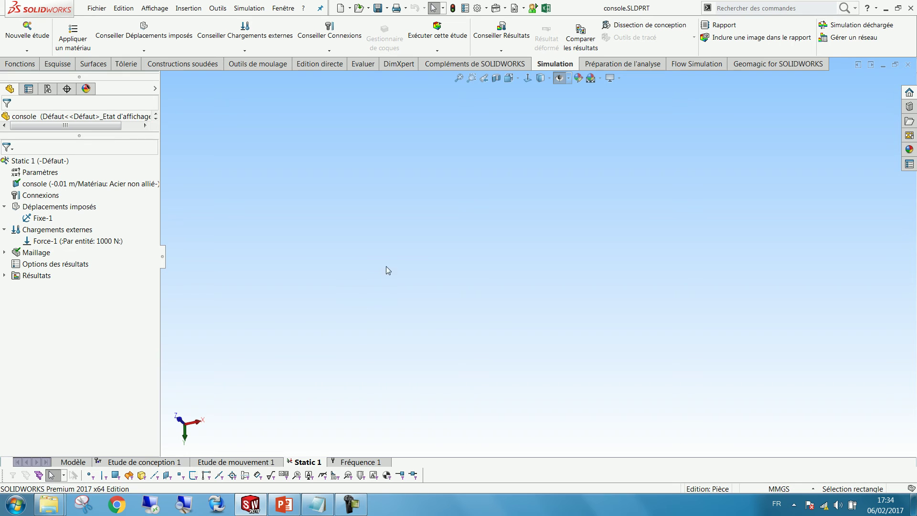
{"action": "right_click", "coordinate": [40, 161]}
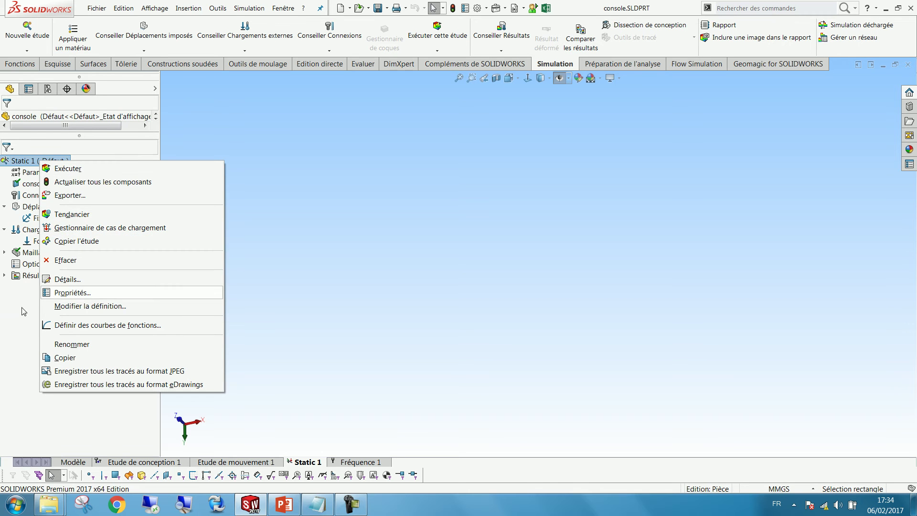
{"action": "left_click", "coordinate": [2, 281]}
{"action": "left_click", "coordinate": [4, 276]}
{"action": "double_click", "coordinate": [50, 288]}
{"action": "scroll", "coordinate": [630, 257], "scroll_direction": "down", "scroll_amount": 10}
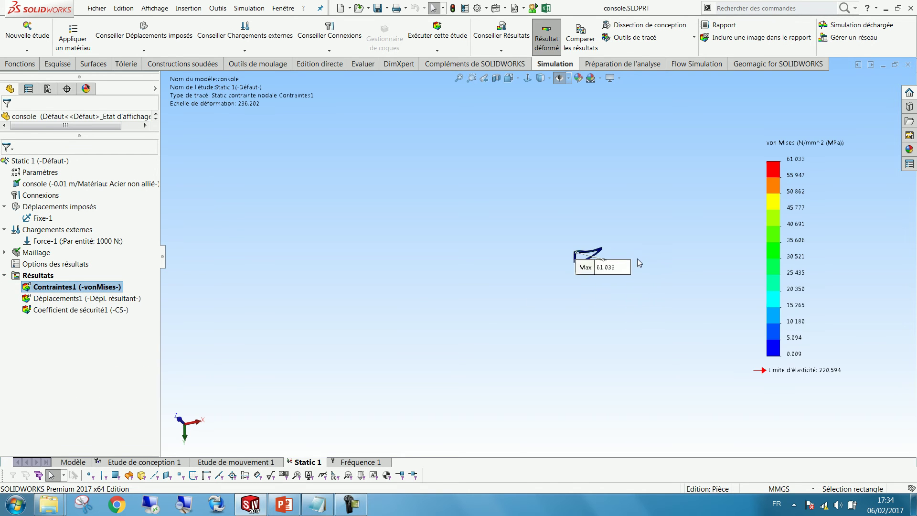
{"action": "middle_click_drag", "start_coordinate": [547, 254], "coordinate": [549, 280]}
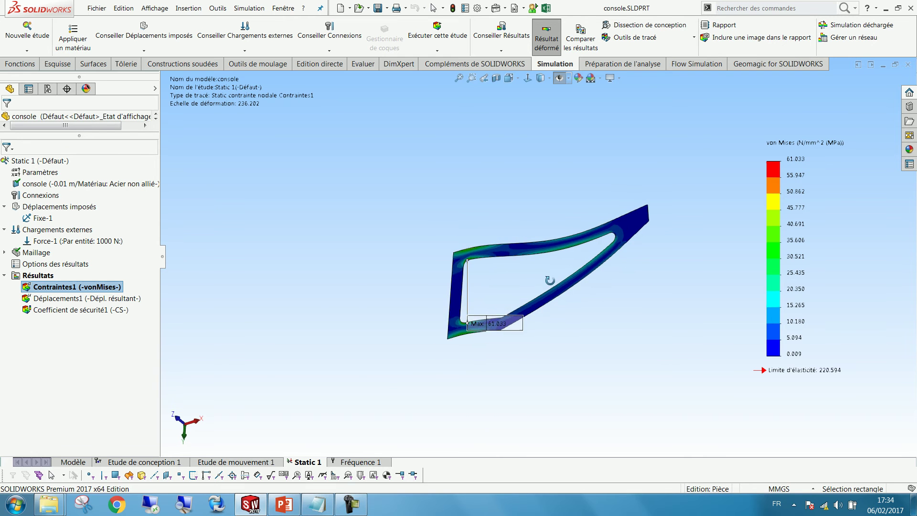
{"action": "scroll", "coordinate": [548, 267], "scroll_direction": "down", "scroll_amount": 4}
{"action": "middle_click_drag", "start_coordinate": [497, 224], "coordinate": [478, 206]}
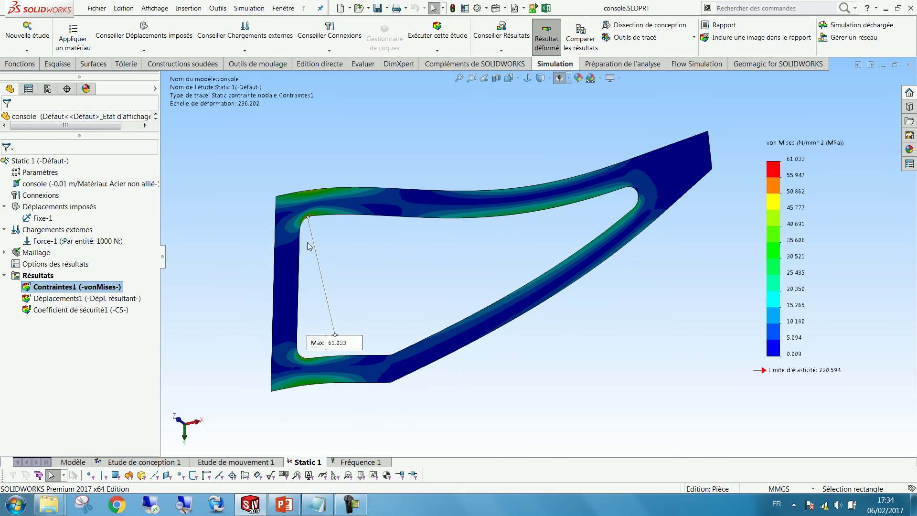
Step: Animate the Contraintes1 stress plot, set the animation speed to 20, and close the animation
{"action": "right_click", "coordinate": [117, 286]}
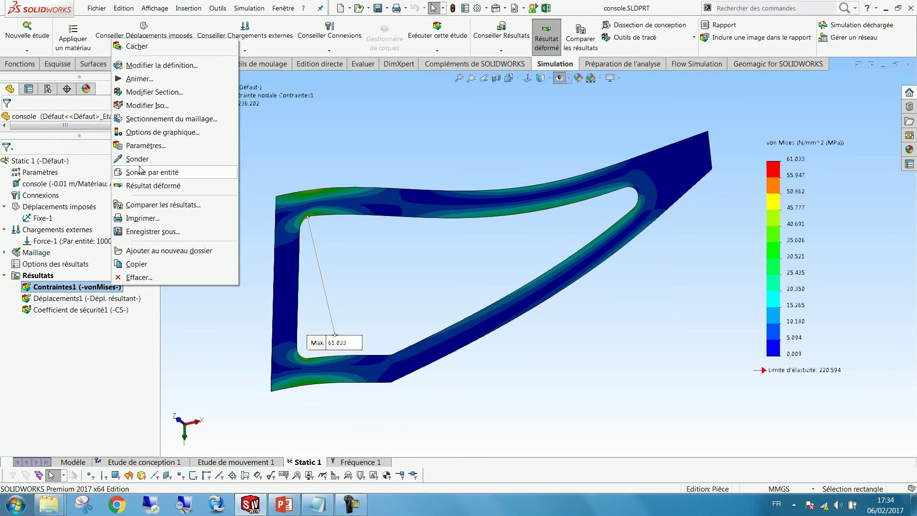
{"action": "left_click", "coordinate": [139, 79]}
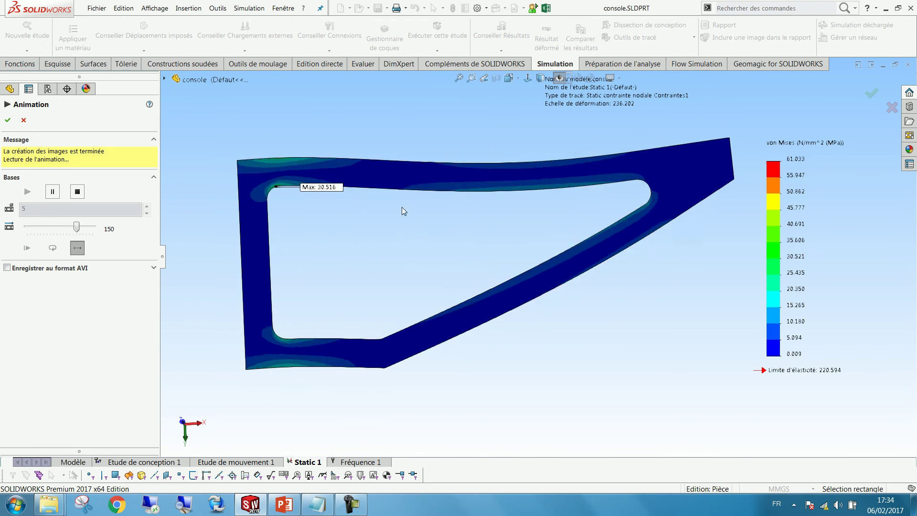
{"action": "left_click_drag", "start_coordinate": [77, 227], "coordinate": [34, 229]}
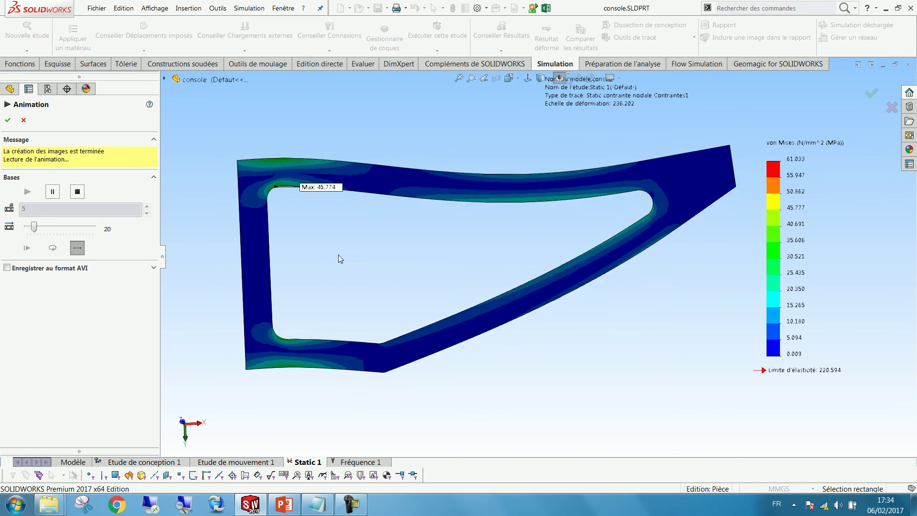
{"action": "left_click", "coordinate": [24, 120]}
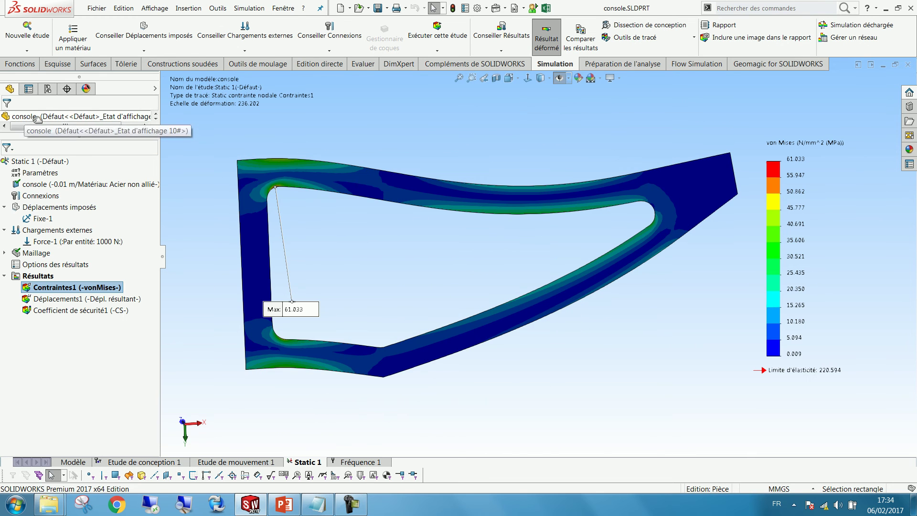
{"action": "middle_click_drag", "start_coordinate": [371, 281], "coordinate": [390, 295]}
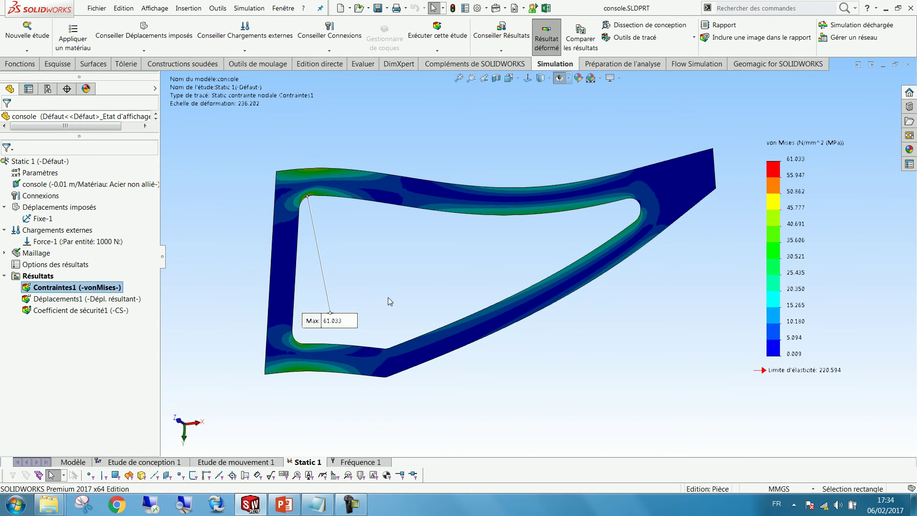
Step: Create a new design study for the console part alongside Static 1
{"action": "right_click", "coordinate": [304, 464]}
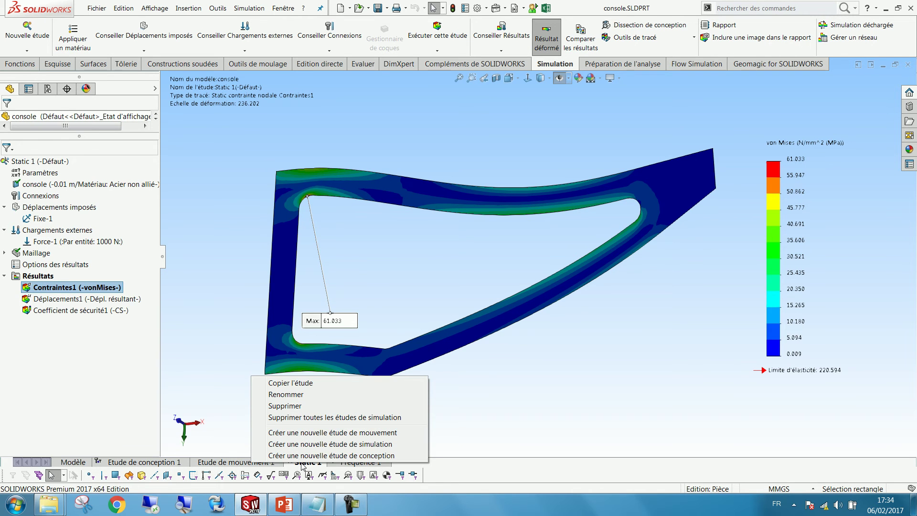
{"action": "left_click", "coordinate": [311, 455]}
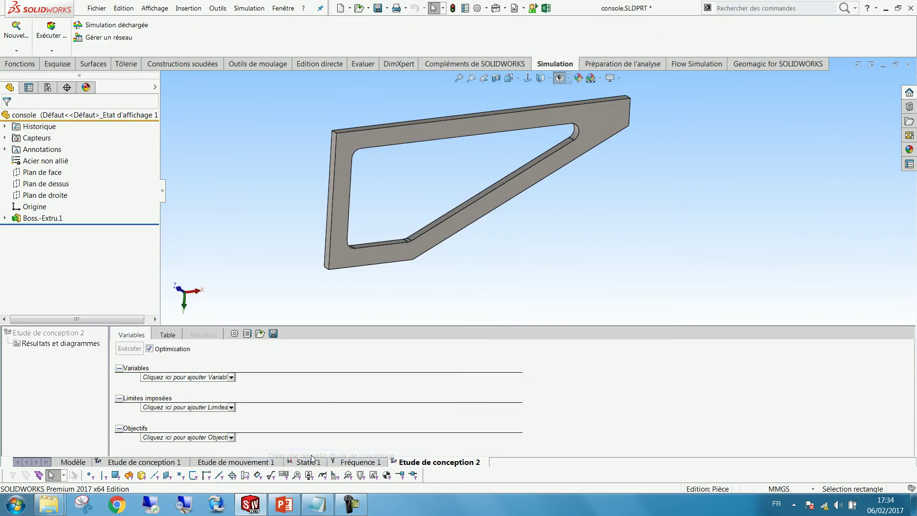
{"action": "middle_click_drag", "start_coordinate": [437, 179], "coordinate": [452, 203]}
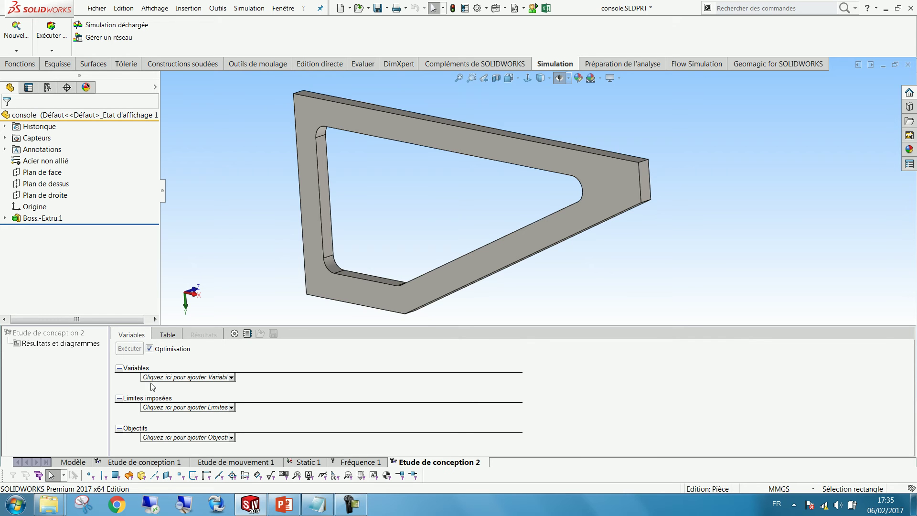
{"action": "left_click", "coordinate": [120, 370]}
{"action": "left_click", "coordinate": [119, 370]}
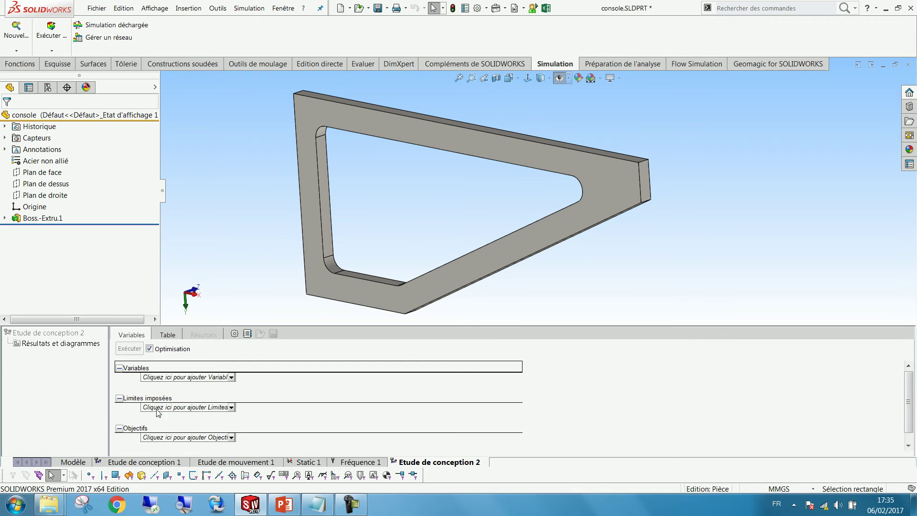
Step: Add a design study variable named Nez, linked to the 30 mm end-height dimension of Boss.-Extru.1
{"action": "left_click", "coordinate": [178, 380]}
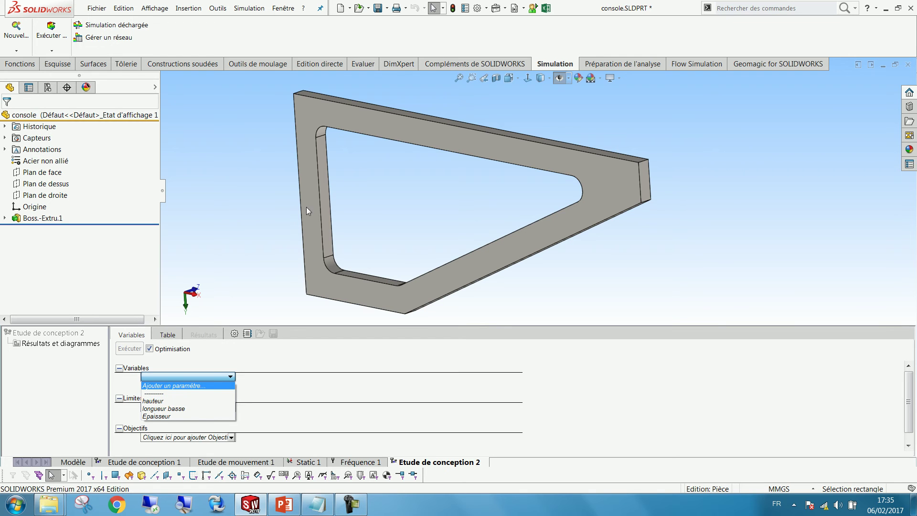
{"action": "left_click", "coordinate": [175, 390]}
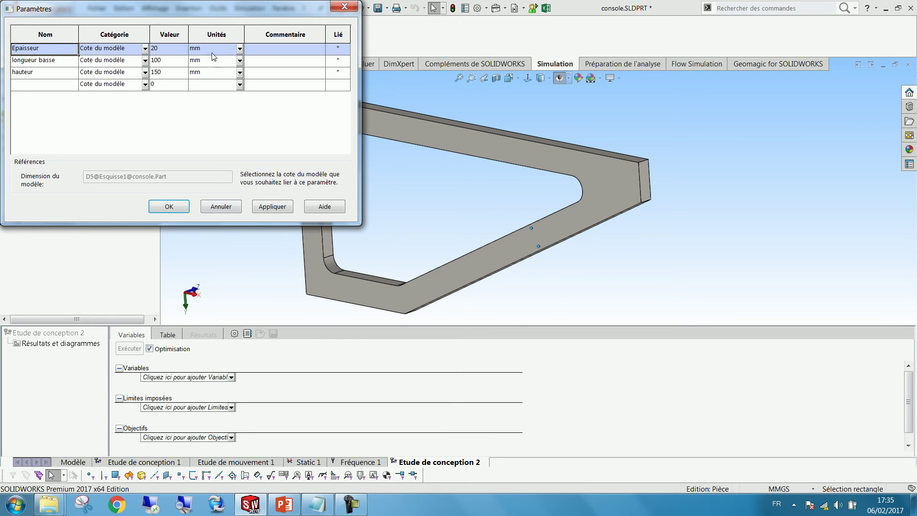
{"action": "left_click_drag", "start_coordinate": [191, 9], "coordinate": [722, 213]}
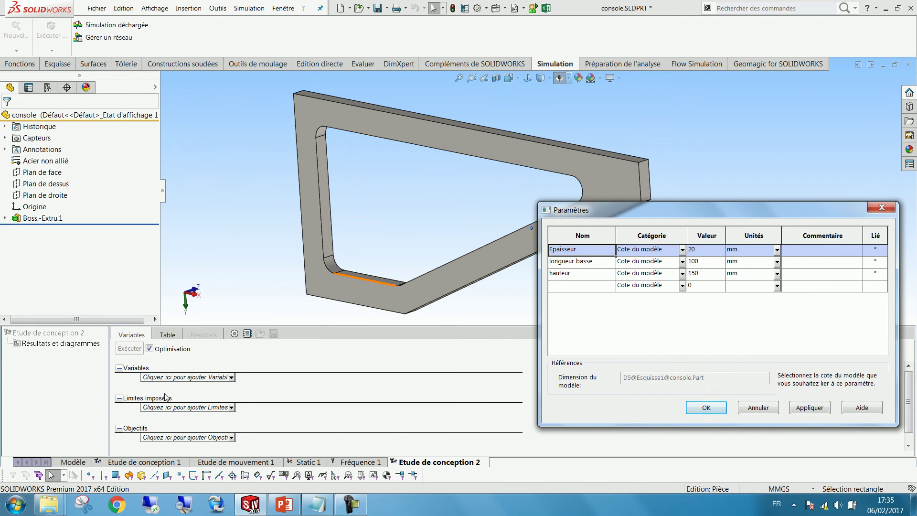
{"action": "left_click", "coordinate": [586, 285]}
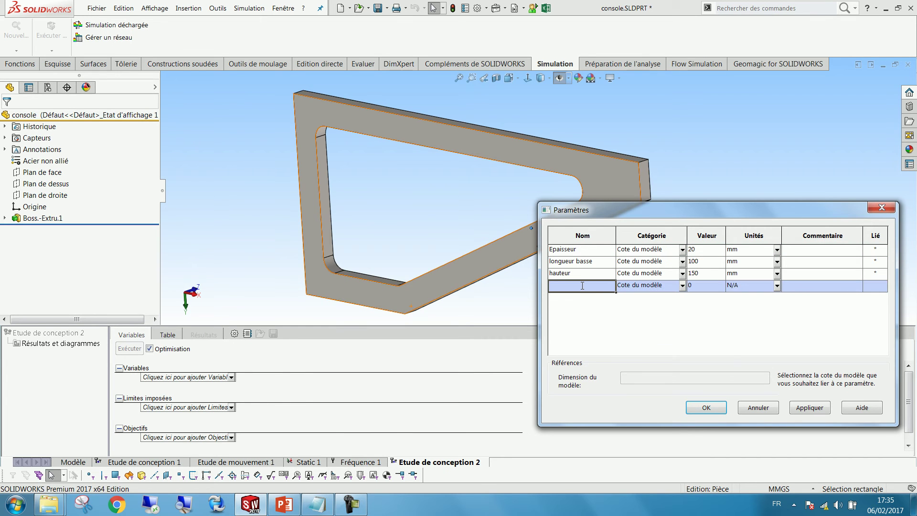
{"action": "left_click", "coordinate": [53, 218]}
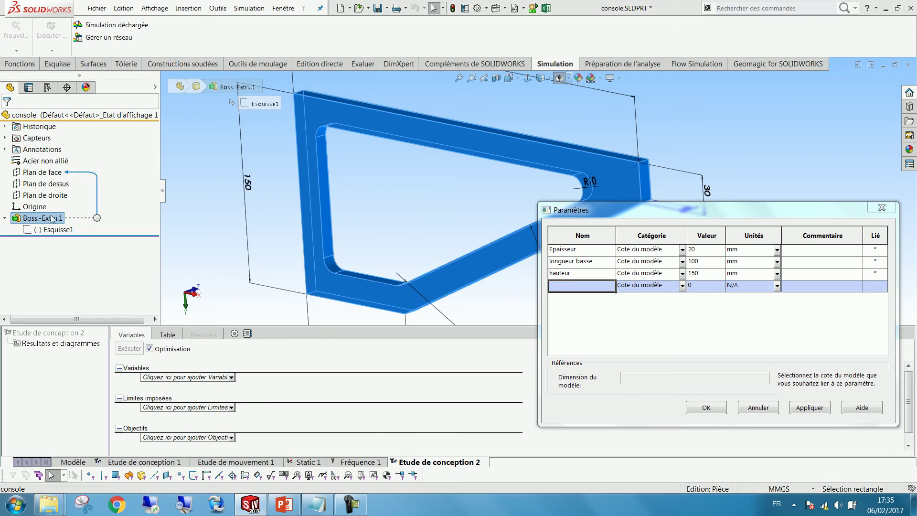
{"action": "scroll", "coordinate": [451, 196], "scroll_direction": "up", "scroll_amount": 5}
{"action": "scroll", "coordinate": [727, 190], "scroll_direction": "down", "scroll_amount": 3}
{"action": "scroll", "coordinate": [317, 179], "scroll_direction": "up", "scroll_amount": 2}
{"action": "scroll", "coordinate": [317, 179], "scroll_direction": "down", "scroll_amount": 1}
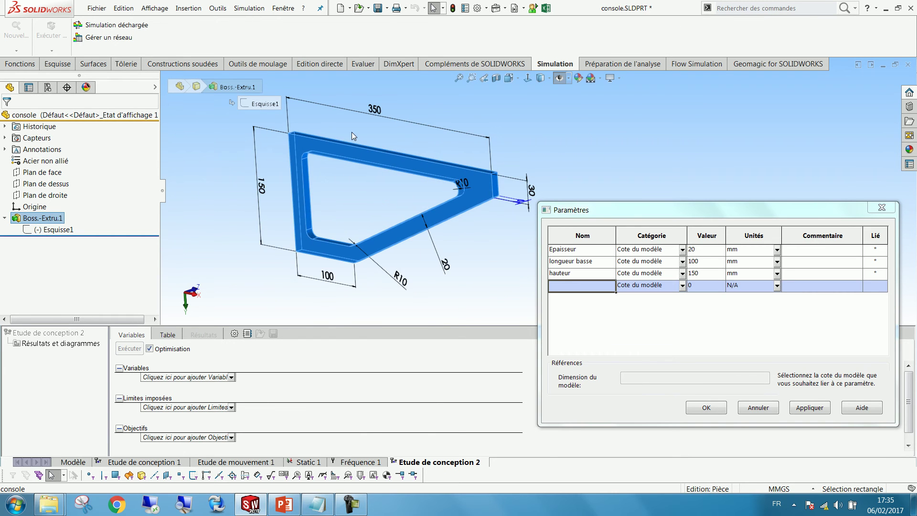
{"action": "left_click", "coordinate": [531, 190]}
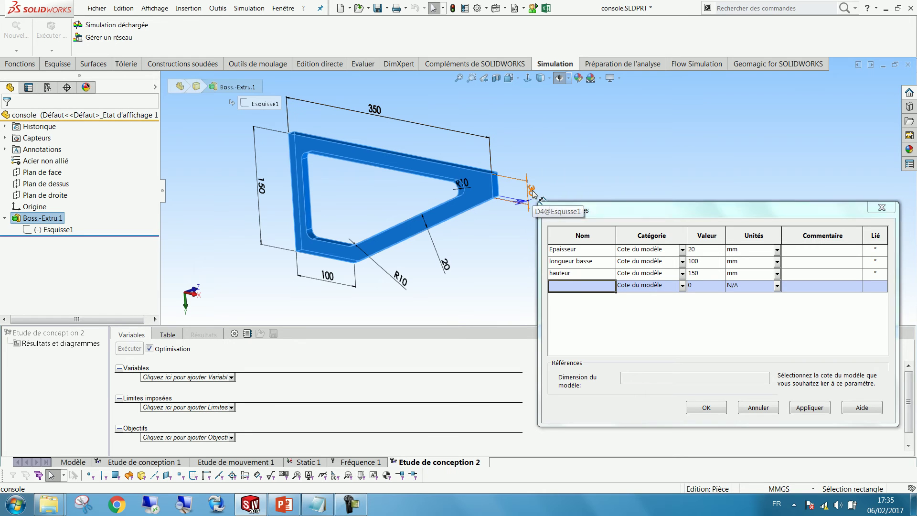
{"action": "left_click", "coordinate": [675, 378]}
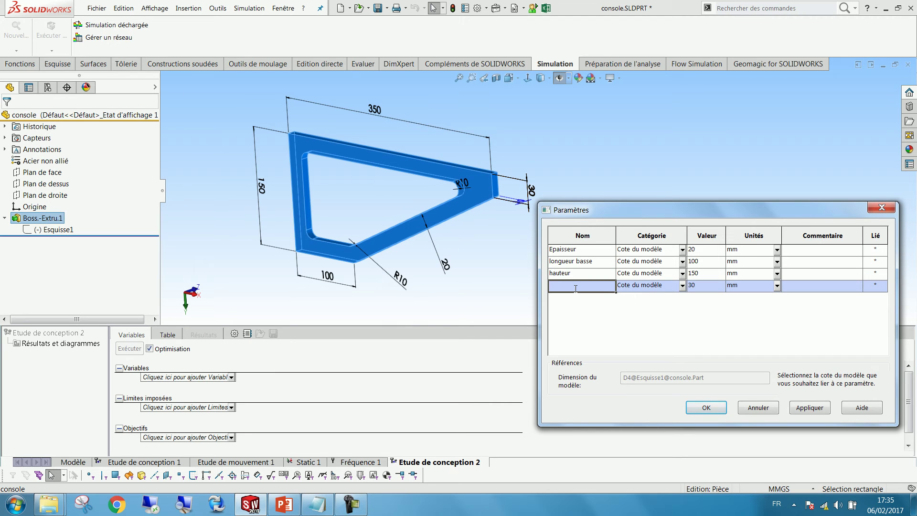
{"action": "type", "text": "Nez"}
{"action": "left_click", "coordinate": [708, 409]}
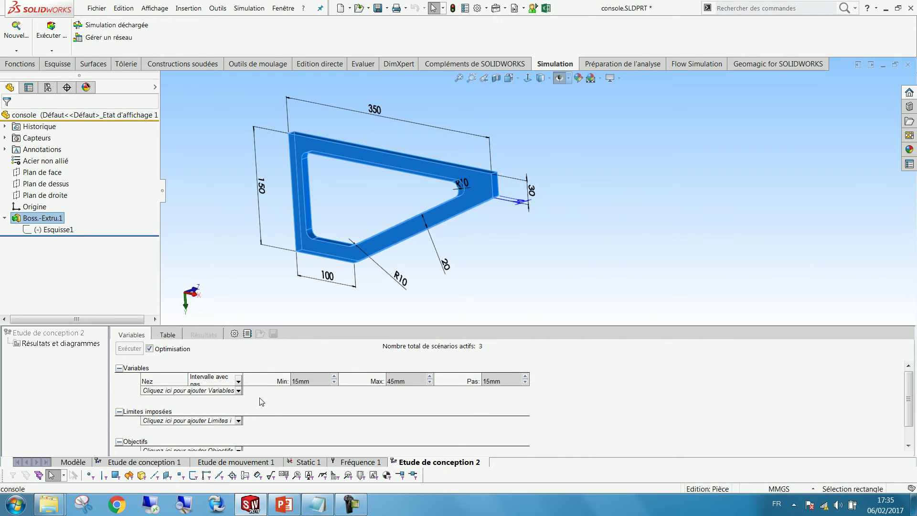
Step: Try discrete values for the Nez variable, then set its variation type to the continuous Intervalle option
{"action": "left_click", "coordinate": [162, 384]}
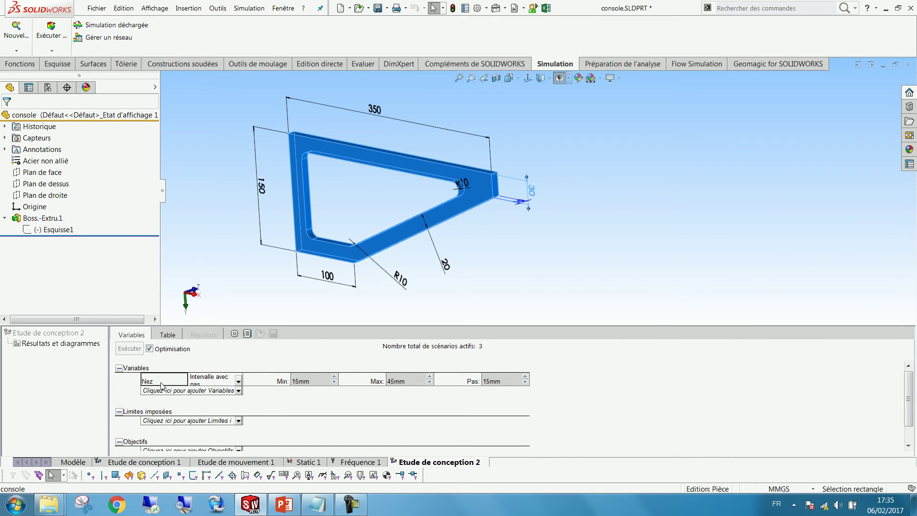
{"action": "left_click", "coordinate": [238, 382]}
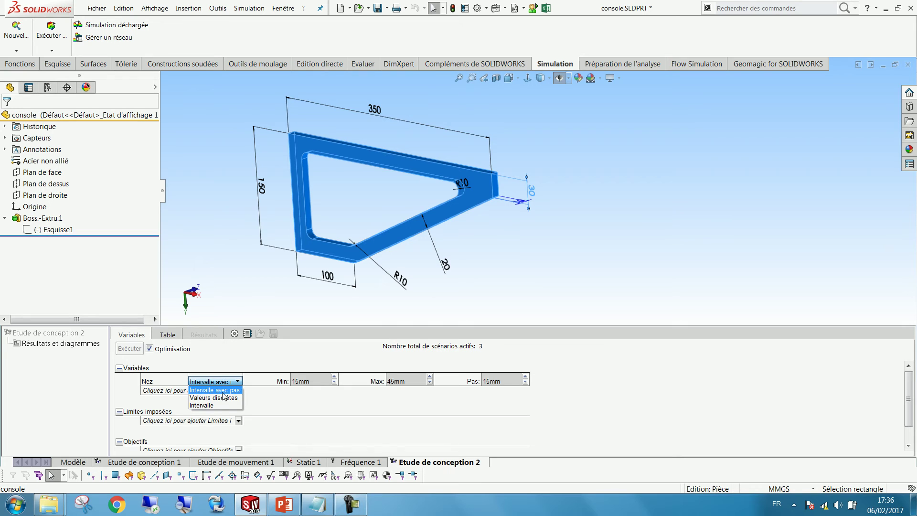
{"action": "left_click", "coordinate": [224, 397]}
{"action": "left_click", "coordinate": [292, 383]}
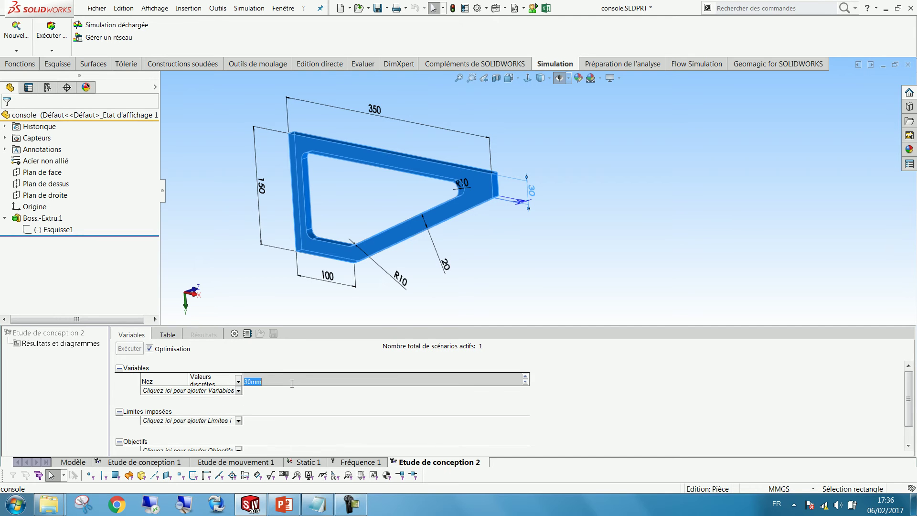
{"action": "type", "text": "1"}
{"action": "left_click", "coordinate": [238, 381]}
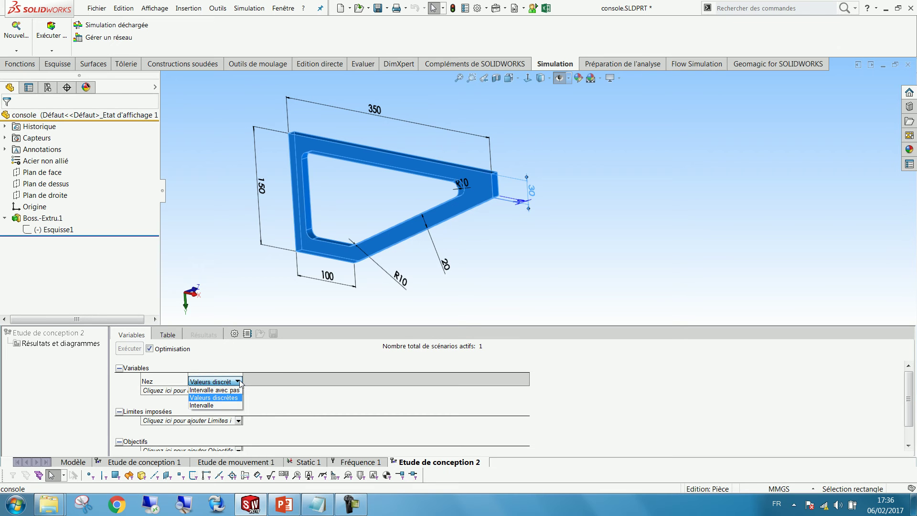
{"action": "left_click", "coordinate": [211, 406]}
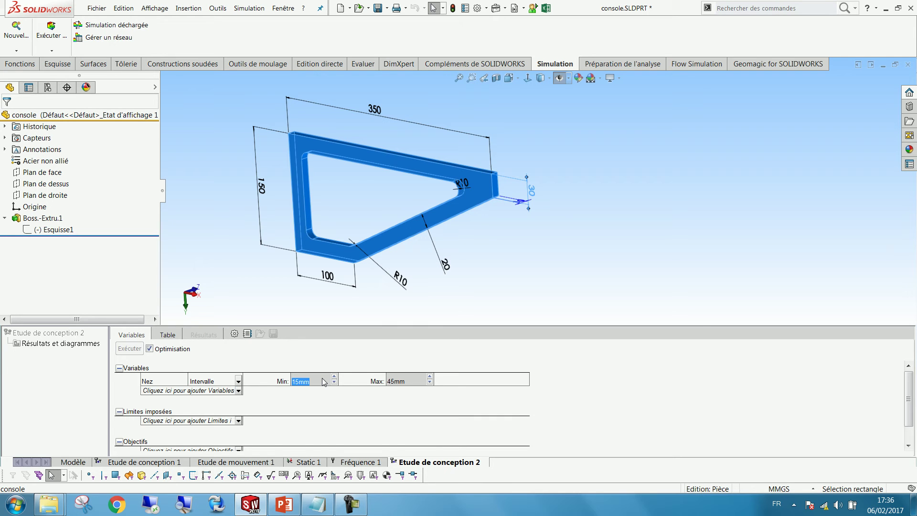
Step: Add a simulation data sensor as a constraint, tracking the model's maximum von Mises stress in N/mm^2 (MPa)
{"action": "left_click_drag", "start_coordinate": [908, 377], "coordinate": [902, 415]}
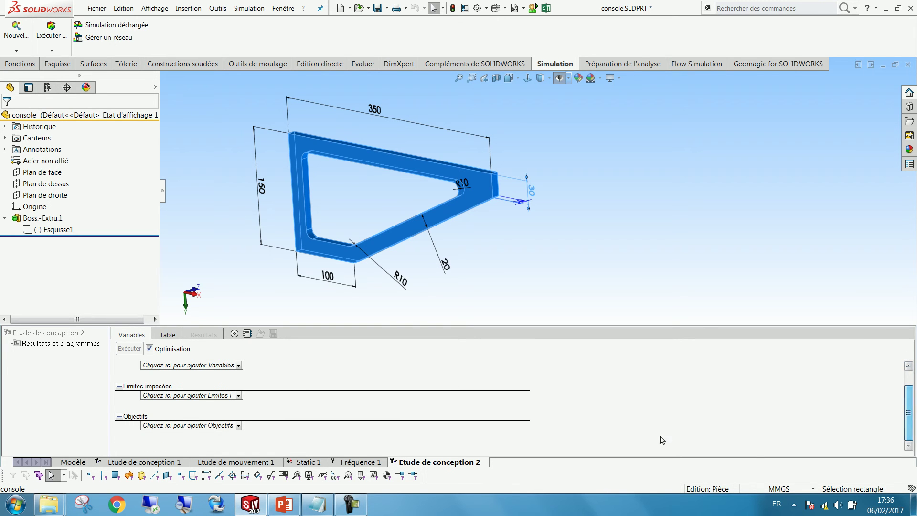
{"action": "left_click", "coordinate": [202, 396]}
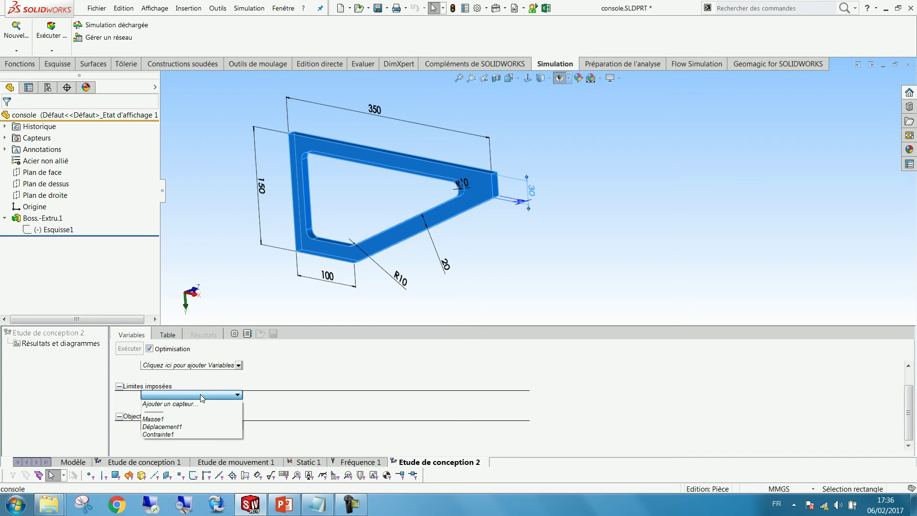
{"action": "left_click", "coordinate": [158, 405]}
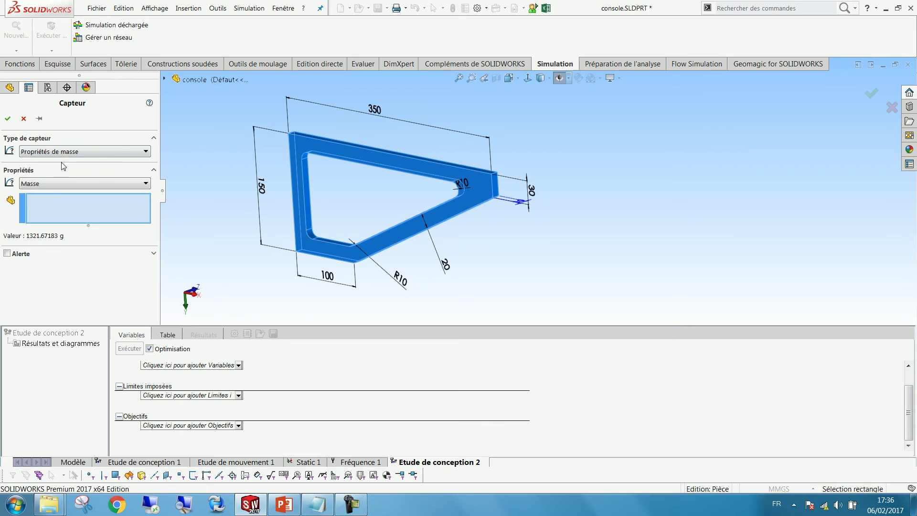
{"action": "left_click", "coordinate": [61, 153]}
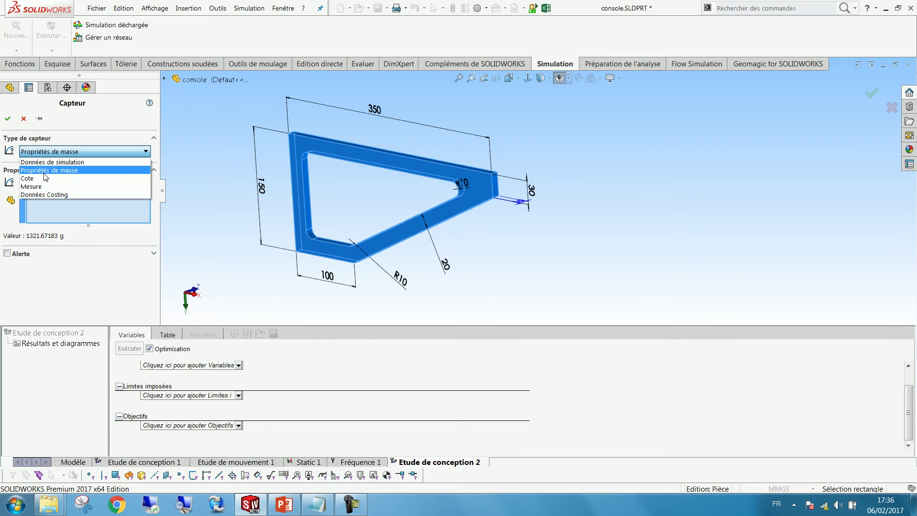
{"action": "left_click", "coordinate": [77, 164]}
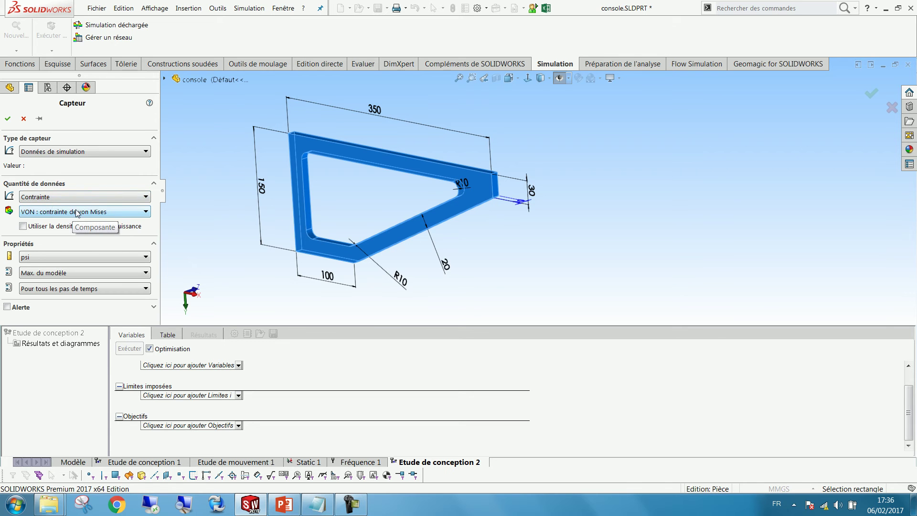
{"action": "left_click", "coordinate": [74, 258]}
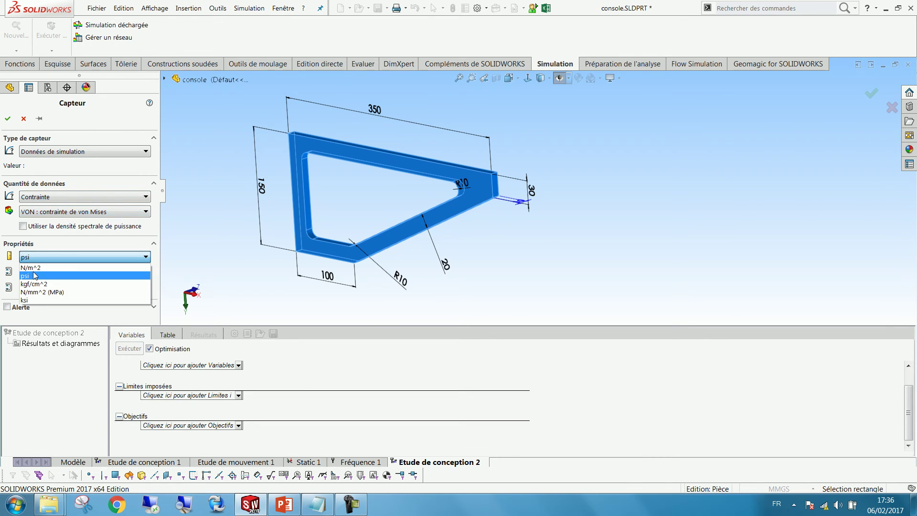
{"action": "left_click", "coordinate": [44, 293]}
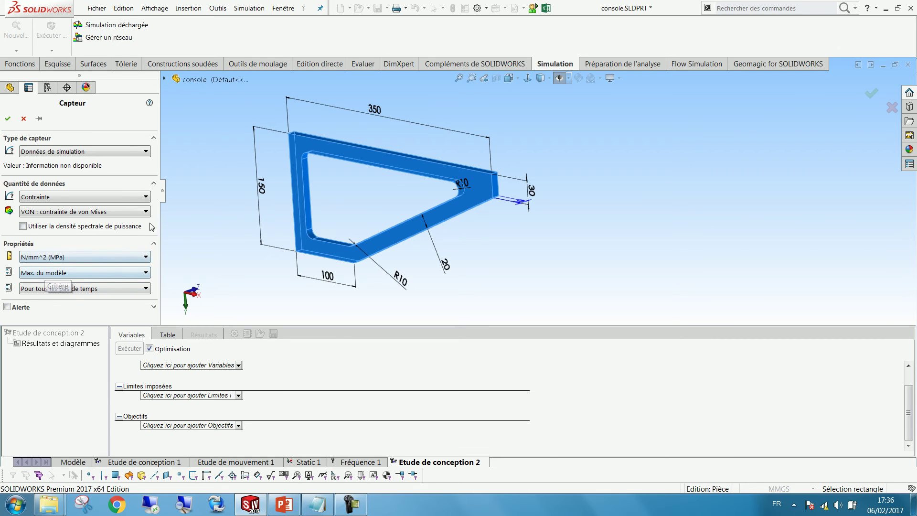
{"action": "left_click", "coordinate": [9, 118]}
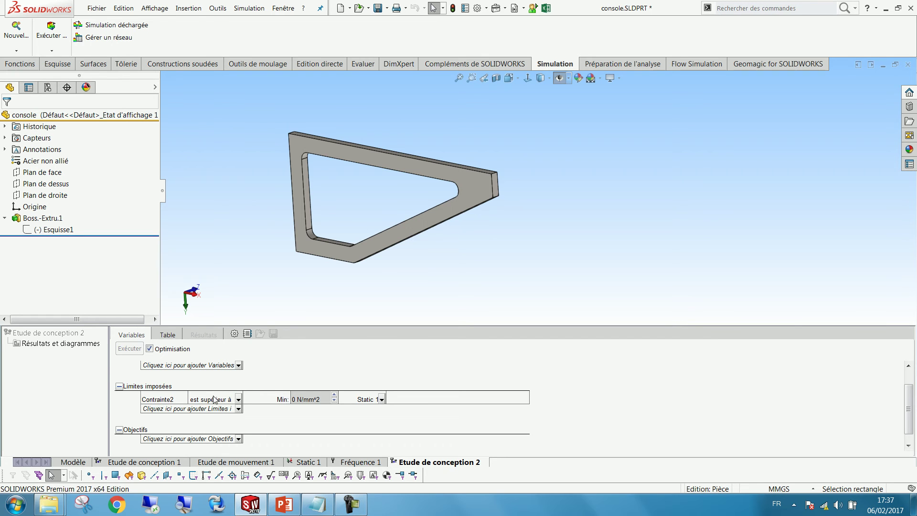
Step: Constrain the Contrainte2 sensor to stay below 100 N/mm^2, evaluated by the Static 1 study
{"action": "left_click", "coordinate": [238, 399]}
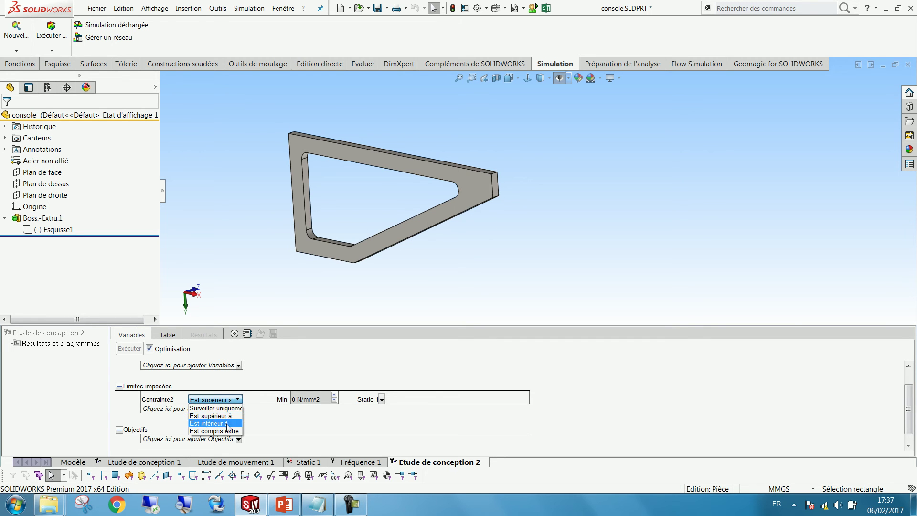
{"action": "left_click", "coordinate": [209, 423]}
{"action": "type", "text": "100"}
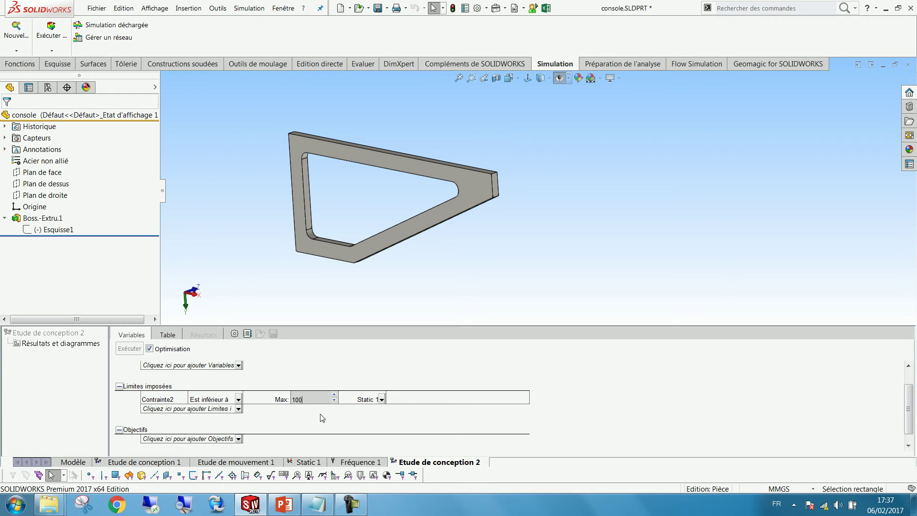
{"action": "key", "text": "Return"}
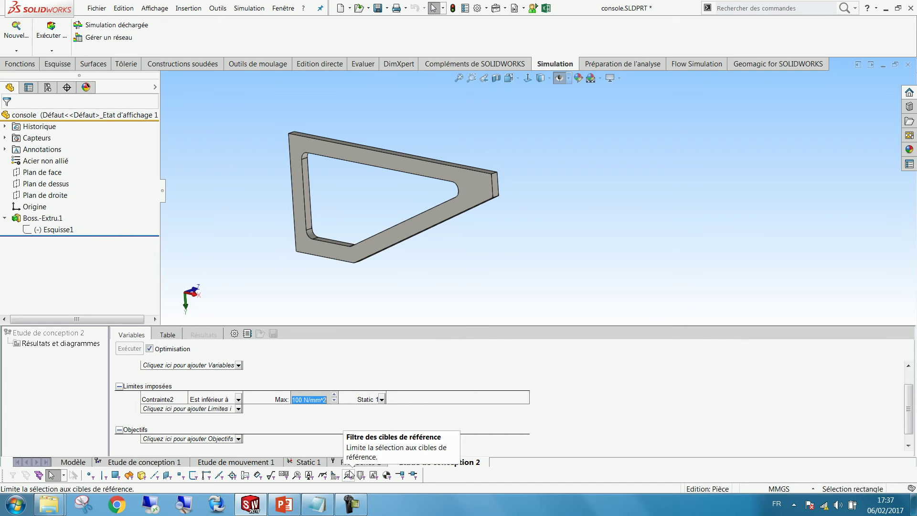
{"action": "left_click", "coordinate": [358, 399]}
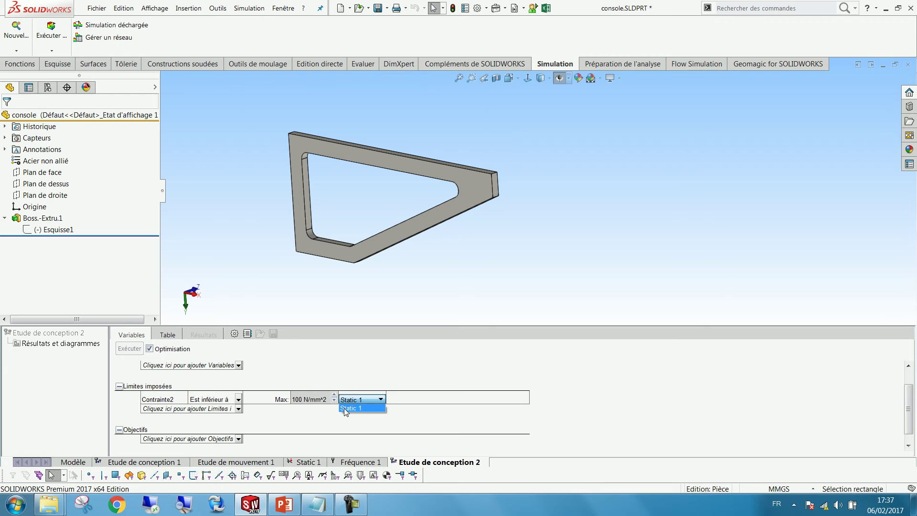
{"action": "left_click", "coordinate": [354, 407]}
Step: Add the Déplacement1 sensor to the constraints as monitor only and link it to the Fréquence 1 study
{"action": "left_click", "coordinate": [204, 409]}
{"action": "left_click", "coordinate": [162, 439]}
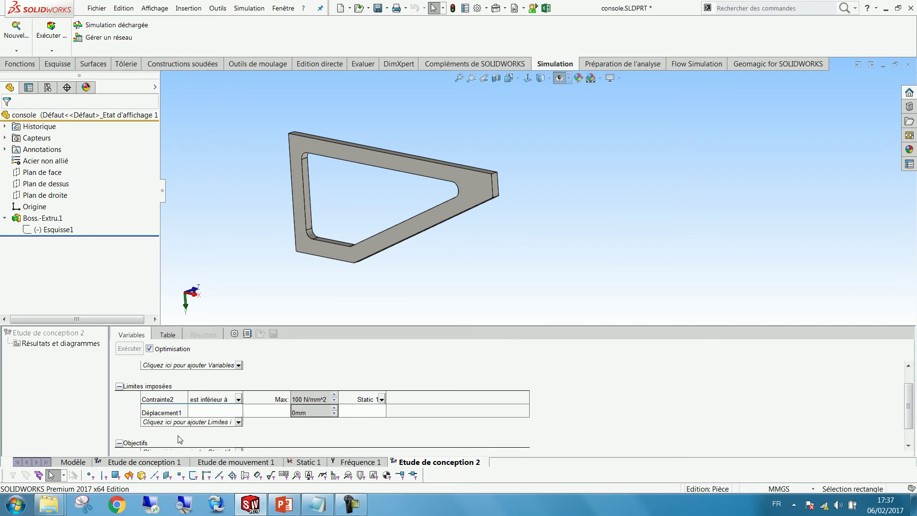
{"action": "left_click", "coordinate": [227, 414]}
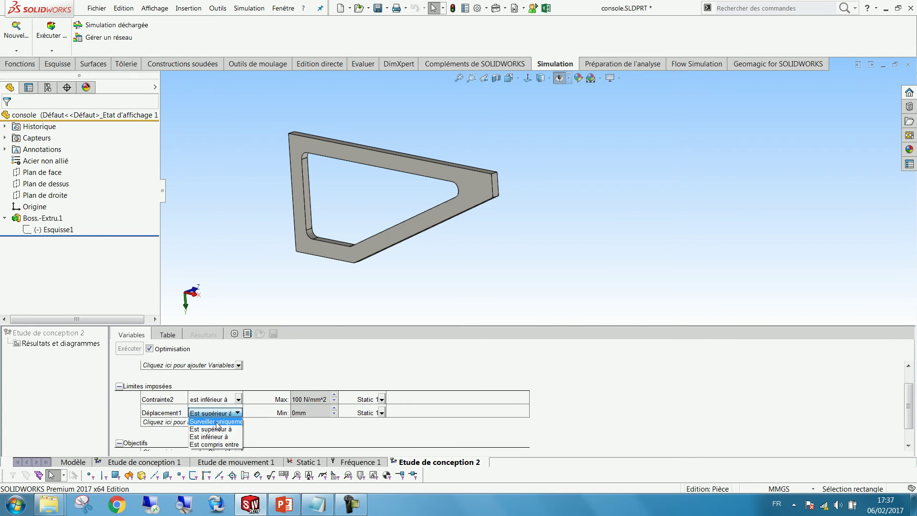
{"action": "left_click", "coordinate": [219, 421]}
{"action": "left_click", "coordinate": [274, 412]}
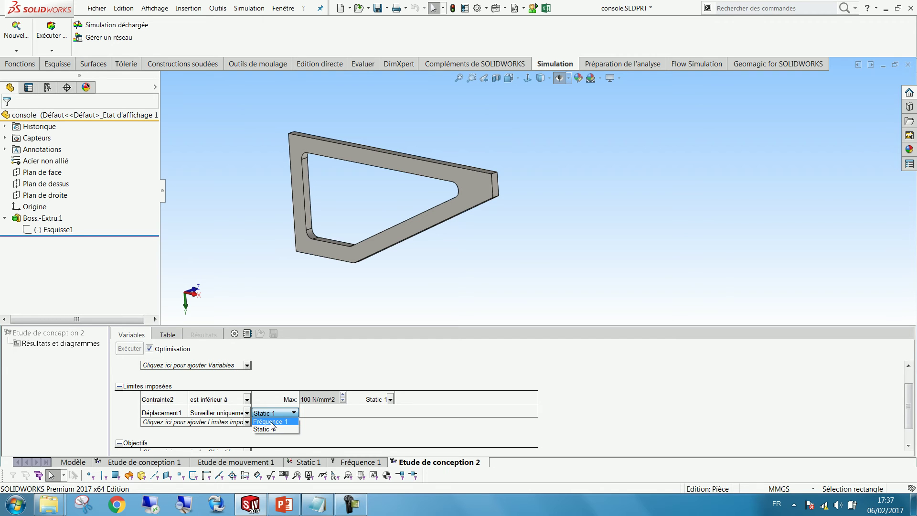
{"action": "left_click", "coordinate": [274, 421]}
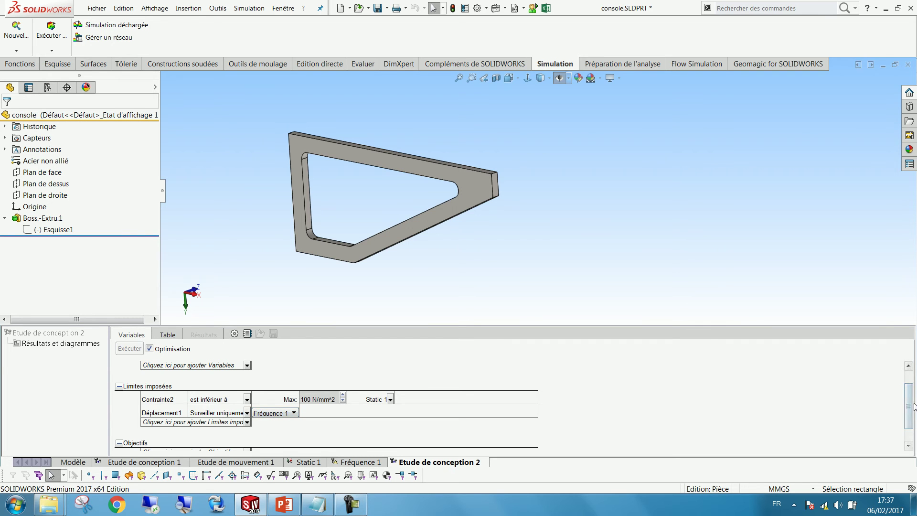
Step: Add a mass properties sensor measuring the part's mass as the study objective and set the goal to Minimiser
{"action": "left_click_drag", "start_coordinate": [909, 405], "coordinate": [910, 416]}
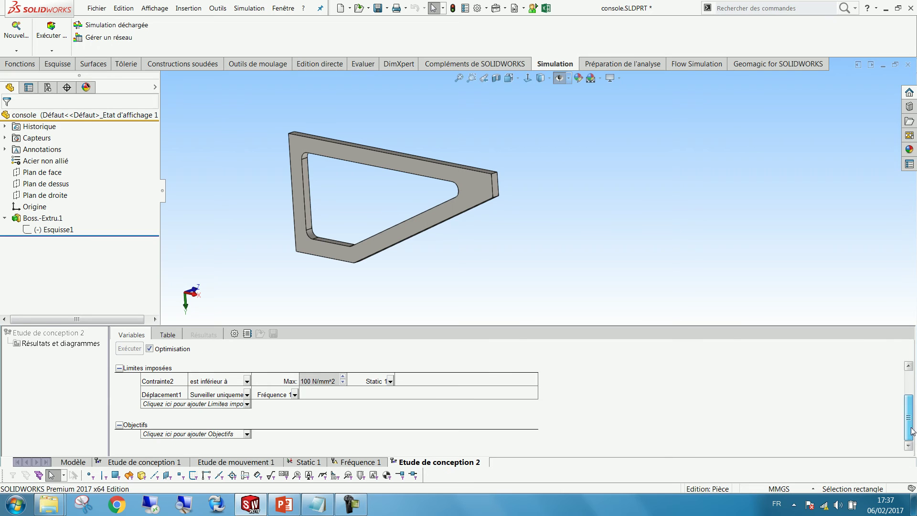
{"action": "left_click", "coordinate": [200, 434]}
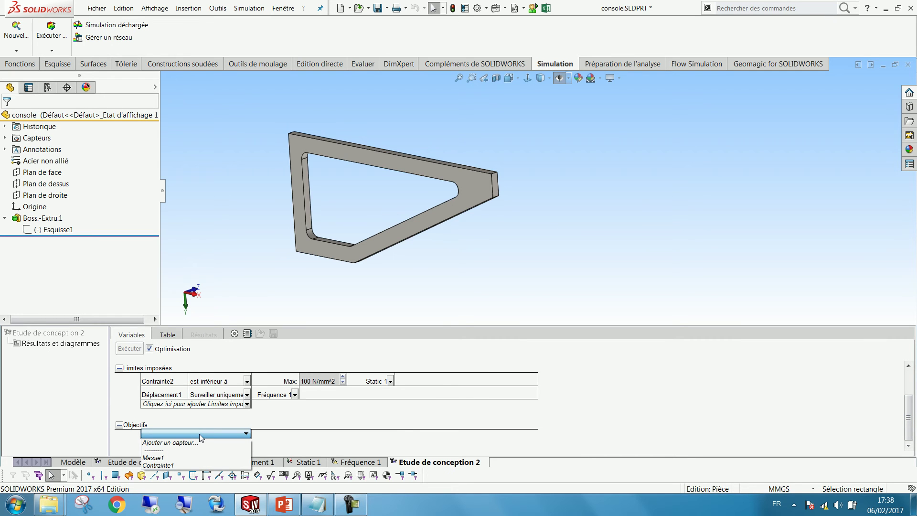
{"action": "left_click", "coordinate": [199, 442]}
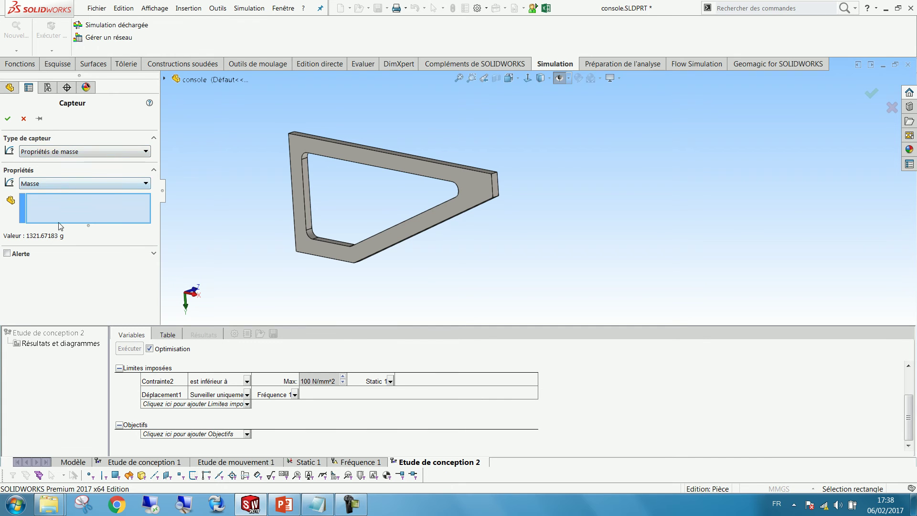
{"action": "left_click", "coordinate": [7, 118]}
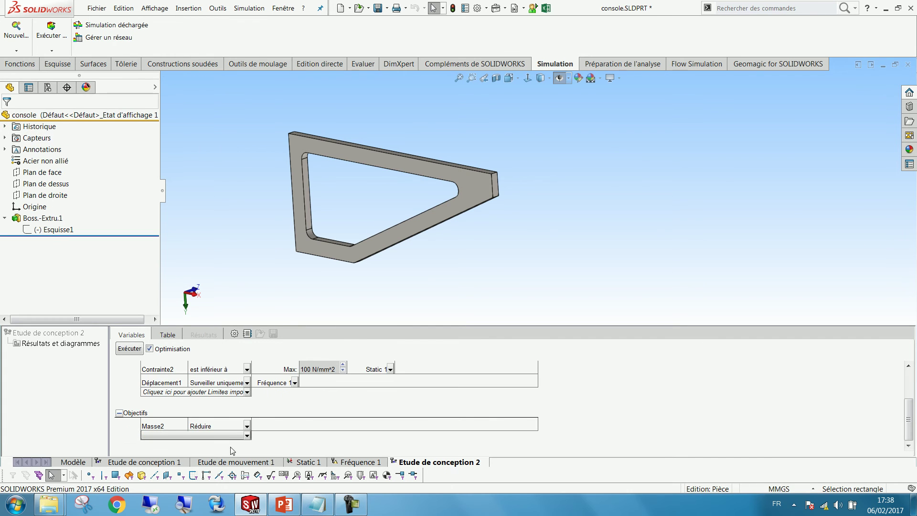
{"action": "left_click", "coordinate": [246, 426]}
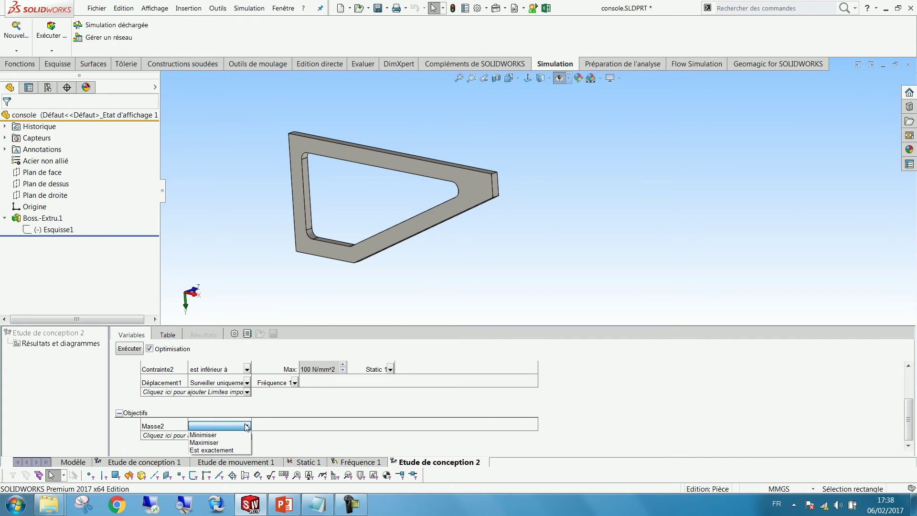
{"action": "left_click", "coordinate": [209, 435]}
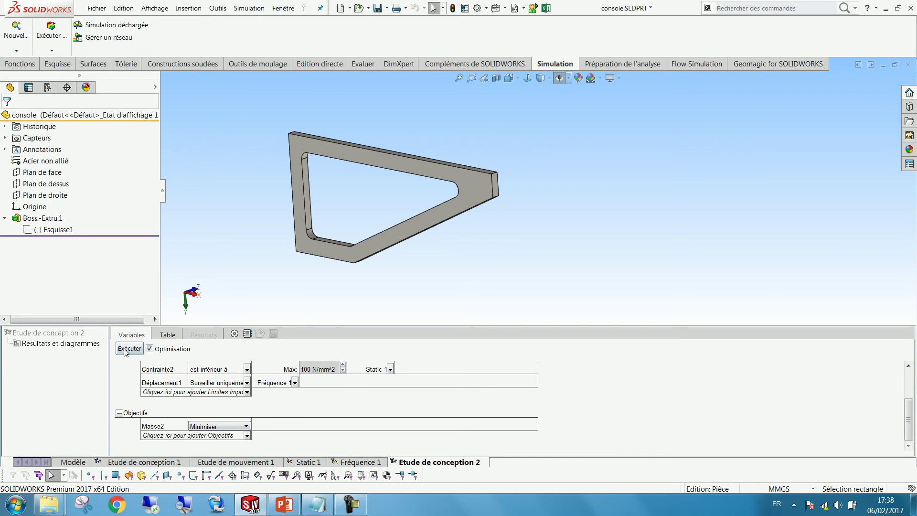
Step: Review the scenario table of Etude de conception 2 and delete that design study
{"action": "left_click", "coordinate": [167, 337]}
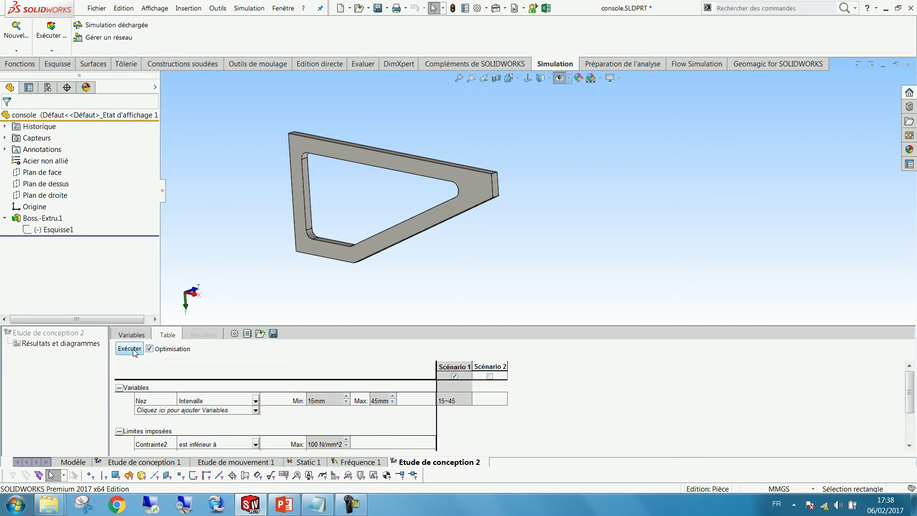
{"action": "right_click", "coordinate": [476, 465]}
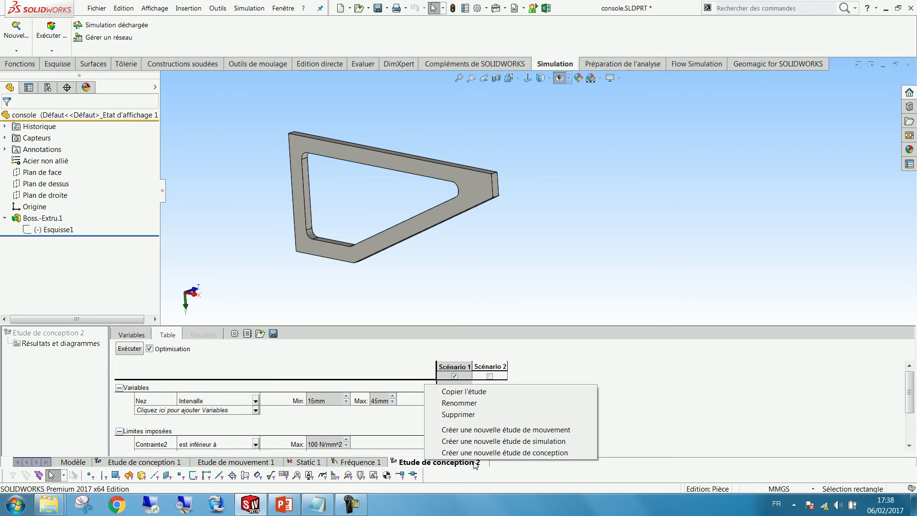
{"action": "left_click", "coordinate": [461, 417]}
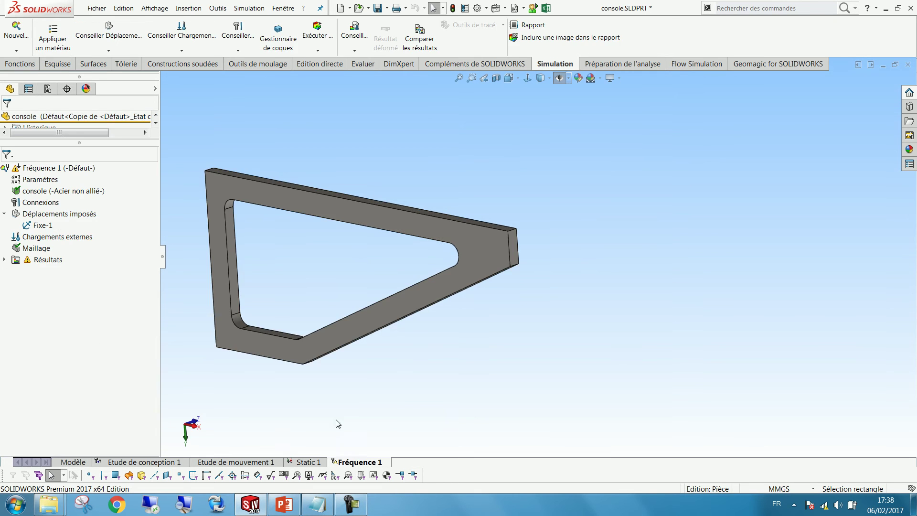
Step: Examine the results and variables of Etude de conception 1, locating the Epaisseur dimension on the bracket
{"action": "left_click", "coordinate": [126, 462]}
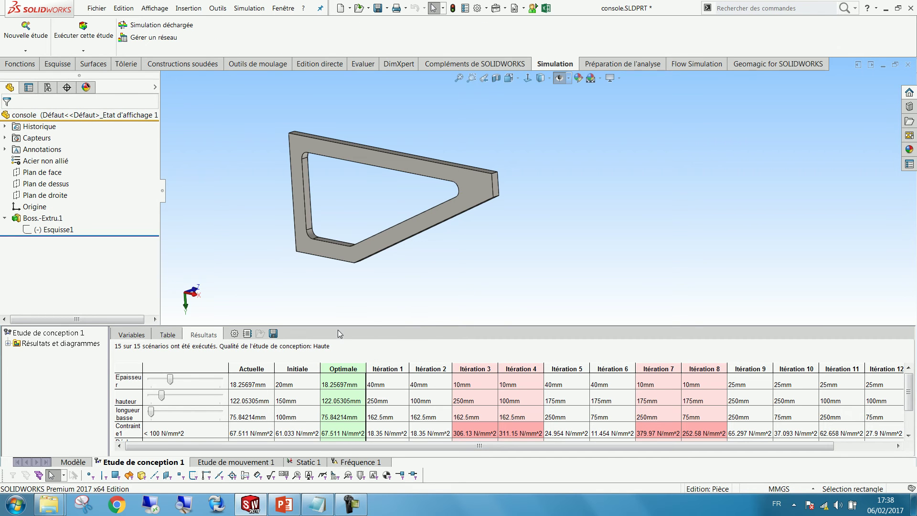
{"action": "left_click_drag", "start_coordinate": [910, 399], "coordinate": [910, 416]}
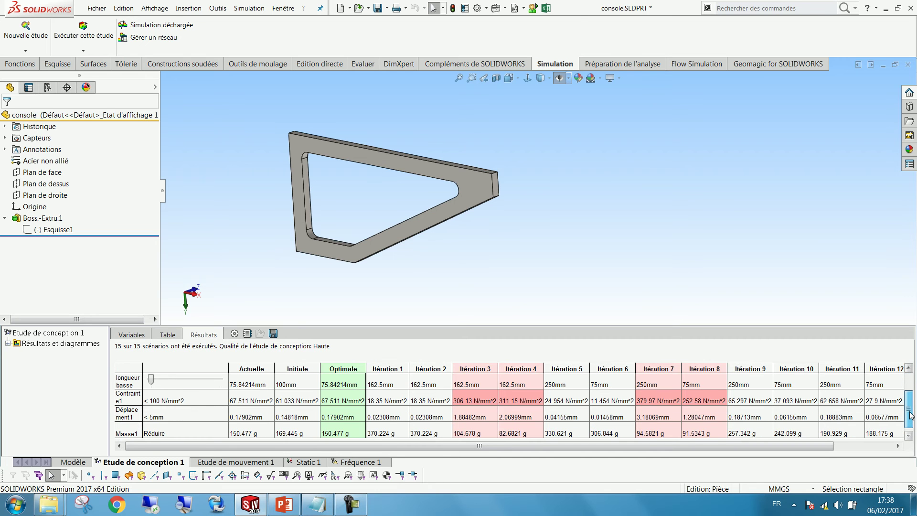
{"action": "left_click", "coordinate": [131, 334]}
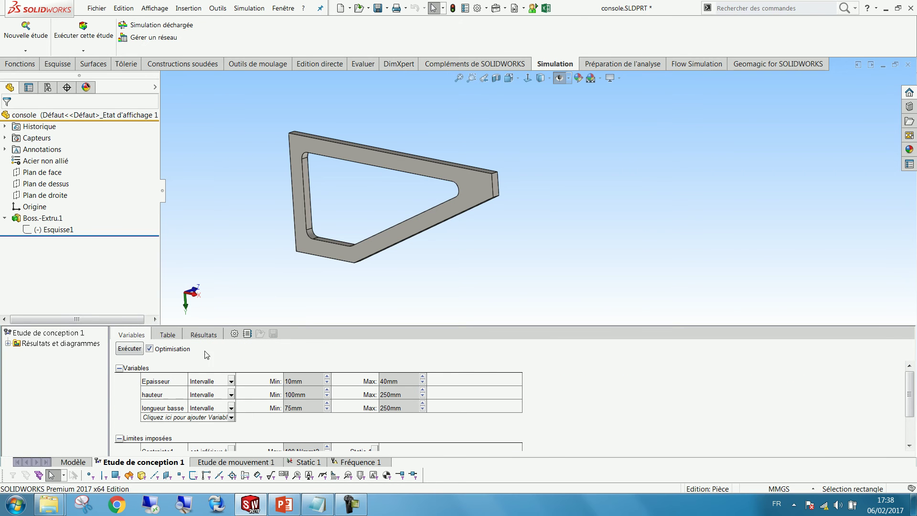
{"action": "left_click", "coordinate": [161, 382]}
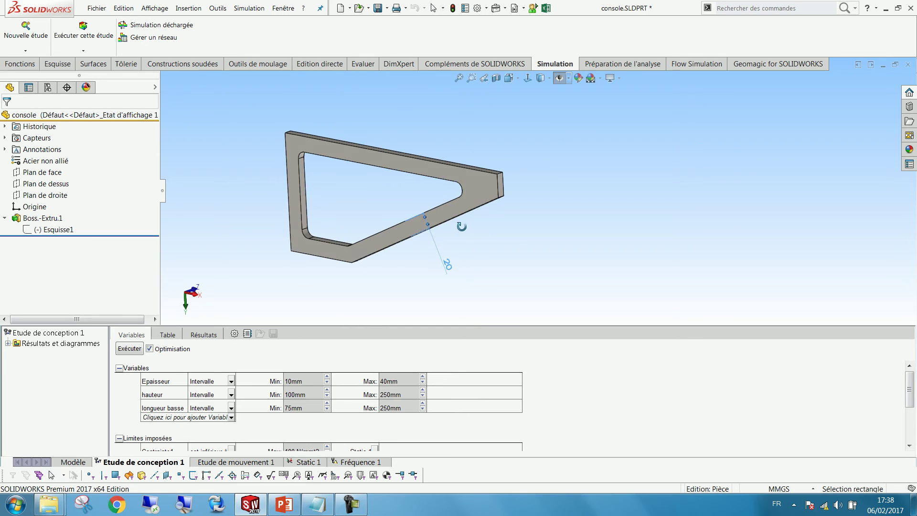
{"action": "scroll", "coordinate": [425, 220], "scroll_direction": "down", "scroll_amount": 5}
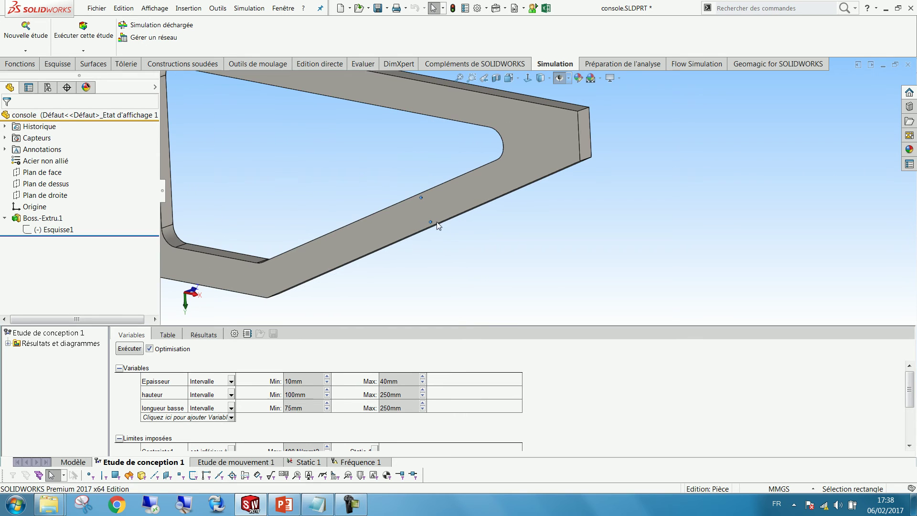
Step: Locate the hauteur and longueur basse dimension variables of Etude de conception 1 on the bracket
{"action": "left_click", "coordinate": [160, 397]}
{"action": "scroll", "coordinate": [354, 154], "scroll_direction": "up", "scroll_amount": 5}
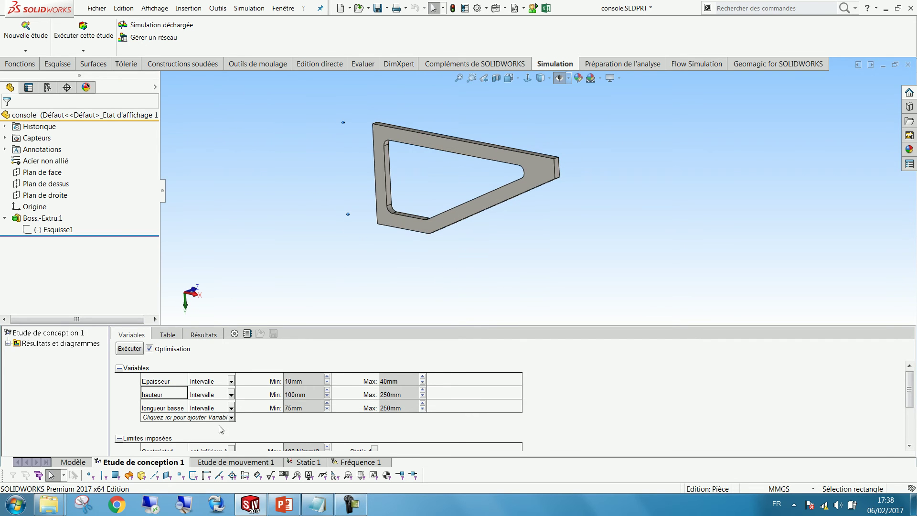
{"action": "left_click", "coordinate": [168, 410]}
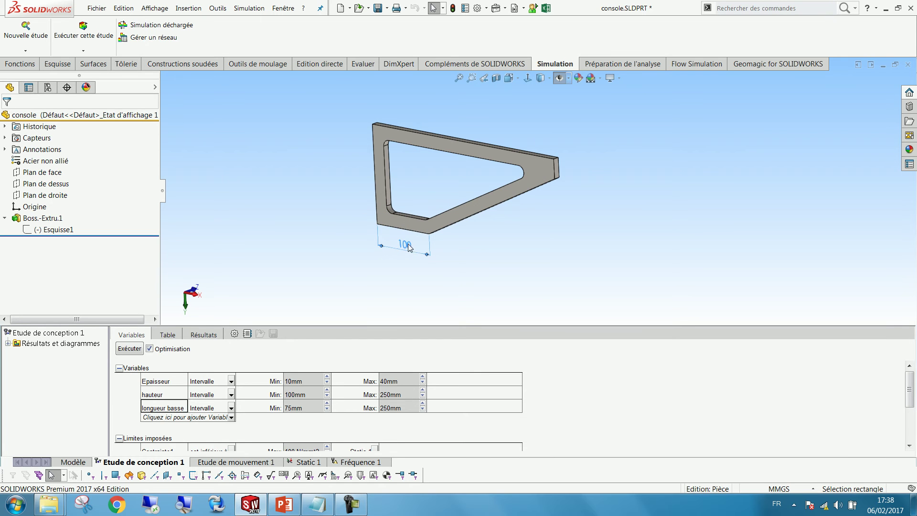
Step: Examine the imposed limits Contrainte1 and Déplacement1 and the Masse1 objective of Etude de conception 1
{"action": "left_click", "coordinate": [909, 379]}
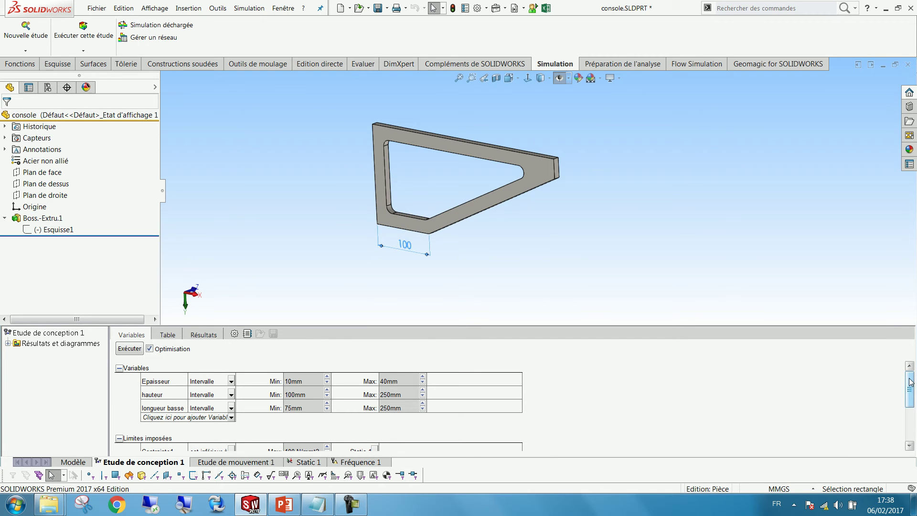
{"action": "scroll", "coordinate": [826, 427], "scroll_direction": "down", "scroll_amount": 3}
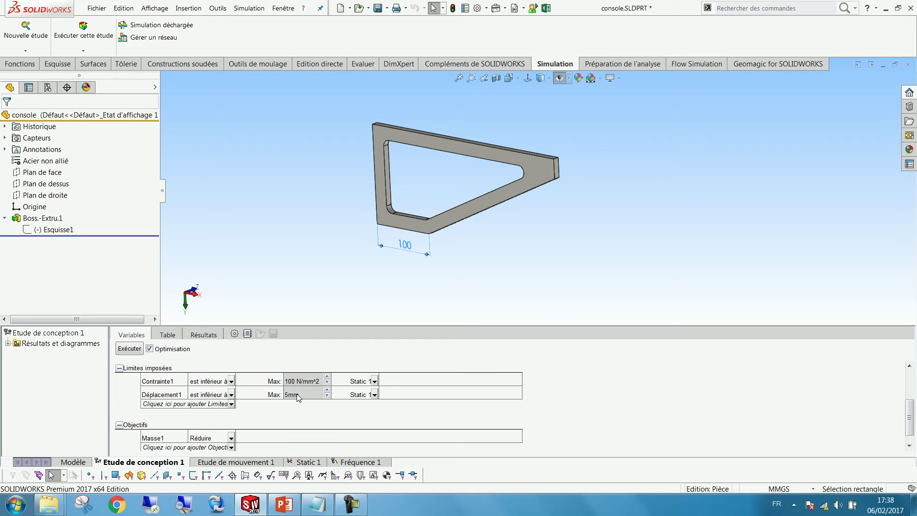
{"action": "left_click", "coordinate": [185, 305]}
{"action": "middle_click_drag", "start_coordinate": [325, 258], "coordinate": [339, 152]}
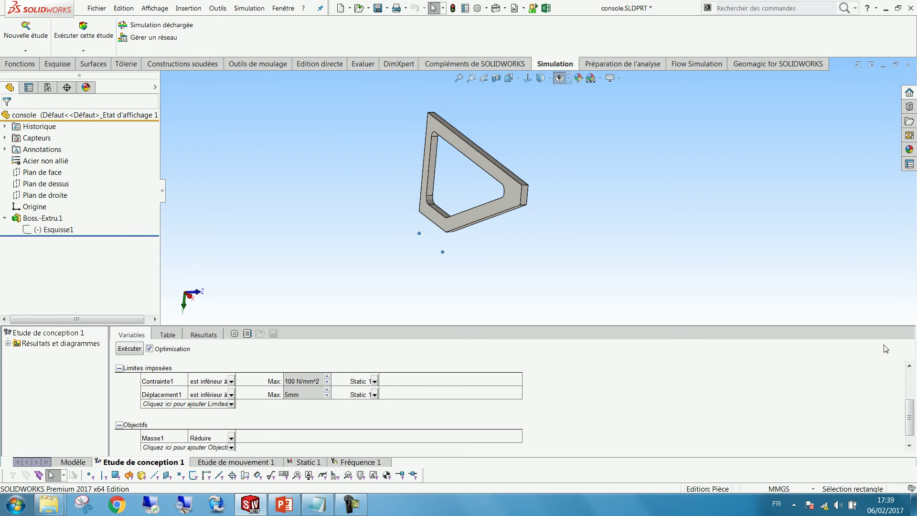
{"action": "left_click_drag", "start_coordinate": [909, 407], "coordinate": [909, 413]}
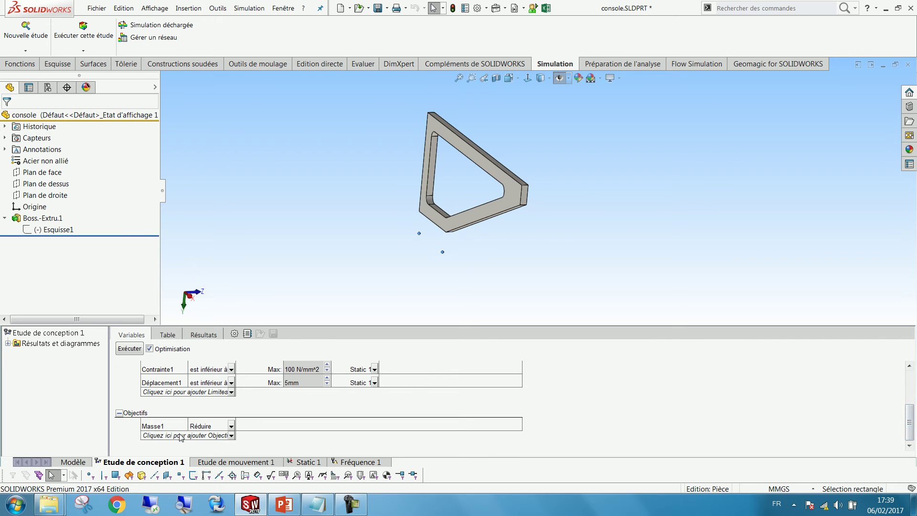
Step: Review the scenario table and the results of all iterations of Etude de conception 1, enlarging the results area
{"action": "left_click", "coordinate": [165, 336]}
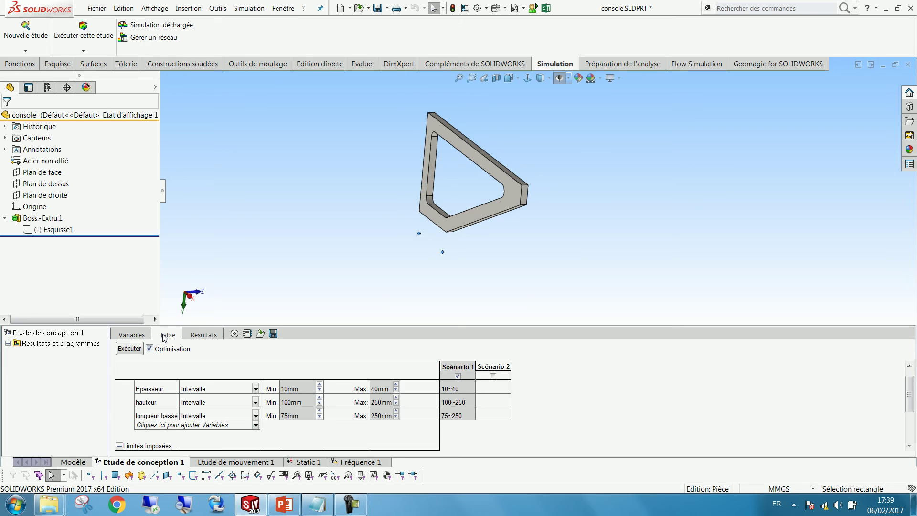
{"action": "left_click", "coordinate": [203, 335]}
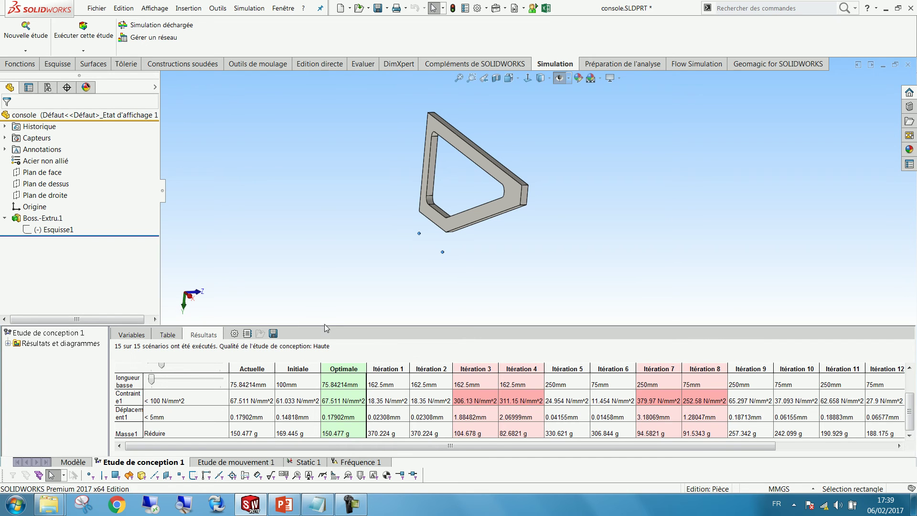
{"action": "left_click_drag", "start_coordinate": [324, 324], "coordinate": [324, 247]}
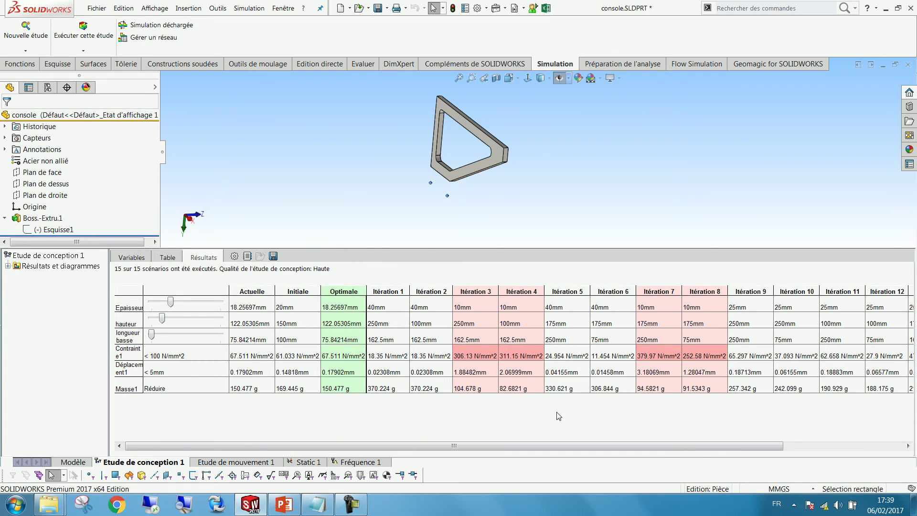
{"action": "left_click_drag", "start_coordinate": [543, 448], "coordinate": [796, 456]}
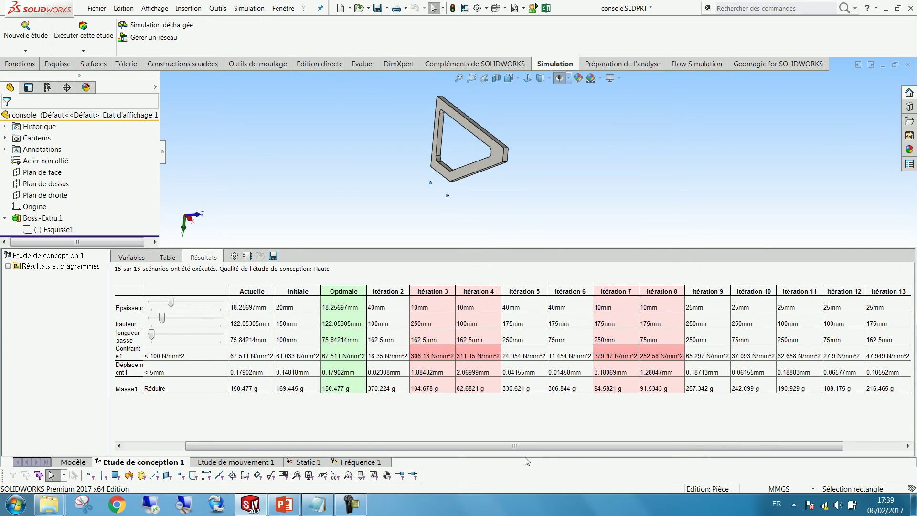
{"action": "left_click_drag", "start_coordinate": [523, 446], "coordinate": [366, 452]}
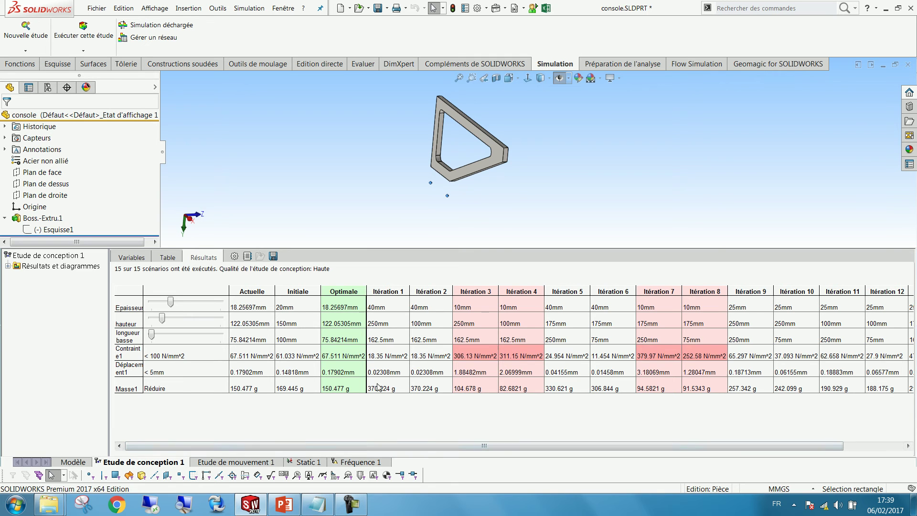
{"action": "left_click_drag", "start_coordinate": [445, 448], "coordinate": [284, 439]}
Step: Preview the bracket geometry of Itération 1, 3, 4, 7 and 8 in the design study results
{"action": "left_click", "coordinate": [392, 286]}
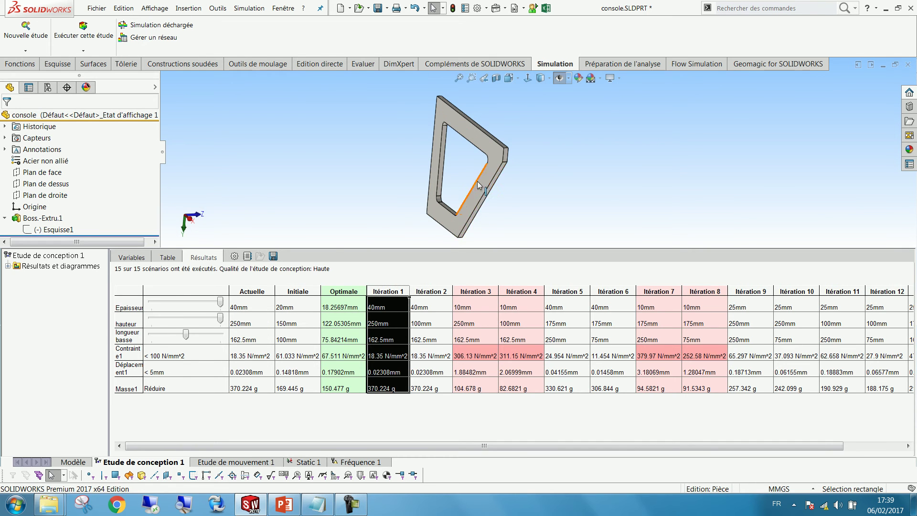
{"action": "middle_click_drag", "start_coordinate": [478, 185], "coordinate": [505, 186]}
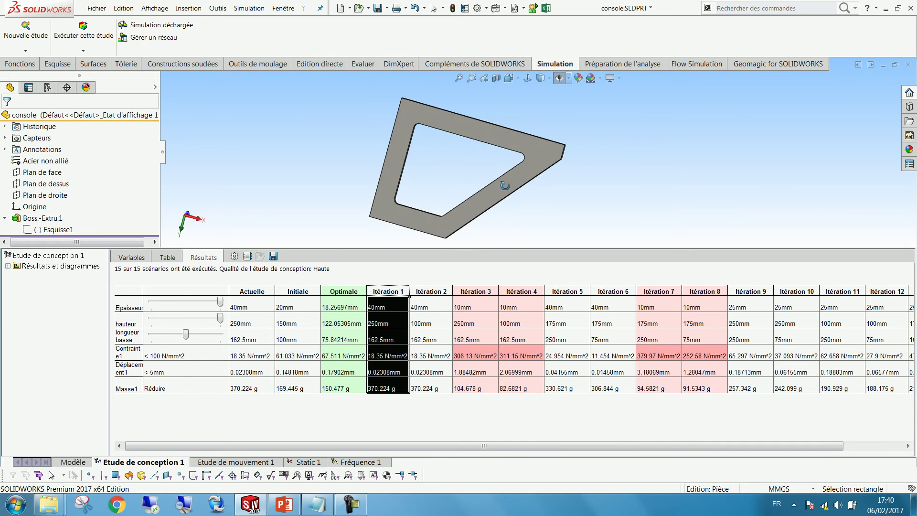
{"action": "left_click", "coordinate": [558, 286]}
{"action": "left_click", "coordinate": [536, 290]}
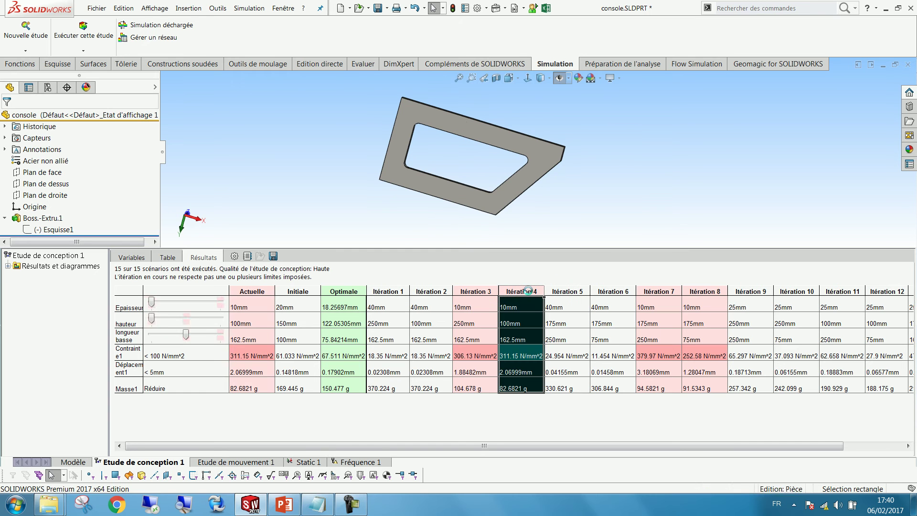
{"action": "left_click", "coordinate": [480, 291]}
{"action": "left_click", "coordinate": [661, 293]}
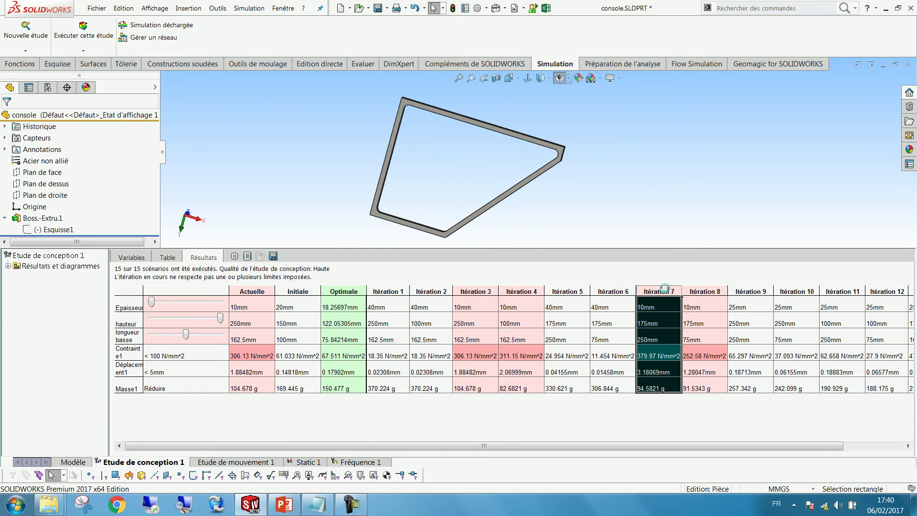
{"action": "left_click", "coordinate": [698, 292]}
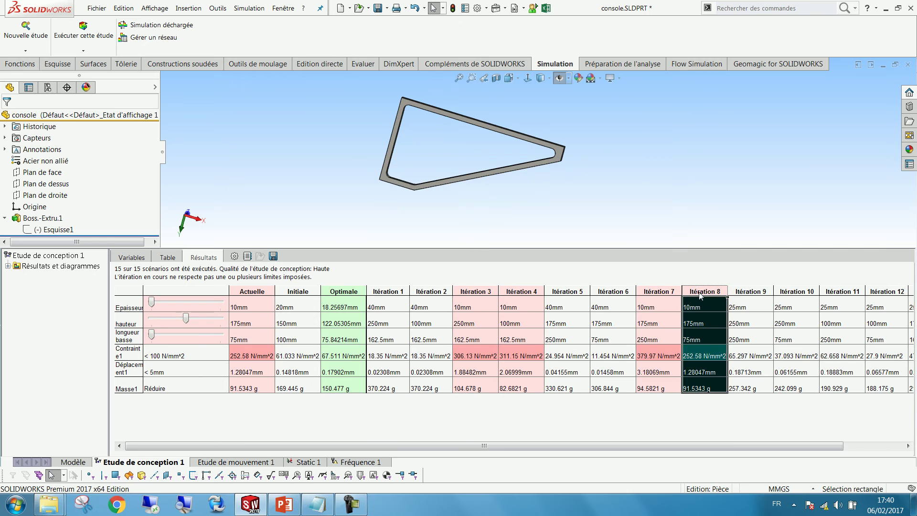
Step: Preview the bracket geometry of Itération 9 to 12 and compare it with the preceding iterations
{"action": "left_click", "coordinate": [737, 289]}
{"action": "left_click", "coordinate": [783, 291]}
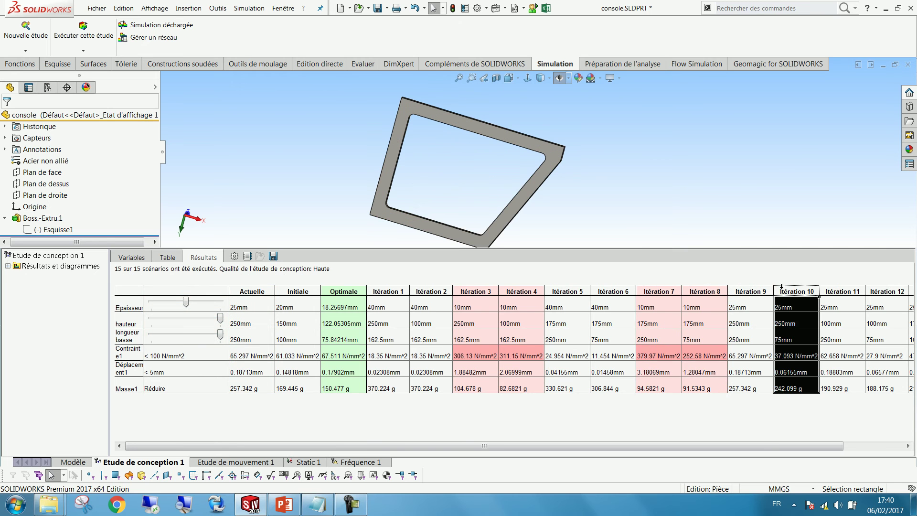
{"action": "left_click", "coordinate": [836, 290]}
{"action": "left_click", "coordinate": [887, 291]}
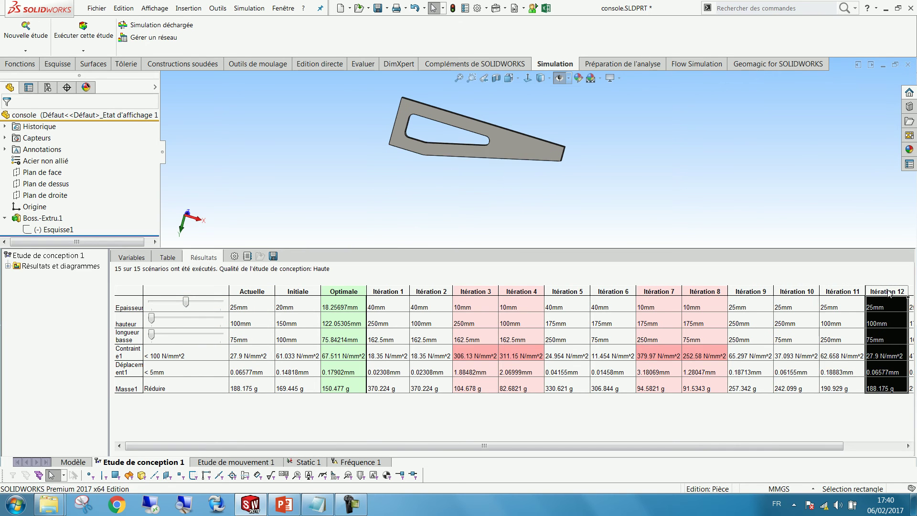
{"action": "left_click", "coordinate": [747, 290]}
{"action": "left_click", "coordinate": [712, 292]}
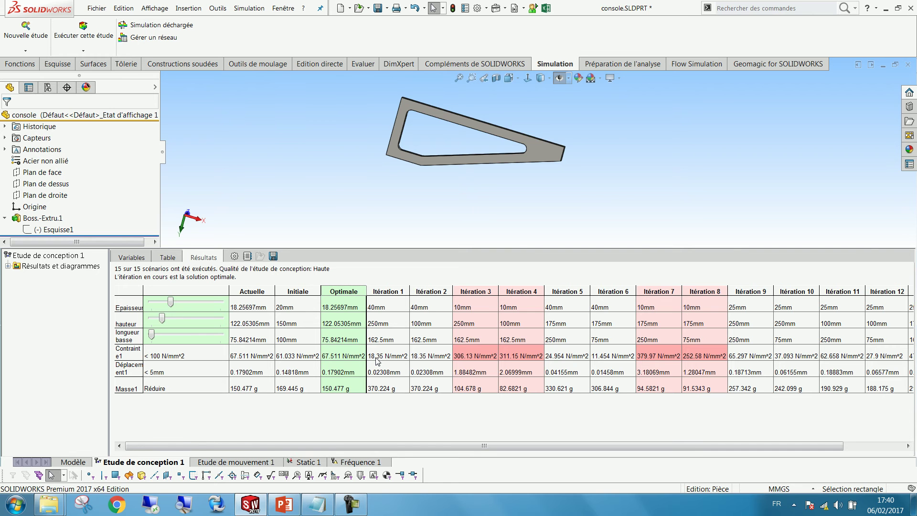
Step: Glance at the PowerPoint presentation, return to SOLIDWORKS and select the Optimale solution in the design study results
{"action": "left_click", "coordinate": [285, 504]}
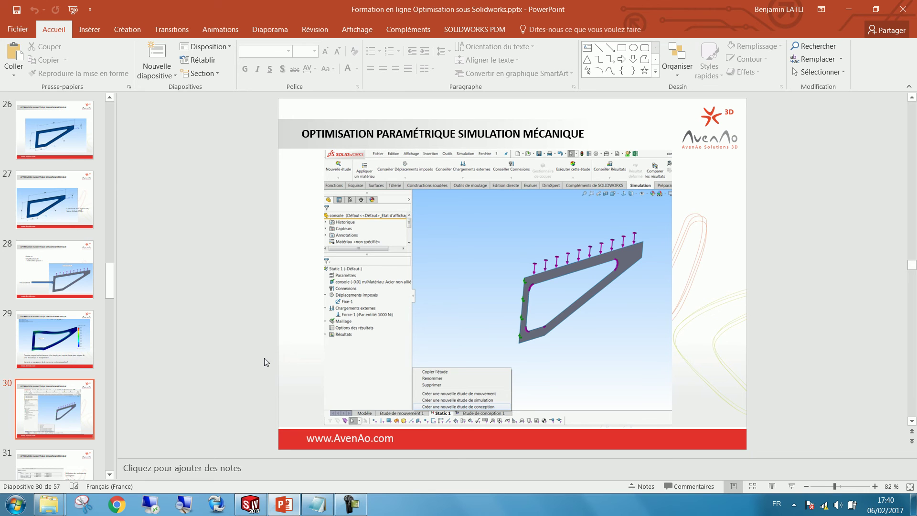
{"action": "key", "text": "alt+Tab"}
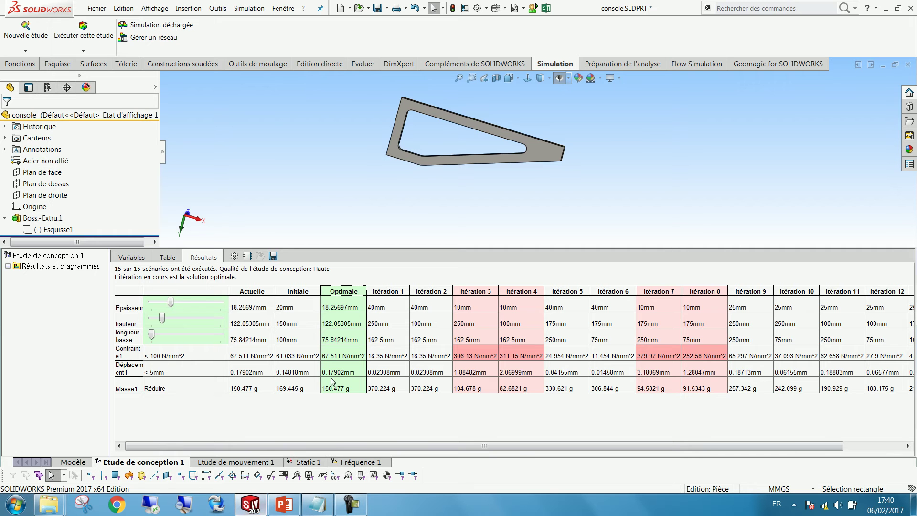
{"action": "left_click", "coordinate": [343, 290]}
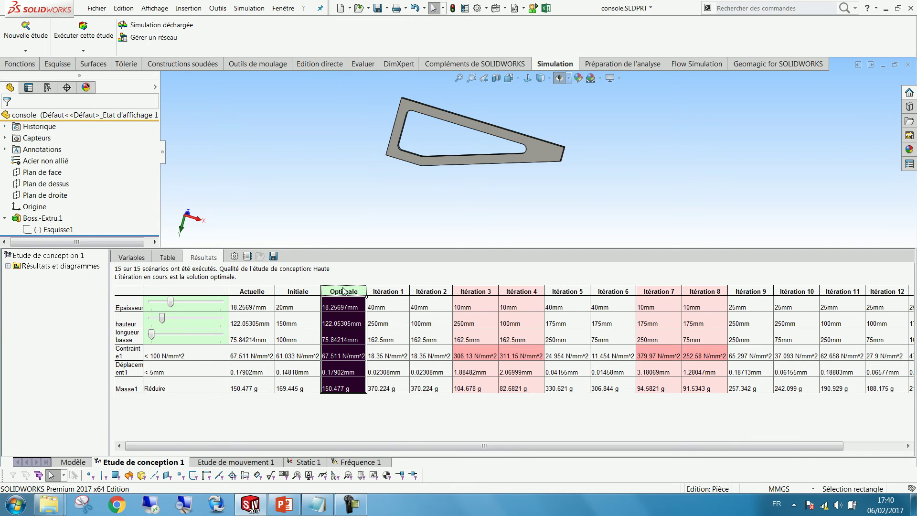
Step: Show the Contraintes1 von Mises stress plot of the Static 1 study and inspect the optimized bracket
{"action": "left_click", "coordinate": [299, 462]}
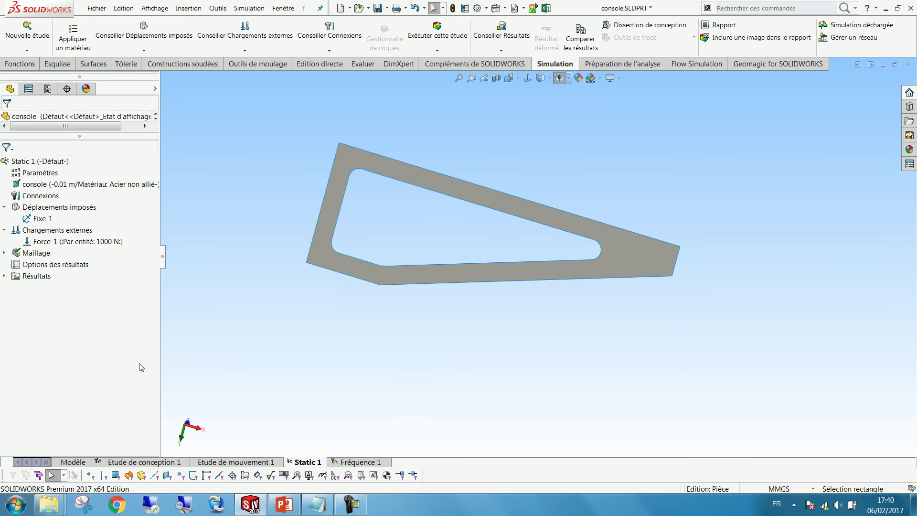
{"action": "left_click", "coordinate": [4, 276]}
{"action": "double_click", "coordinate": [50, 287]}
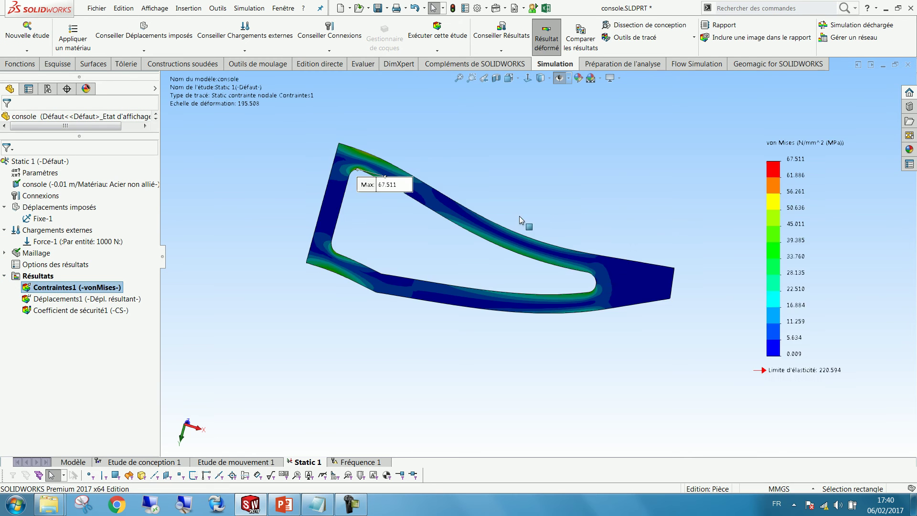
{"action": "middle_click_drag", "start_coordinate": [455, 174], "coordinate": [450, 176]}
{"action": "scroll", "coordinate": [406, 186], "scroll_direction": "down", "scroll_amount": 8}
{"action": "middle_click_drag", "start_coordinate": [471, 271], "coordinate": [530, 315]}
{"action": "scroll", "coordinate": [529, 314], "scroll_direction": "up", "scroll_amount": 10}
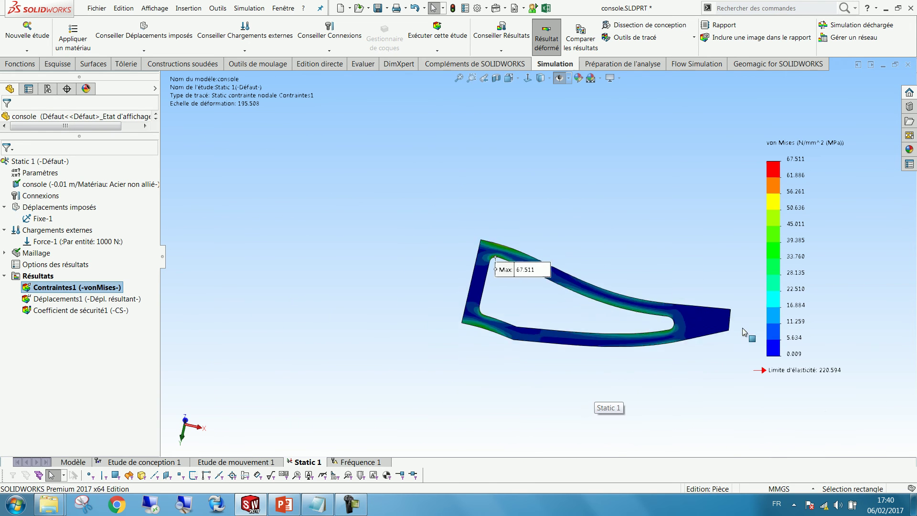
{"action": "scroll", "coordinate": [596, 303], "scroll_direction": "down", "scroll_amount": 6}
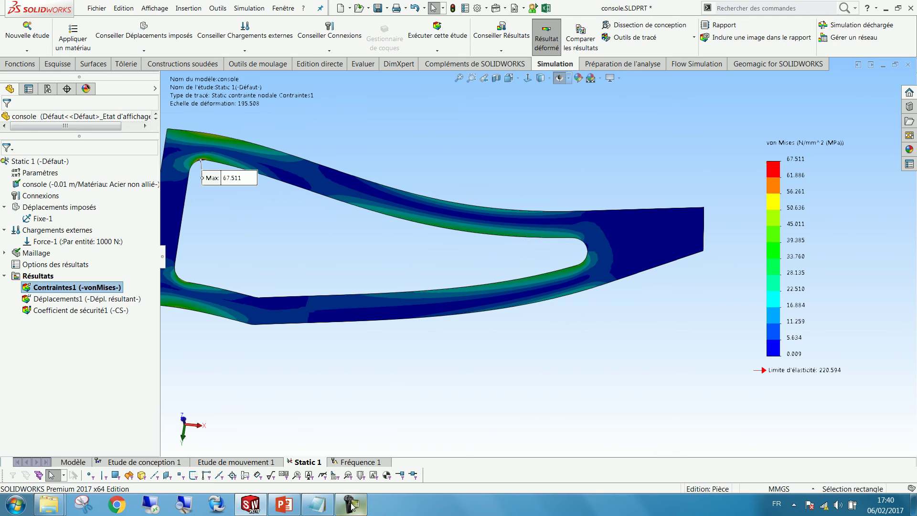
Step: Switch to PowerPoint and go through the parametric mechanical optimization slides from 30 to 32
{"action": "left_click", "coordinate": [287, 509]}
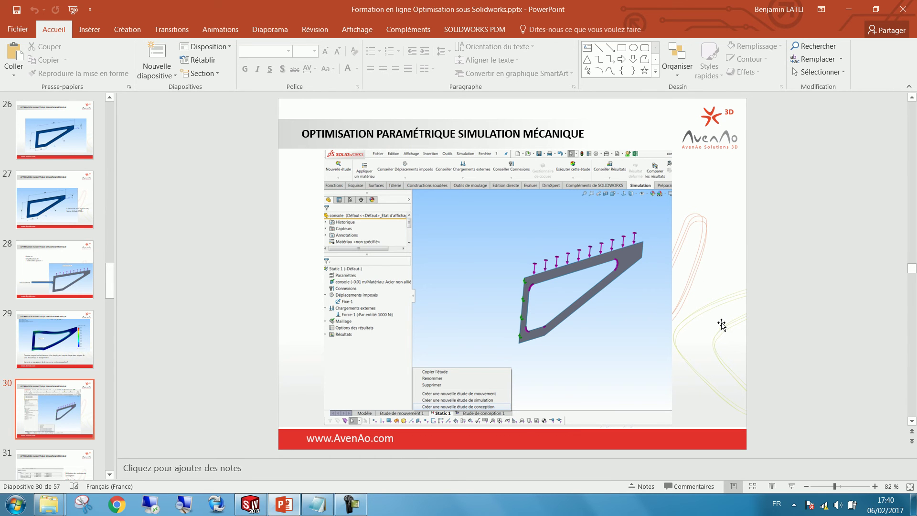
{"action": "scroll", "coordinate": [719, 335], "scroll_direction": "down", "scroll_amount": 1}
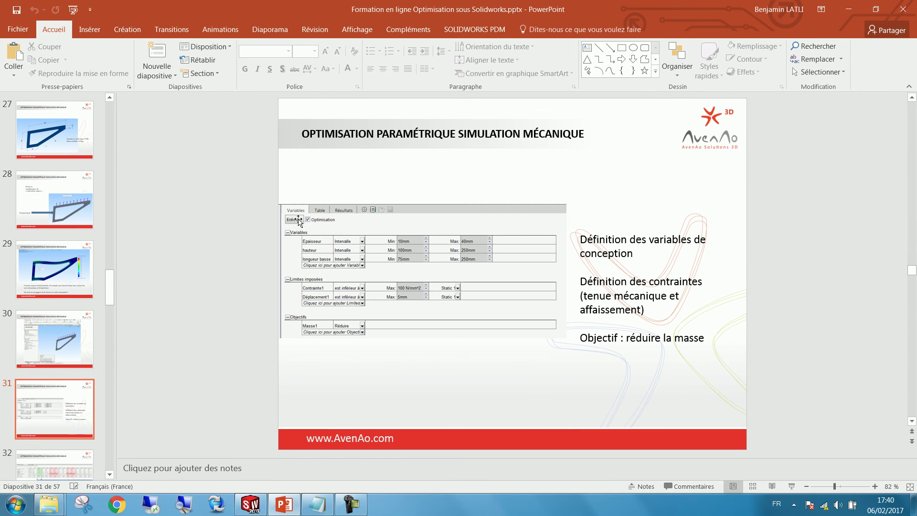
{"action": "scroll", "coordinate": [322, 185], "scroll_direction": "down", "scroll_amount": 1}
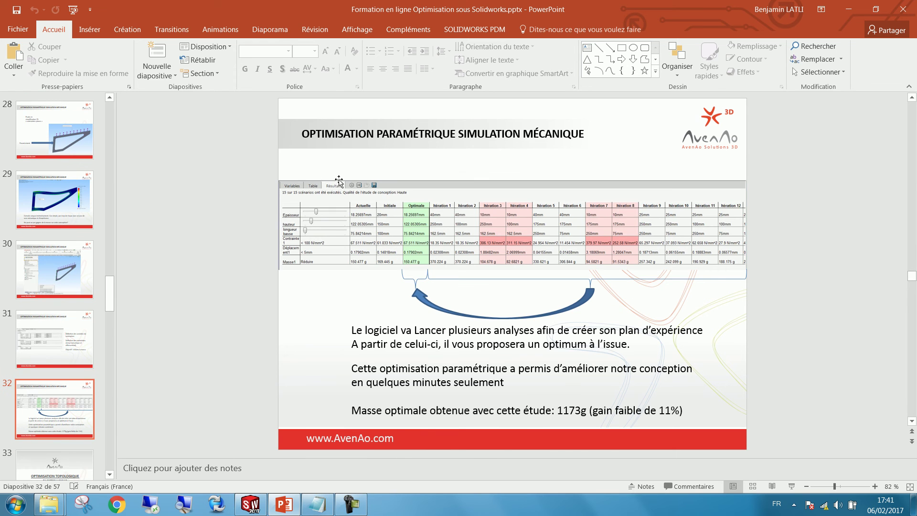
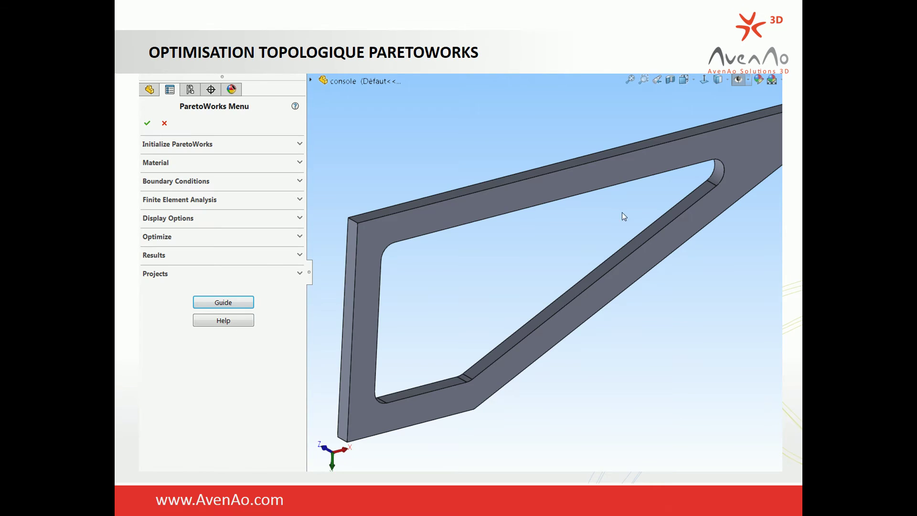
Step: End the slide show, close the console part in SOLIDWORKS and open the recent part pavé.SLDPRT
{"action": "key", "text": "Escape"}
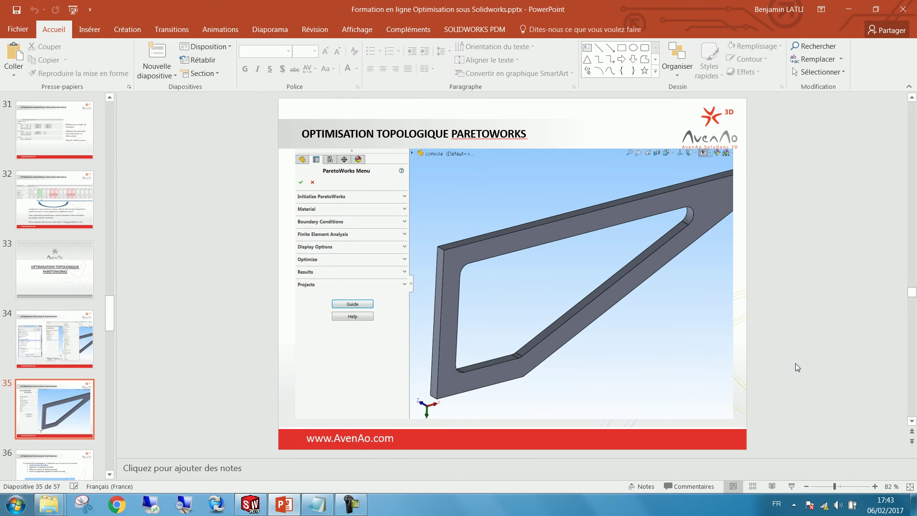
{"action": "left_click", "coordinate": [256, 503]}
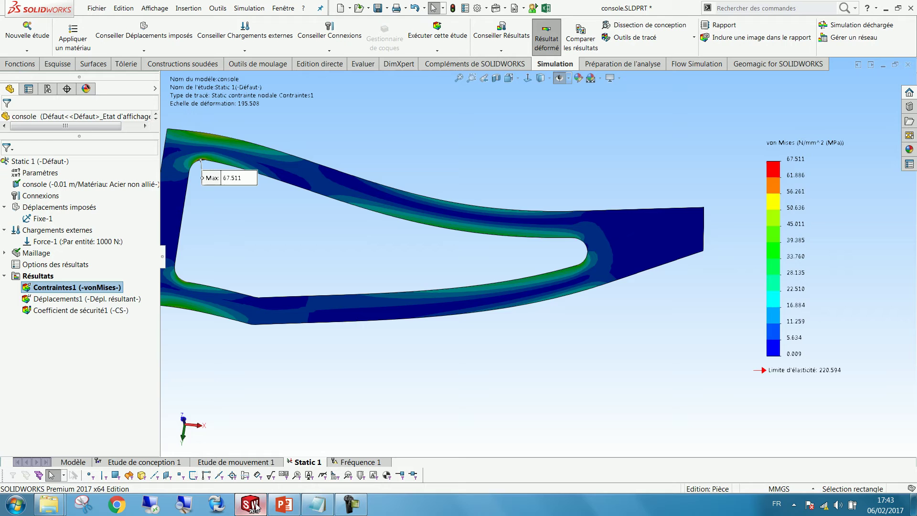
{"action": "left_click", "coordinate": [908, 64]}
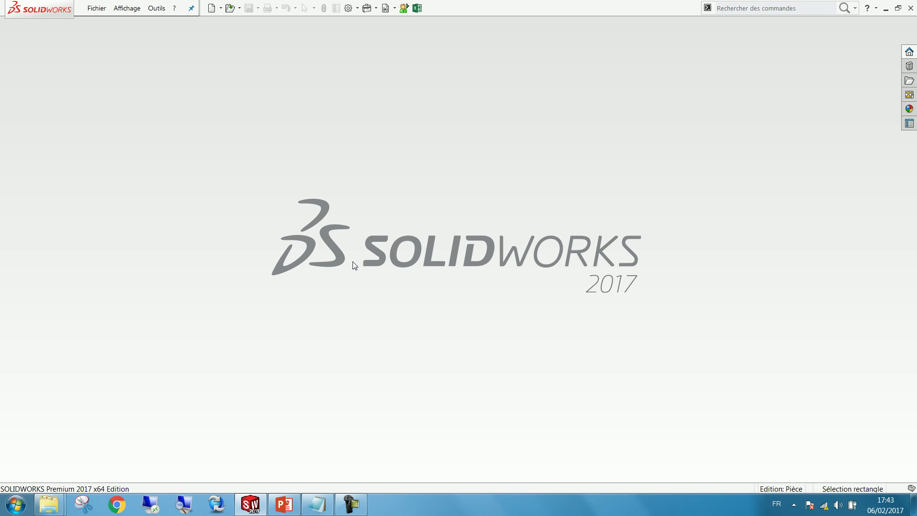
{"action": "left_click", "coordinate": [96, 10]}
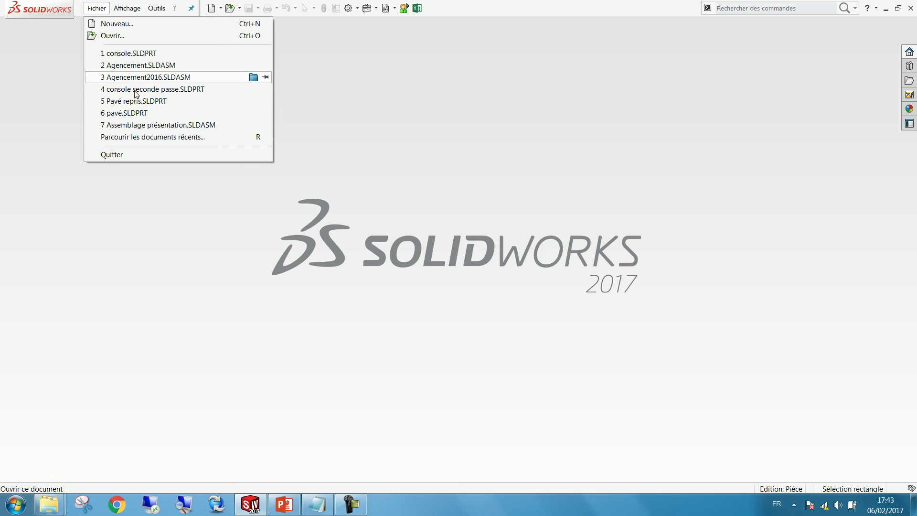
{"action": "left_click", "coordinate": [131, 114]}
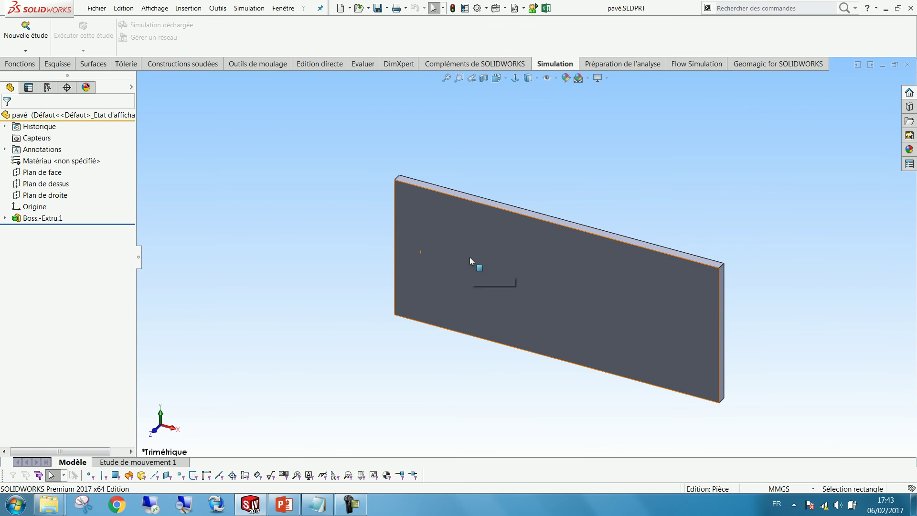
Step: Display the dimensions of the pavé part's extruded plate and inspect it from several angles
{"action": "scroll", "coordinate": [729, 317], "scroll_direction": "down", "scroll_amount": 2}
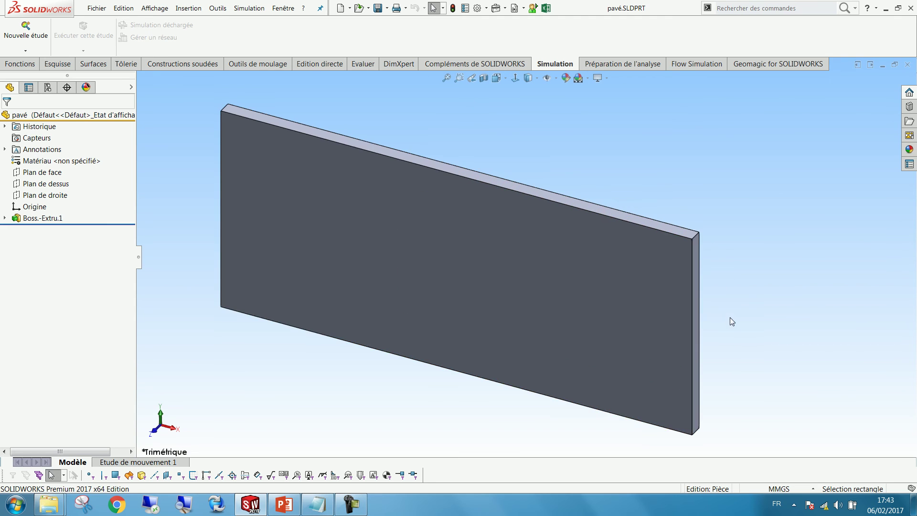
{"action": "double_click", "coordinate": [436, 237]}
{"action": "scroll", "coordinate": [430, 235], "scroll_direction": "up", "scroll_amount": 2}
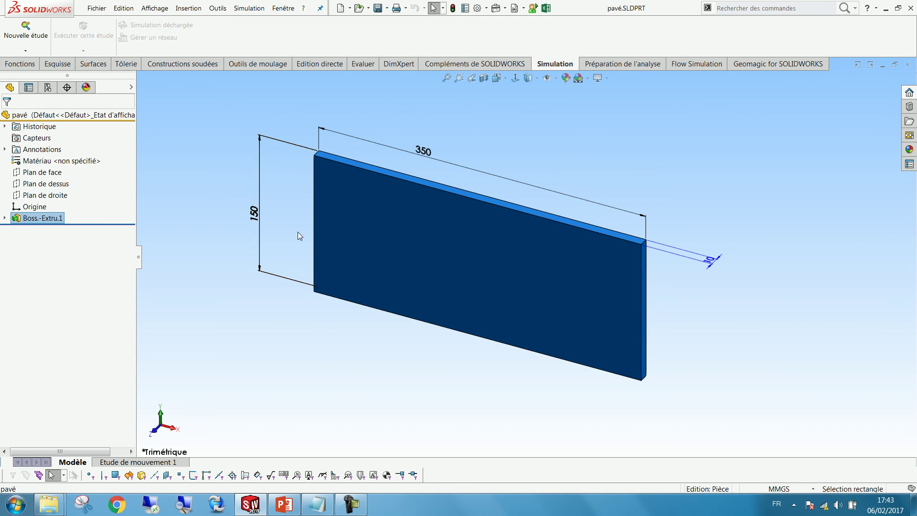
{"action": "key", "text": "Escape"}
{"action": "middle_click_drag", "start_coordinate": [395, 240], "coordinate": [492, 219]}
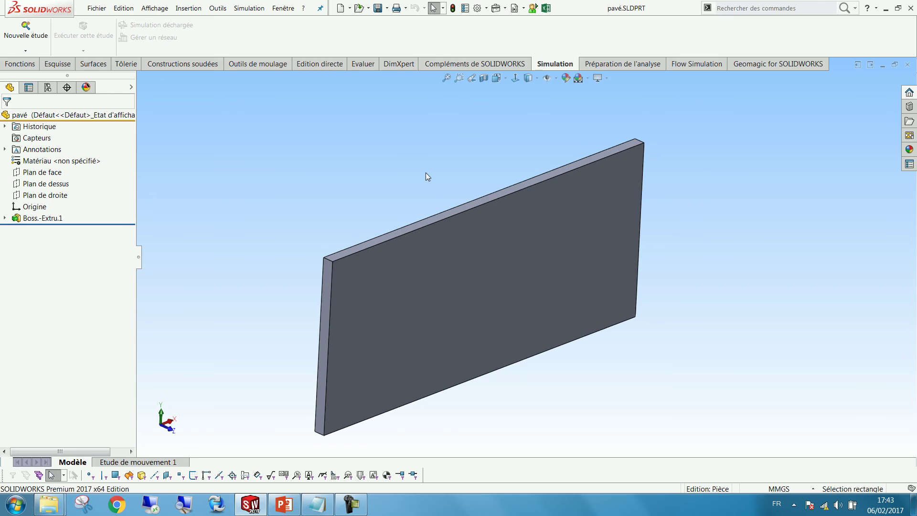
{"action": "scroll", "coordinate": [493, 328], "scroll_direction": "down", "scroll_amount": 1}
{"action": "mouse_move", "coordinate": [415, 265]}
{"action": "middle_mouse_down"}
{"action": "mouse_move", "coordinate": [388, 261]}
{"action": "mouse_move", "coordinate": [400, 262]}
{"action": "middle_mouse_up"}
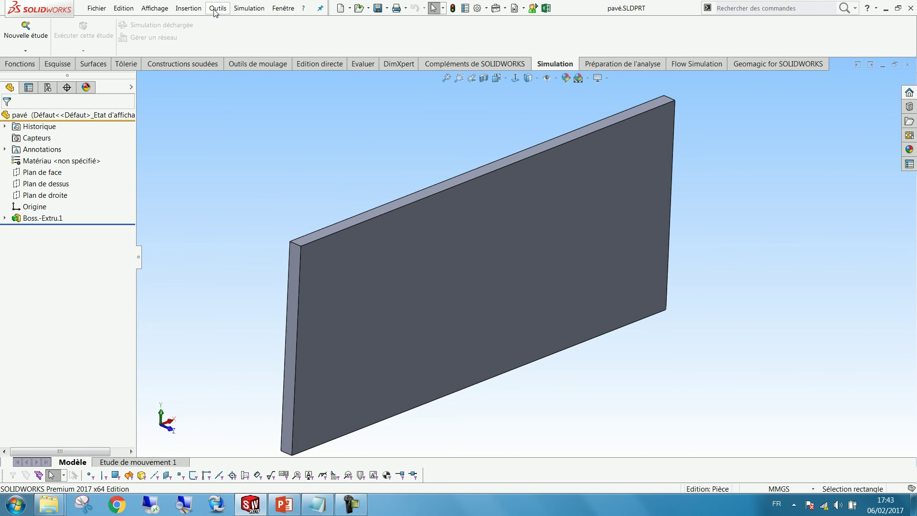
Step: Open the ParetoWorks add-in for the plate and initialize it with MM (mm, Newton, sec) units
{"action": "left_click", "coordinate": [216, 9]}
{"action": "mouse_move", "coordinate": [258, 72]}
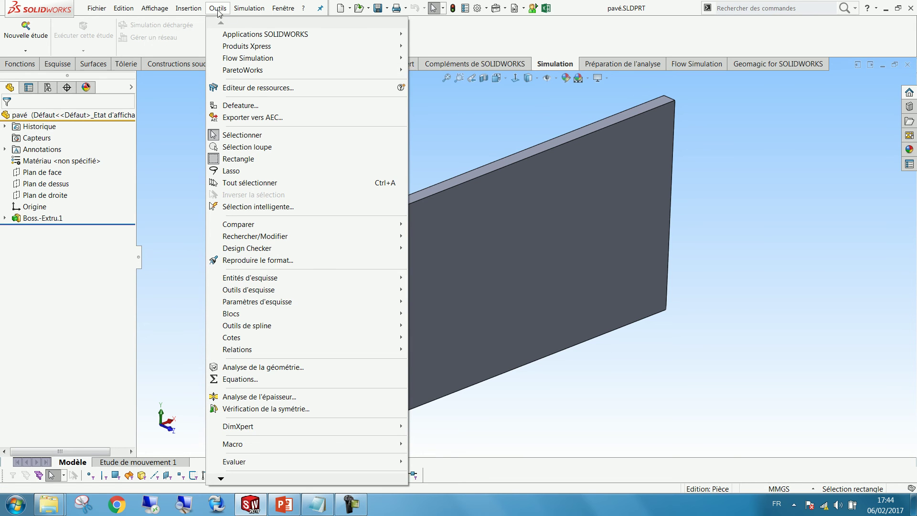
{"action": "left_click", "coordinate": [438, 70]}
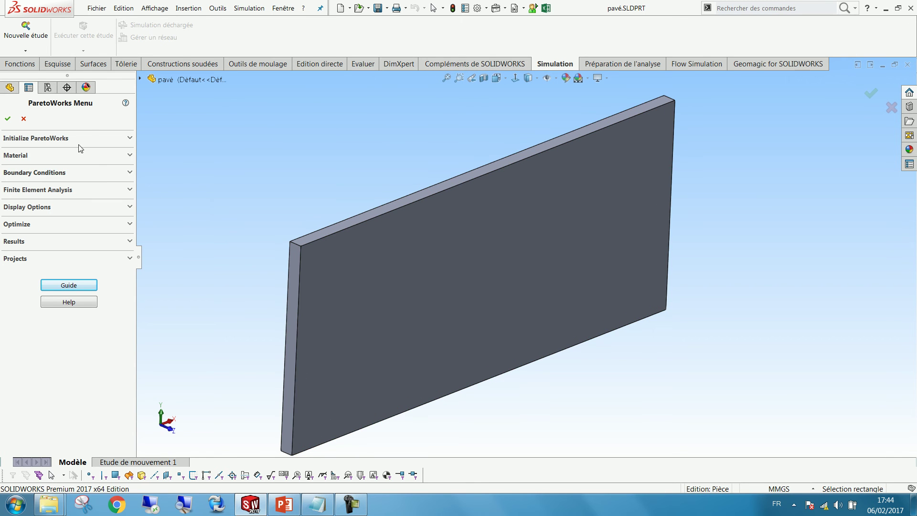
{"action": "mouse_move", "coordinate": [256, 511]}
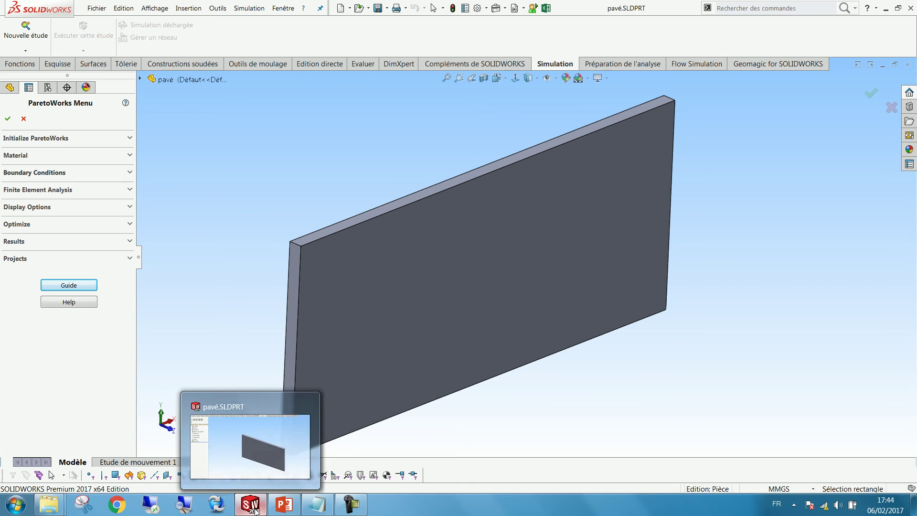
{"action": "left_click", "coordinate": [48, 139]}
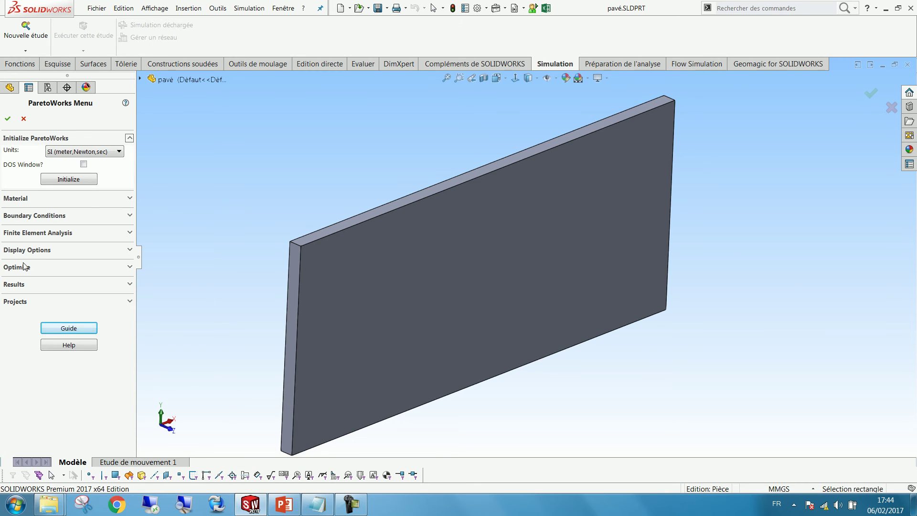
{"action": "left_click", "coordinate": [99, 152]}
{"action": "left_click", "coordinate": [79, 179]}
{"action": "left_click", "coordinate": [68, 180]}
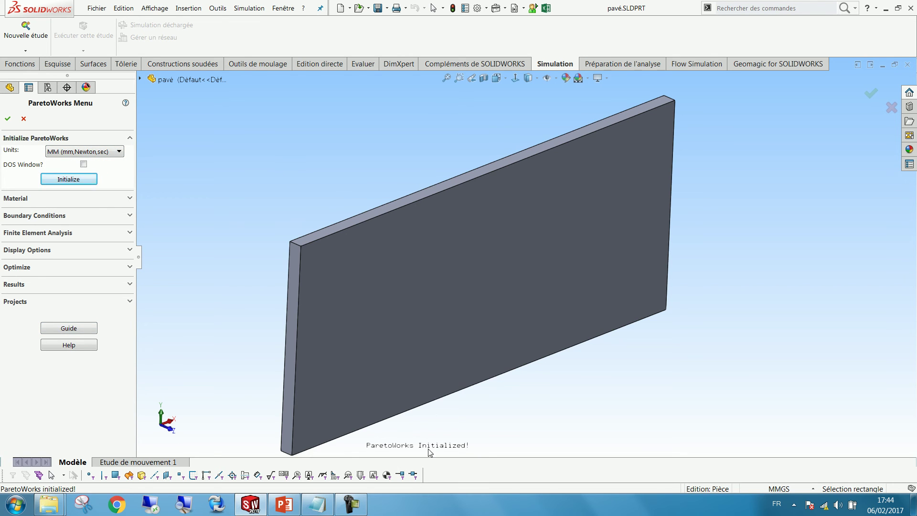
Step: Apply the AlloySteel material to the Boss.-Extru.1 body with its yield strength set to 235
{"action": "left_click", "coordinate": [59, 198]}
{"action": "left_click", "coordinate": [86, 212]}
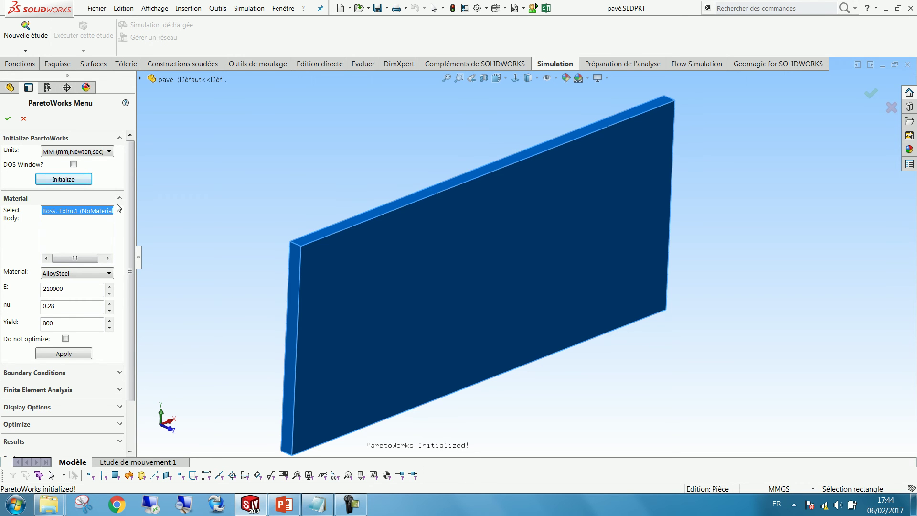
{"action": "left_click_drag", "start_coordinate": [130, 191], "coordinate": [128, 235]}
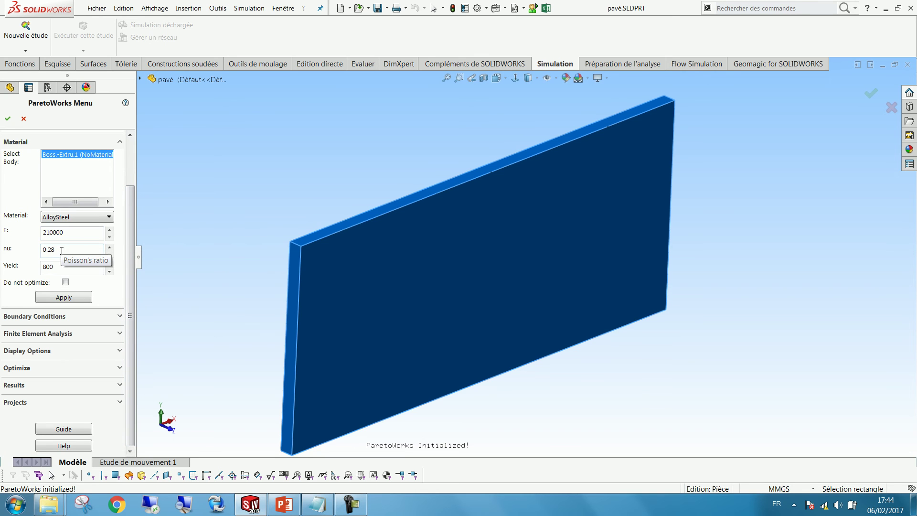
{"action": "double_click", "coordinate": [54, 266]}
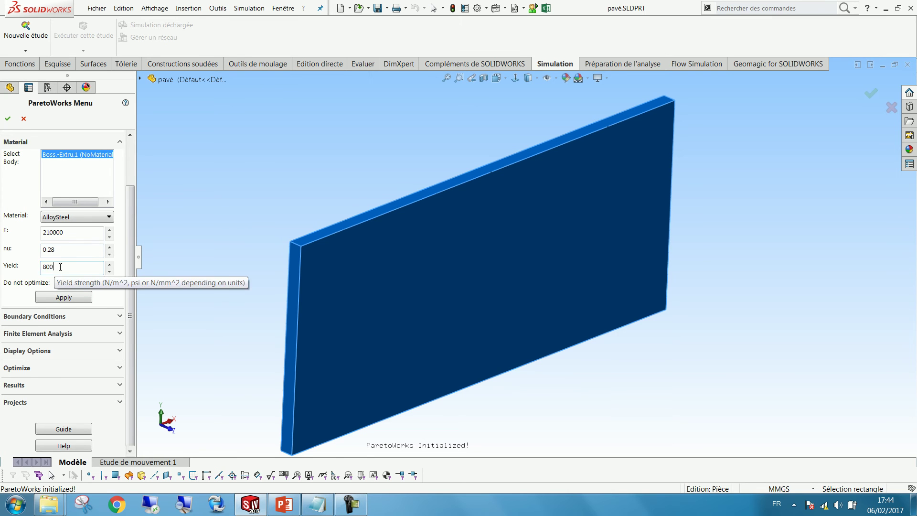
{"action": "type", "text": "235"}
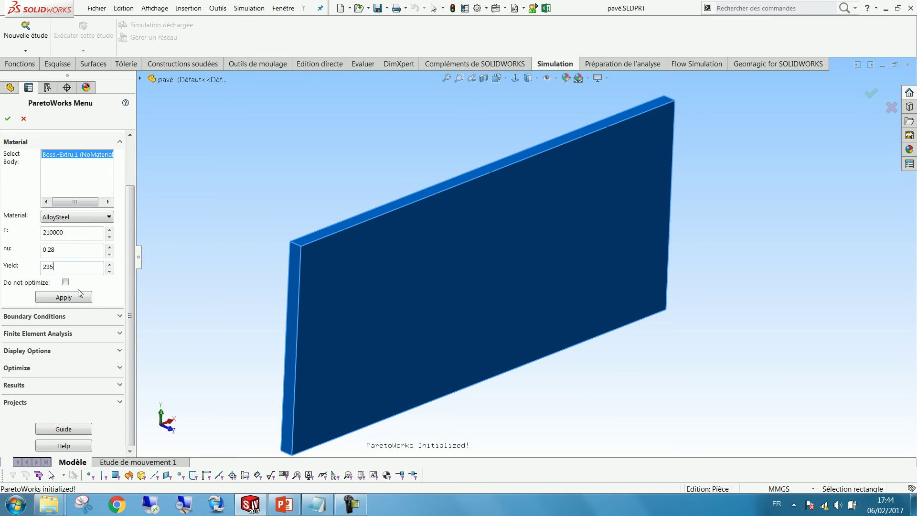
{"action": "left_click", "coordinate": [51, 297]}
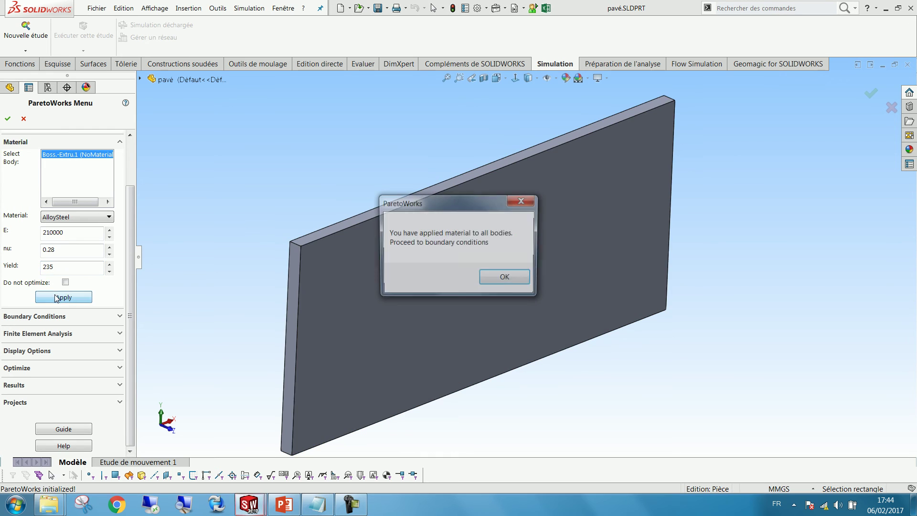
{"action": "left_click", "coordinate": [507, 278]}
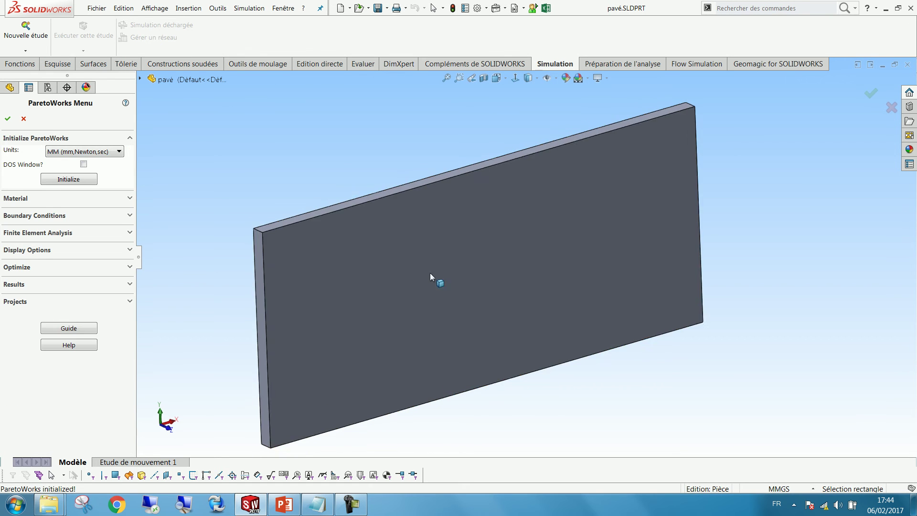
Step: Apply a Fixed boundary condition to the plate's narrow left end face in load set 0
{"action": "scroll", "coordinate": [132, 221], "scroll_direction": "down", "scroll_amount": 2}
{"action": "left_click", "coordinate": [38, 315]}
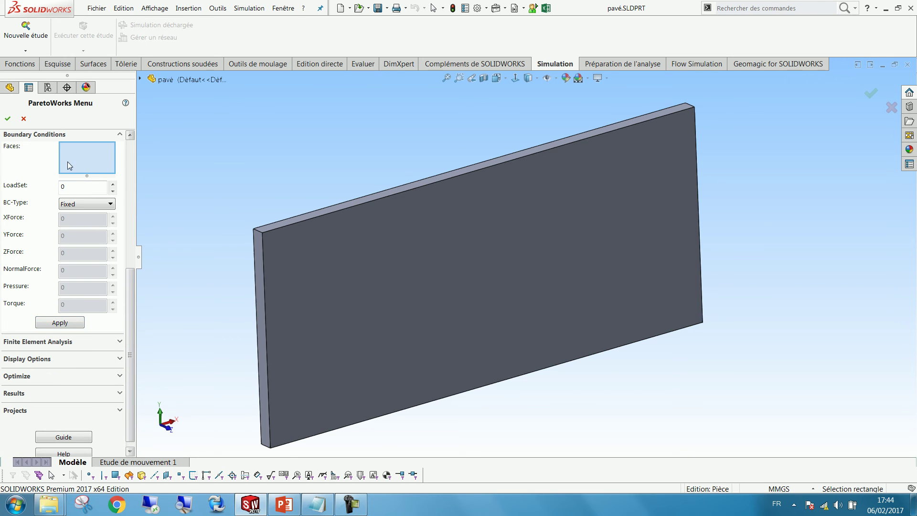
{"action": "left_click", "coordinate": [262, 338]}
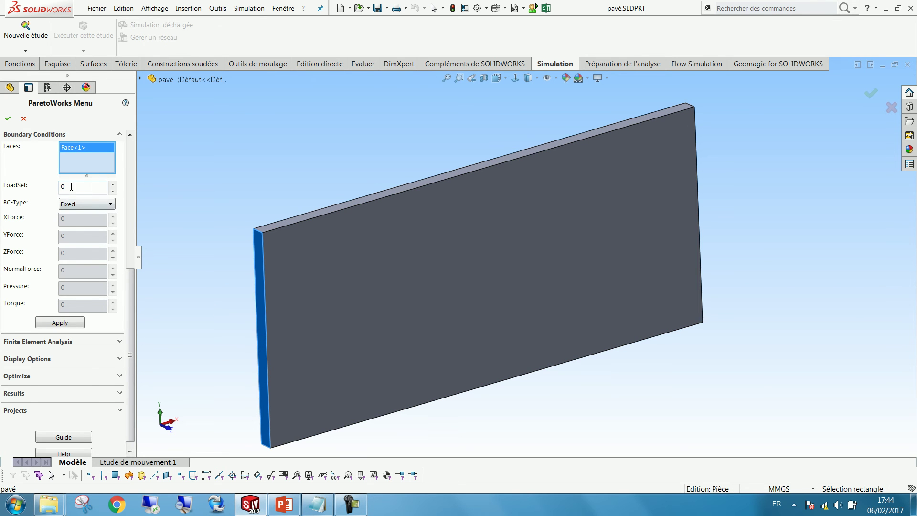
{"action": "left_click", "coordinate": [81, 206]}
{"action": "left_click", "coordinate": [81, 206]}
{"action": "left_click", "coordinate": [81, 205]}
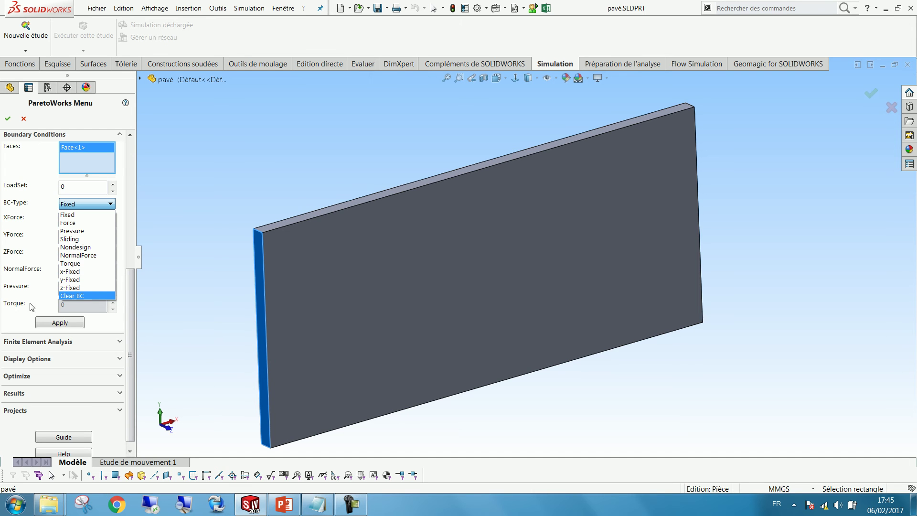
{"action": "left_click", "coordinate": [74, 205]}
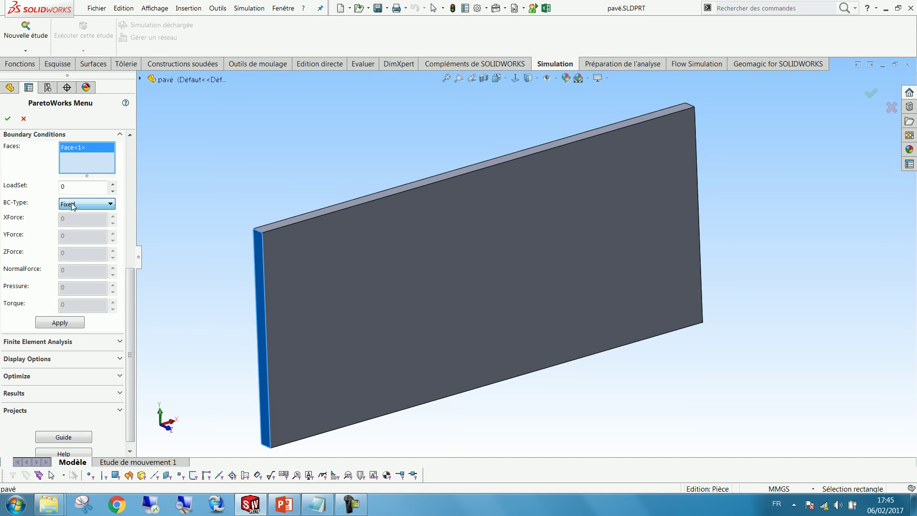
{"action": "left_click", "coordinate": [61, 323]}
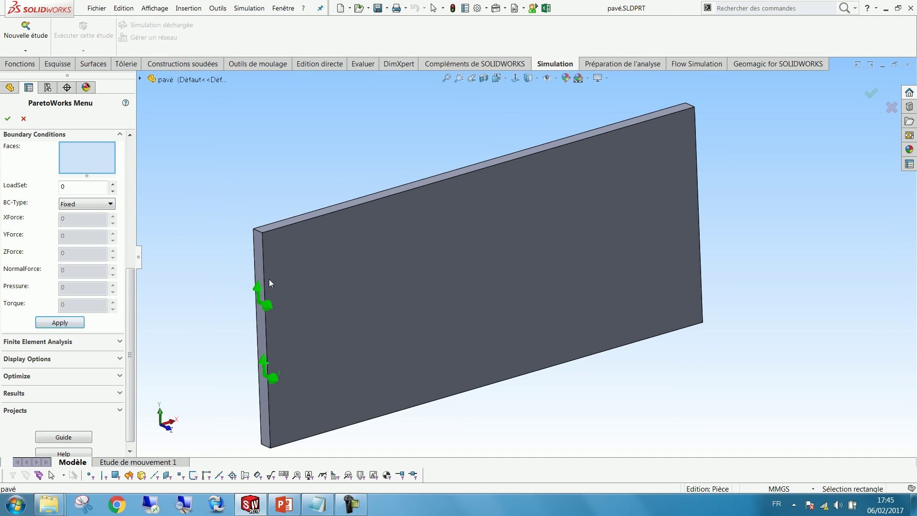
Step: Apply a Force boundary condition with a Y force of -1000 N to the plate's long top face
{"action": "middle_click_drag", "start_coordinate": [460, 289], "coordinate": [468, 300]}
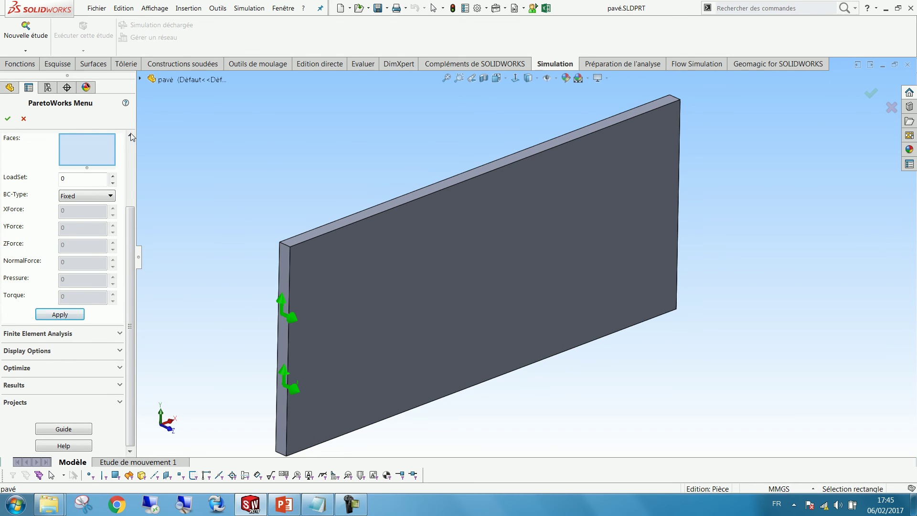
{"action": "left_click", "coordinate": [492, 168]}
{"action": "left_click", "coordinate": [86, 196]}
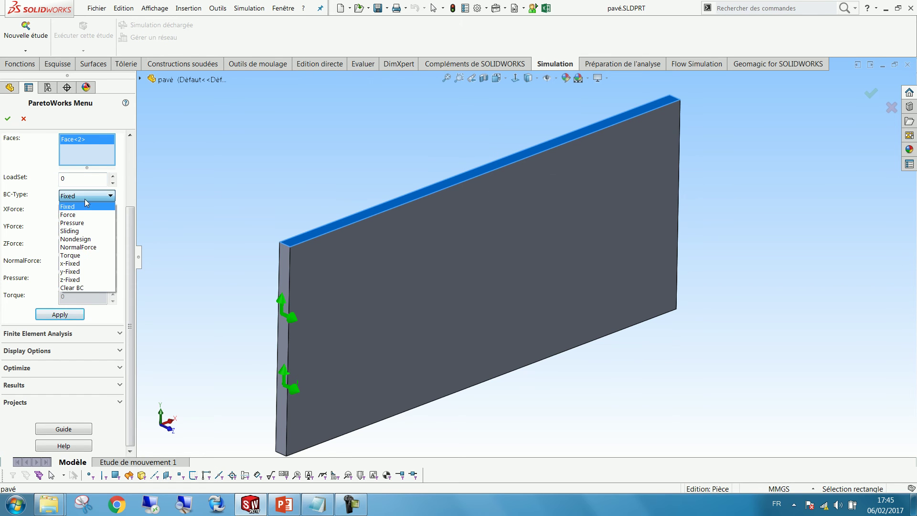
{"action": "left_click", "coordinate": [76, 220]}
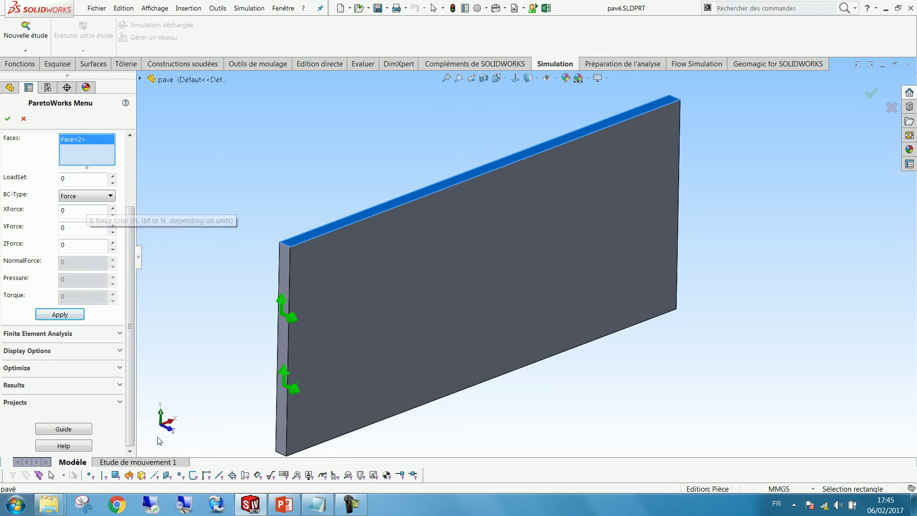
{"action": "double_click", "coordinate": [67, 228]}
{"action": "type", "text": "-"}
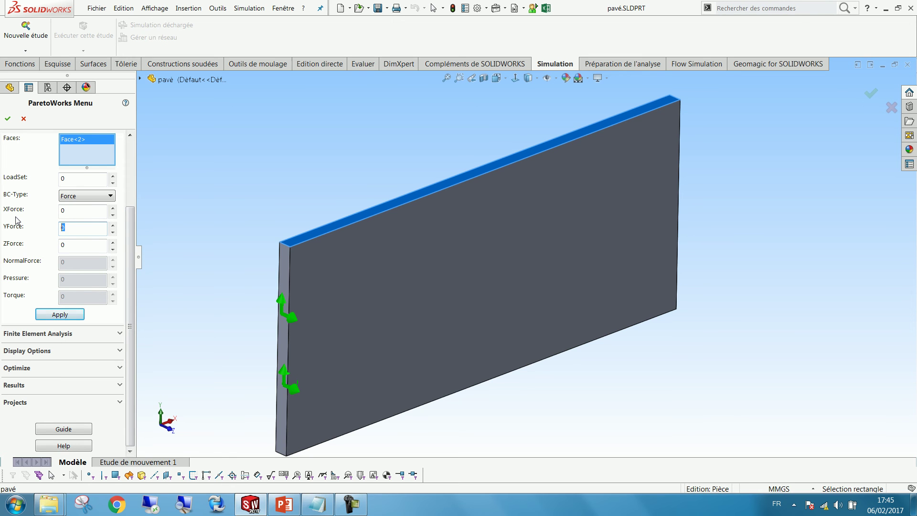
{"action": "type", "text": "1000"}
{"action": "left_click", "coordinate": [60, 314]}
{"action": "scroll", "coordinate": [515, 211], "scroll_direction": "up", "scroll_amount": 3}
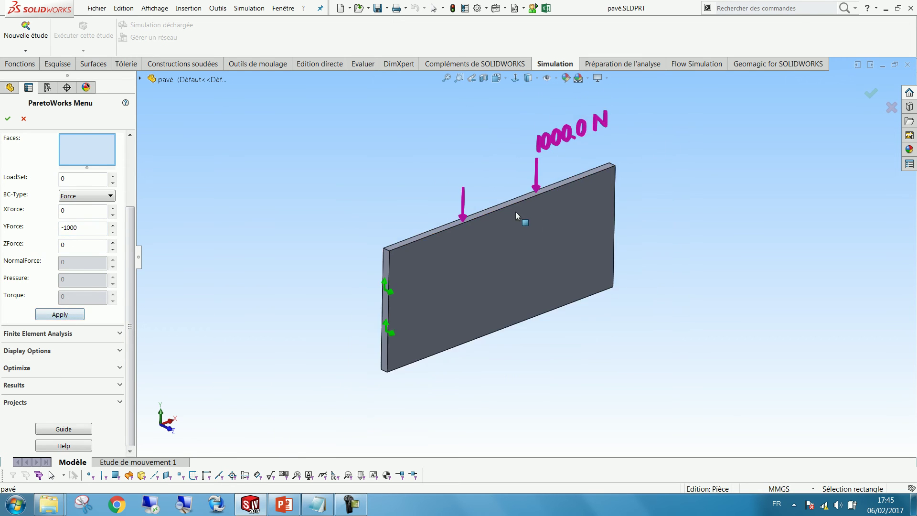
{"action": "scroll", "coordinate": [575, 175], "scroll_direction": "down", "scroll_amount": 1}
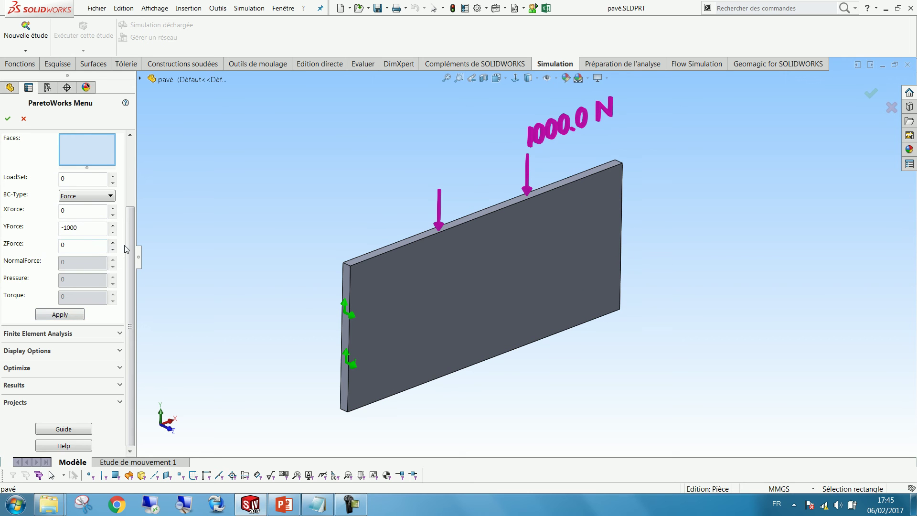
Step: Review the load set settings, run the static finite element analysis with 10000 elements and inspect the von Mises stress plot
{"action": "left_click", "coordinate": [119, 334]}
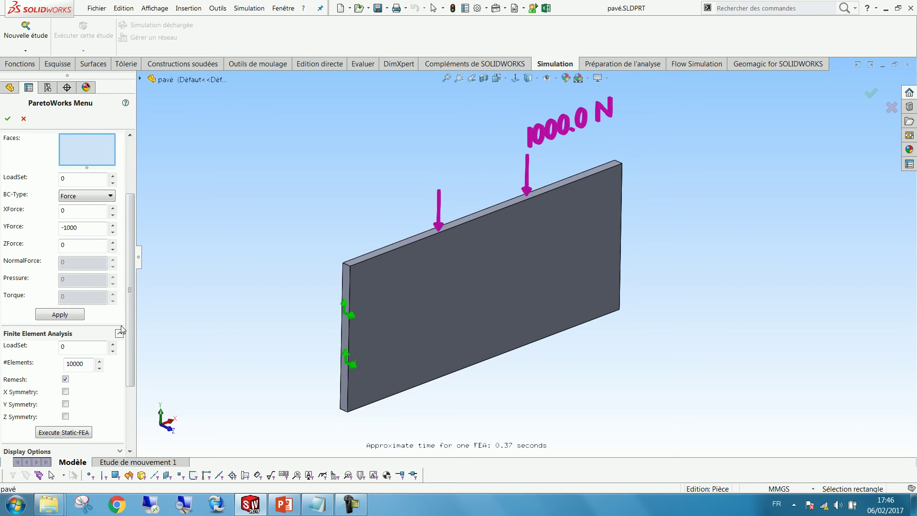
{"action": "left_click_drag", "start_coordinate": [130, 307], "coordinate": [128, 367]}
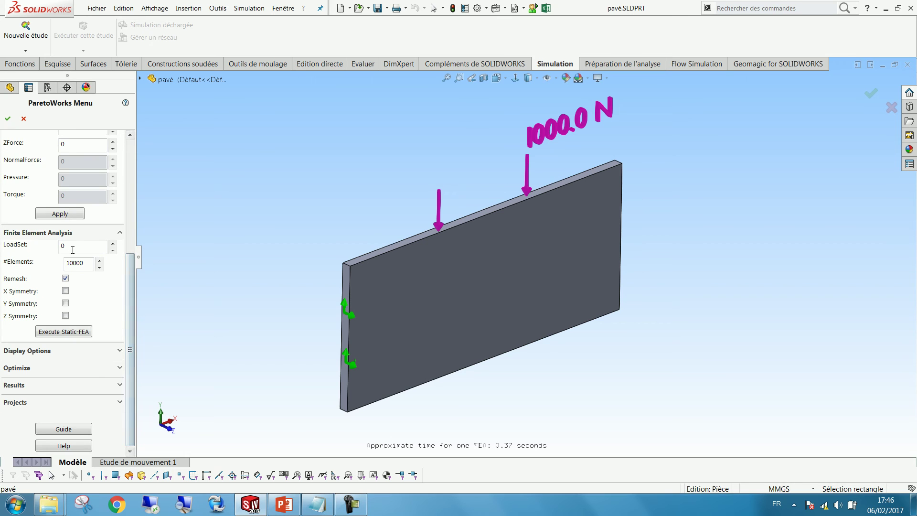
{"action": "left_click", "coordinate": [40, 235]}
{"action": "left_click_drag", "start_coordinate": [131, 279], "coordinate": [139, 171]}
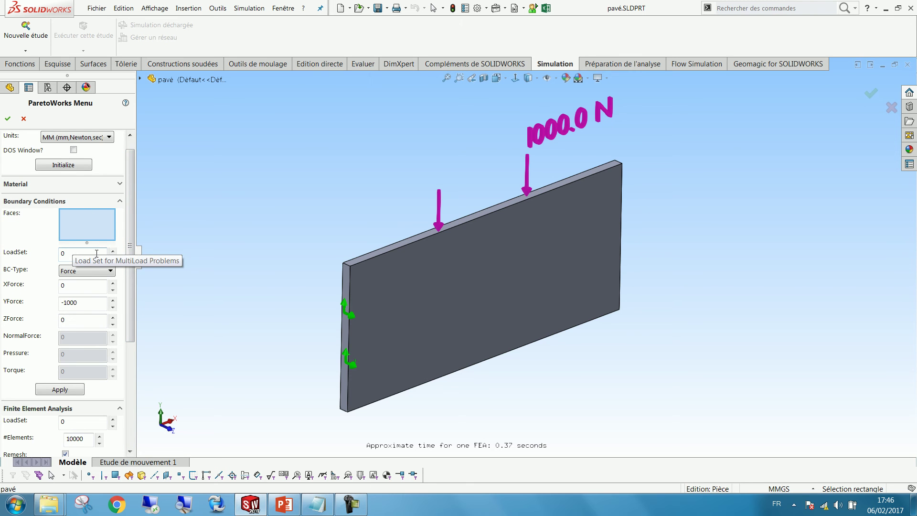
{"action": "left_click_drag", "start_coordinate": [130, 247], "coordinate": [130, 312]}
{"action": "scroll", "coordinate": [65, 302], "scroll_direction": "down", "scroll_amount": 5}
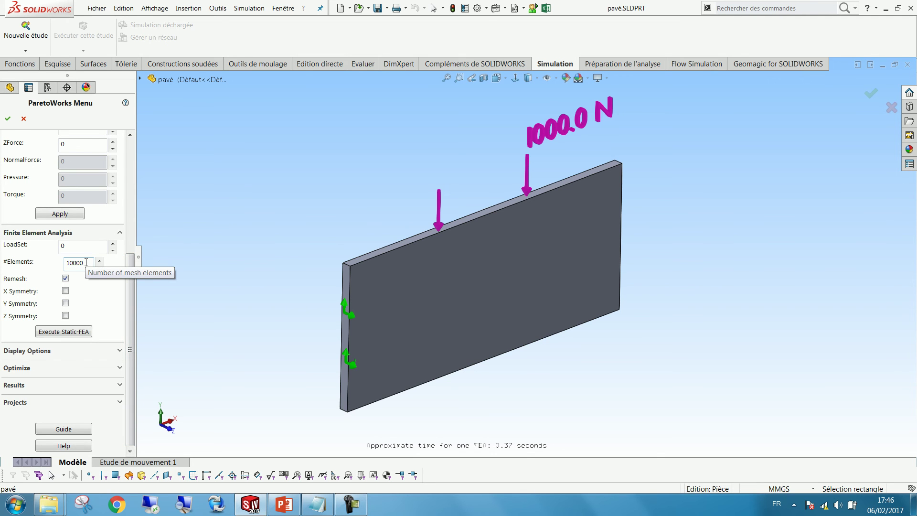
{"action": "left_click", "coordinate": [72, 332]}
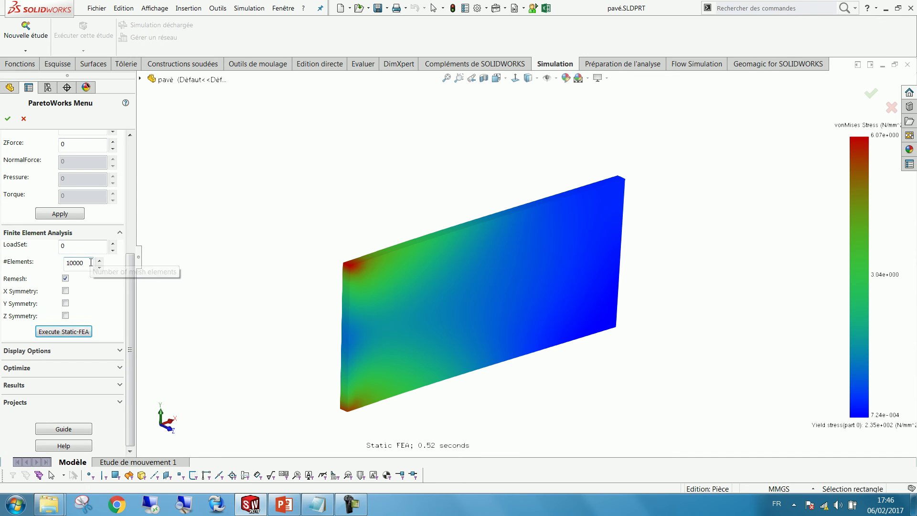
{"action": "middle_click_drag", "start_coordinate": [328, 277], "coordinate": [322, 245]}
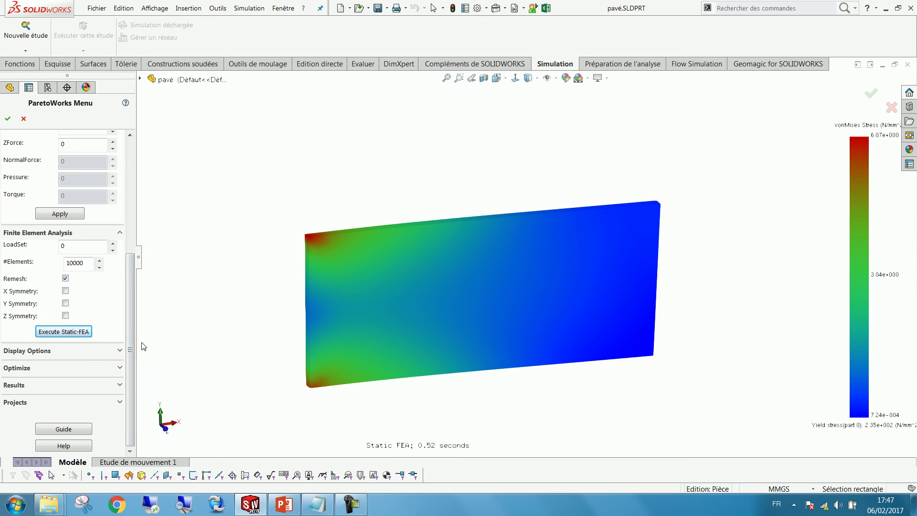
Step: Set the number of mesh elements to 100000 and rerun the static finite element analysis
{"action": "left_click", "coordinate": [87, 262]}
{"action": "key", "text": "BackSpace"}
{"action": "left_click", "coordinate": [79, 332]}
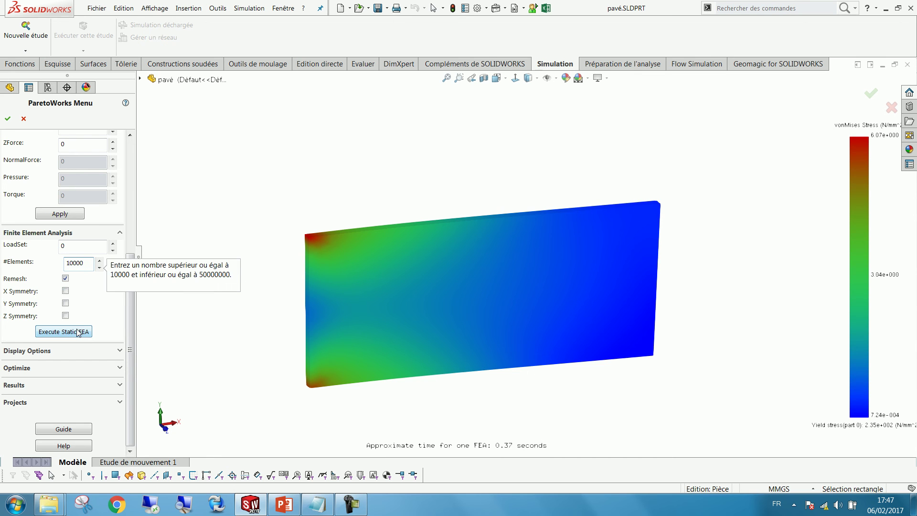
{"action": "left_click", "coordinate": [90, 263]}
{"action": "type", "text": "0"}
{"action": "left_click", "coordinate": [69, 331]}
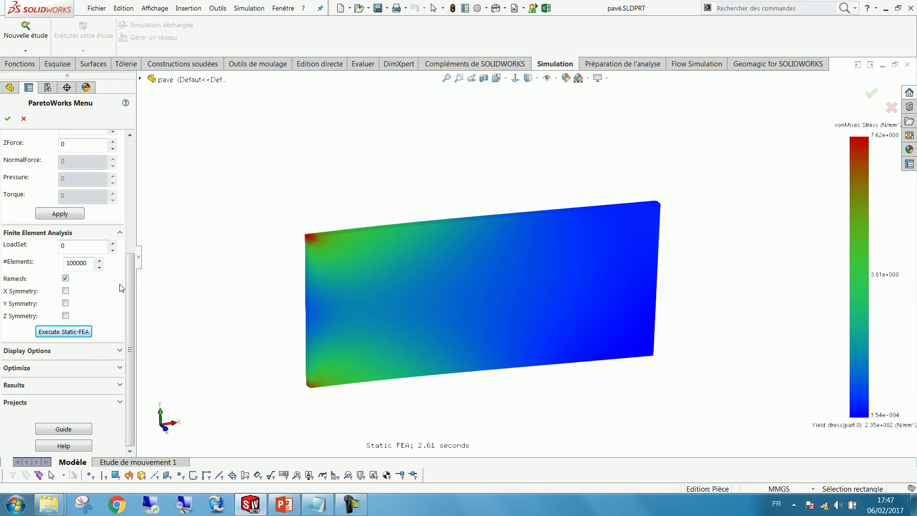
Step: Show the display and optimization settings and set the optimization objective to Max Strength using all load sets
{"action": "left_click", "coordinate": [39, 353]}
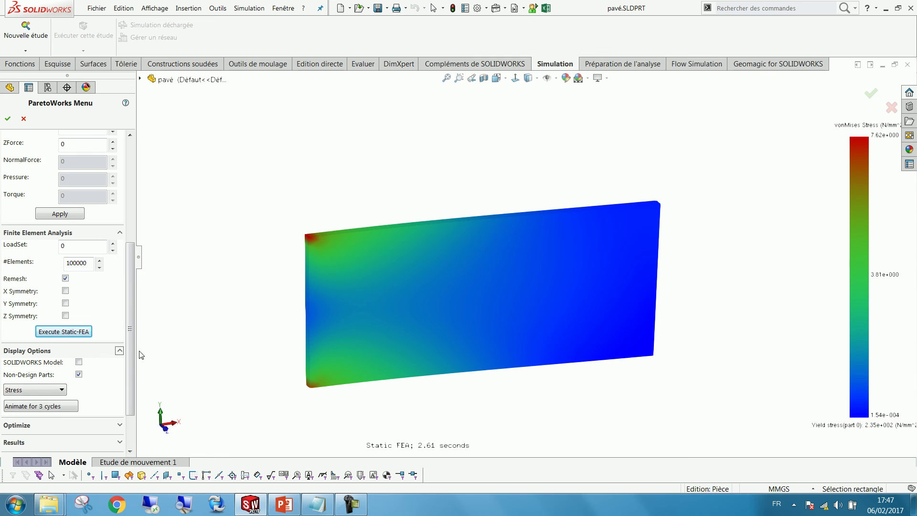
{"action": "scroll", "coordinate": [40, 382], "scroll_direction": "down", "scroll_amount": 3}
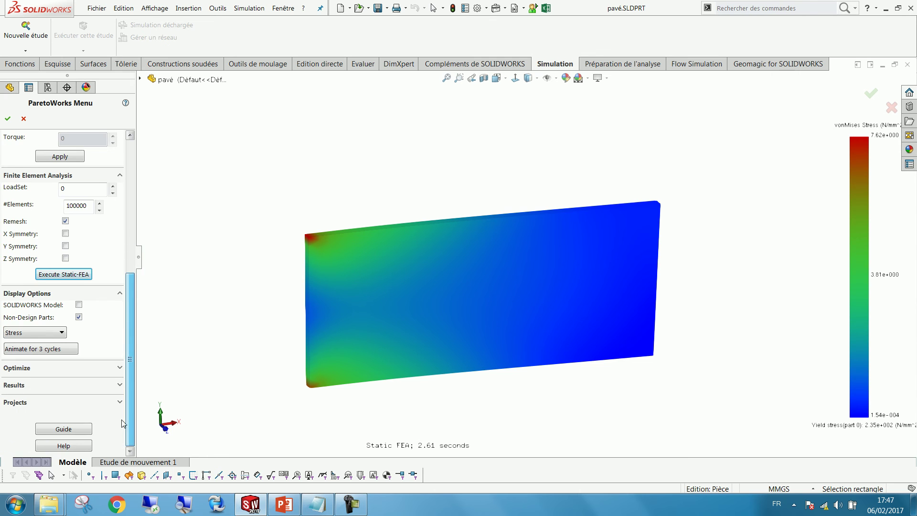
{"action": "left_click", "coordinate": [38, 367]}
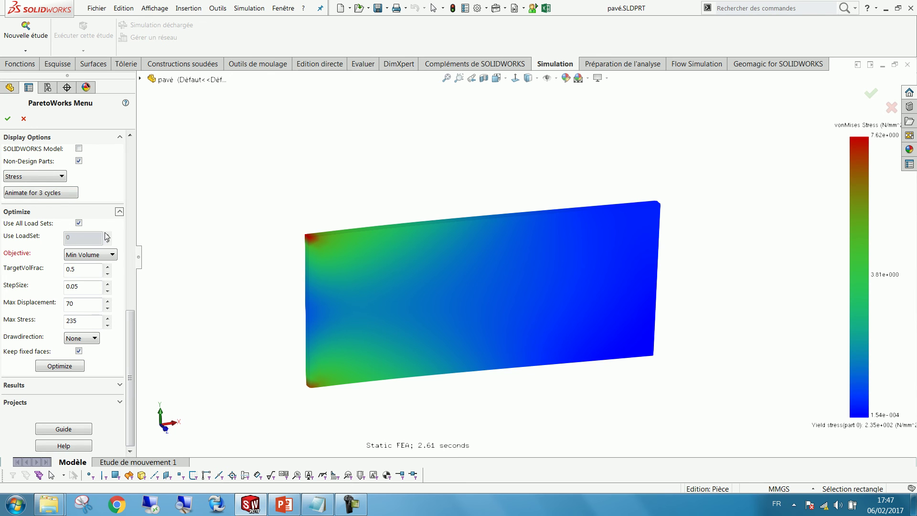
{"action": "left_click", "coordinate": [78, 224]}
{"action": "left_click", "coordinate": [78, 224]}
{"action": "left_click", "coordinate": [88, 258]}
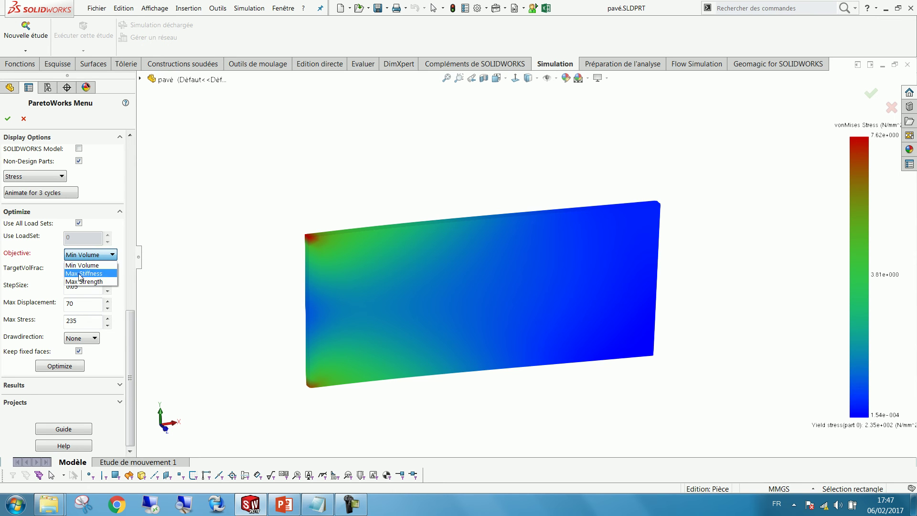
{"action": "left_click", "coordinate": [88, 274]}
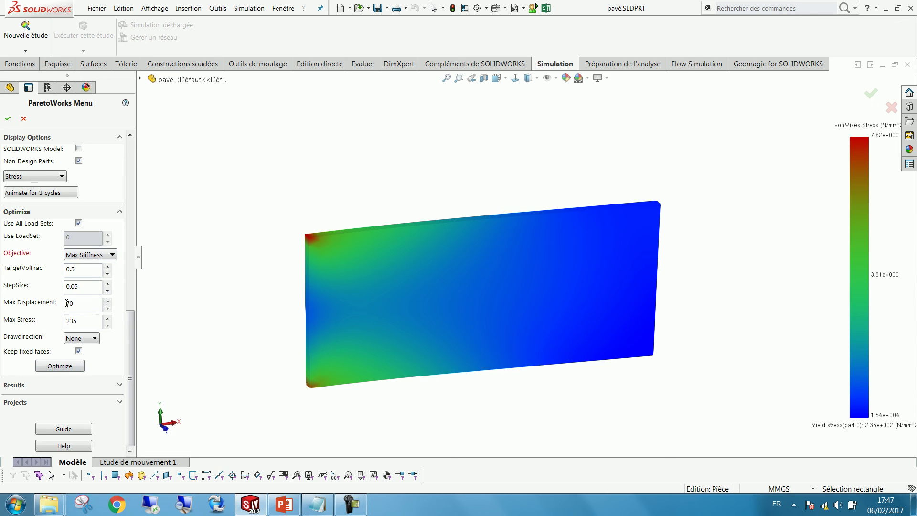
{"action": "left_click", "coordinate": [91, 254]}
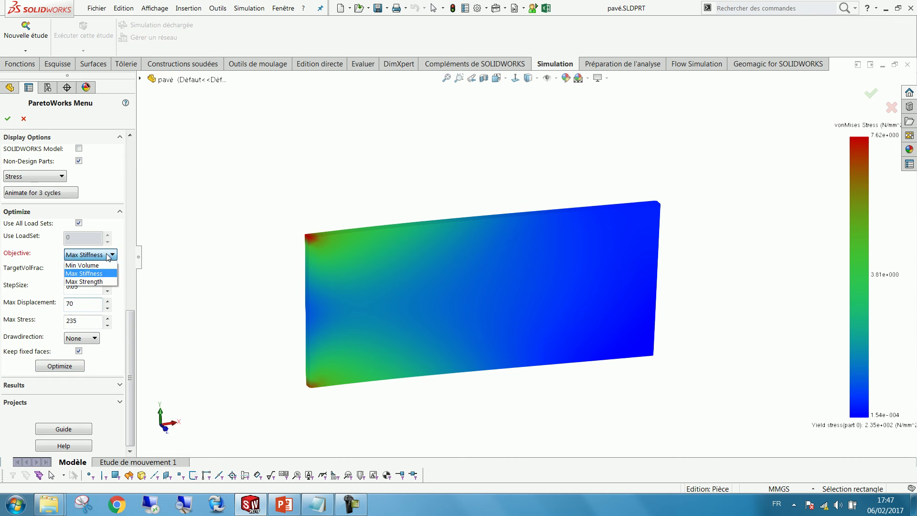
{"action": "left_click", "coordinate": [90, 281]}
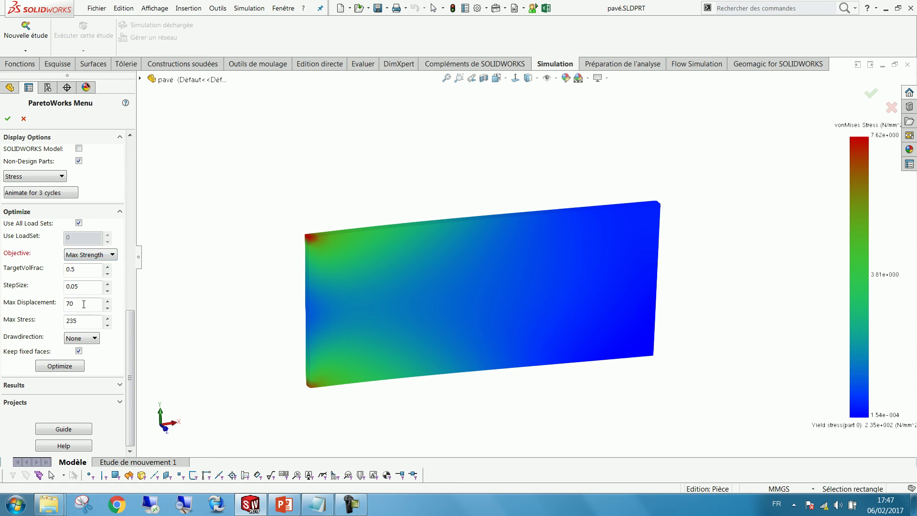
Step: Set the maximum stress to 100 and the target volume fraction to 0.1, and run the topology optimization
{"action": "double_click", "coordinate": [83, 319]}
{"action": "type", "text": "100"}
{"action": "double_click", "coordinate": [71, 269]}
{"action": "type", "text": "0.1"}
{"action": "left_click", "coordinate": [90, 288]}
{"action": "left_click_drag", "start_coordinate": [130, 330], "coordinate": [130, 343]}
{"action": "left_click", "coordinate": [63, 367]}
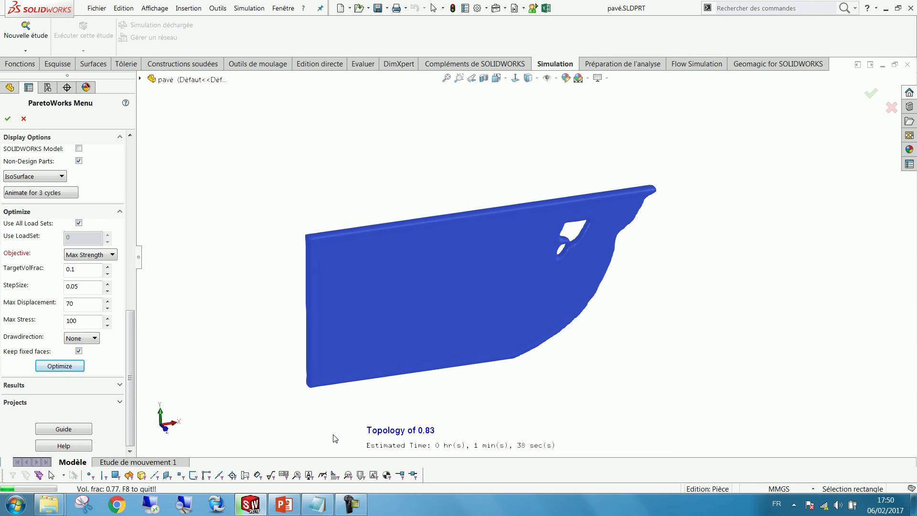
Step: Switch to the PowerPoint presentation to view the slide on ParetoWorks topology optimization
{"action": "left_click", "coordinate": [288, 507]}
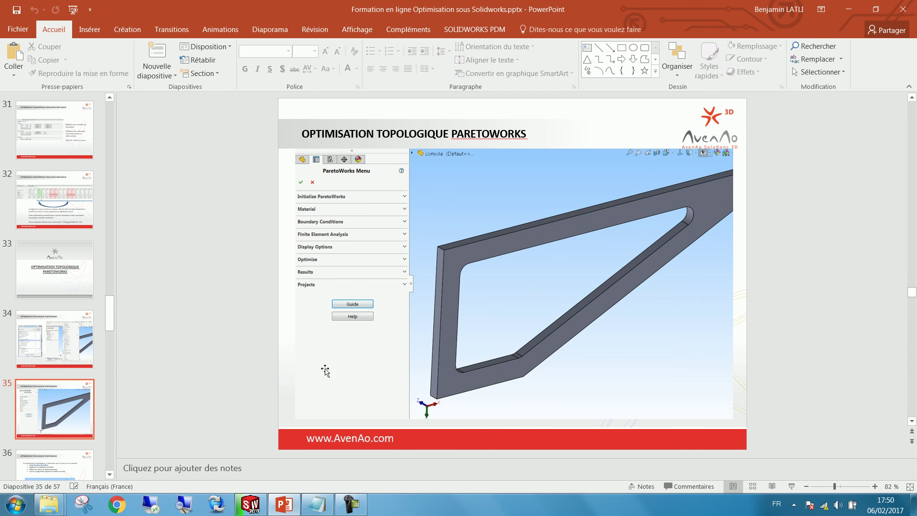